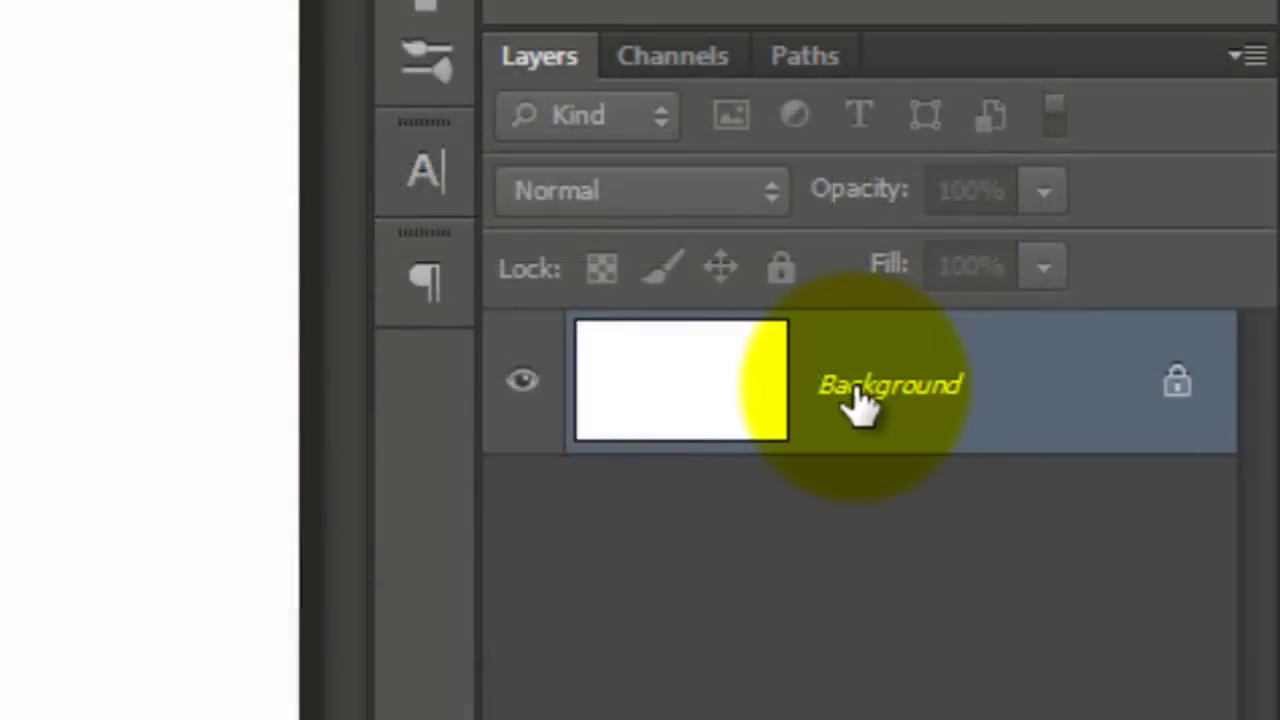
- Unlock the Background layer and rename it BKG
{"action": "double_click", "coordinate": [858, 392]}
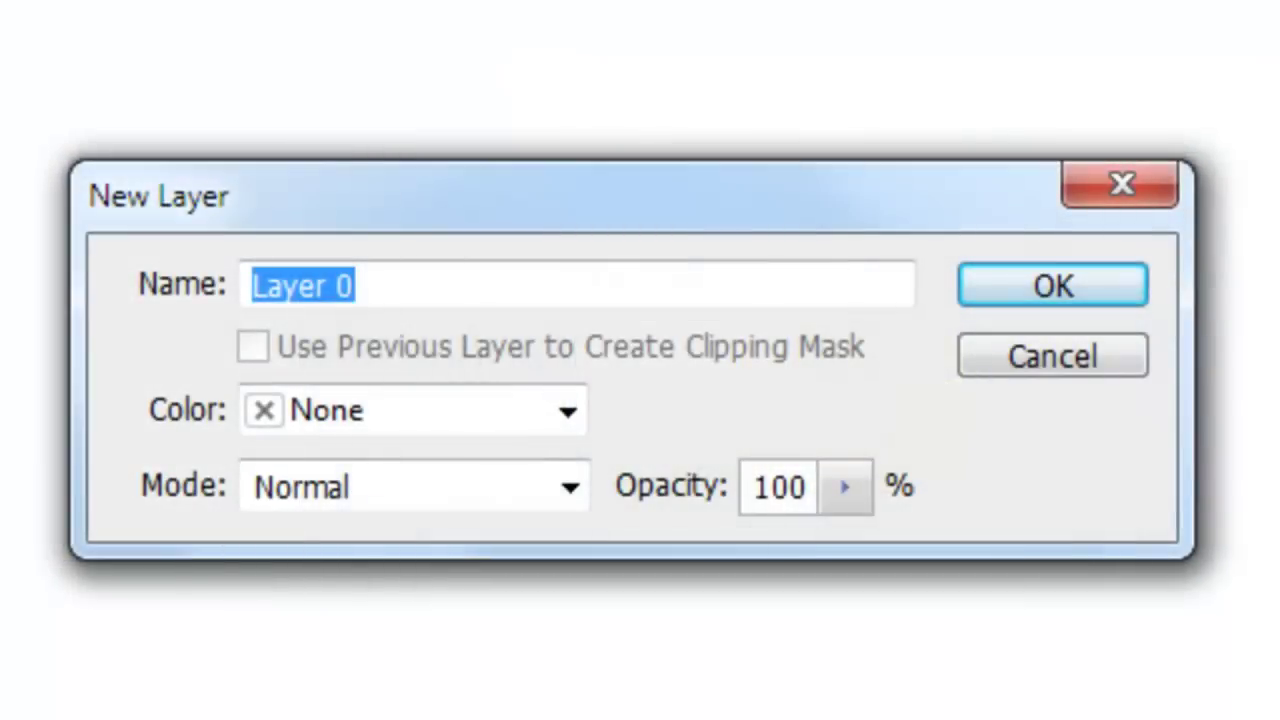
{"action": "type", "text": "BKG"}
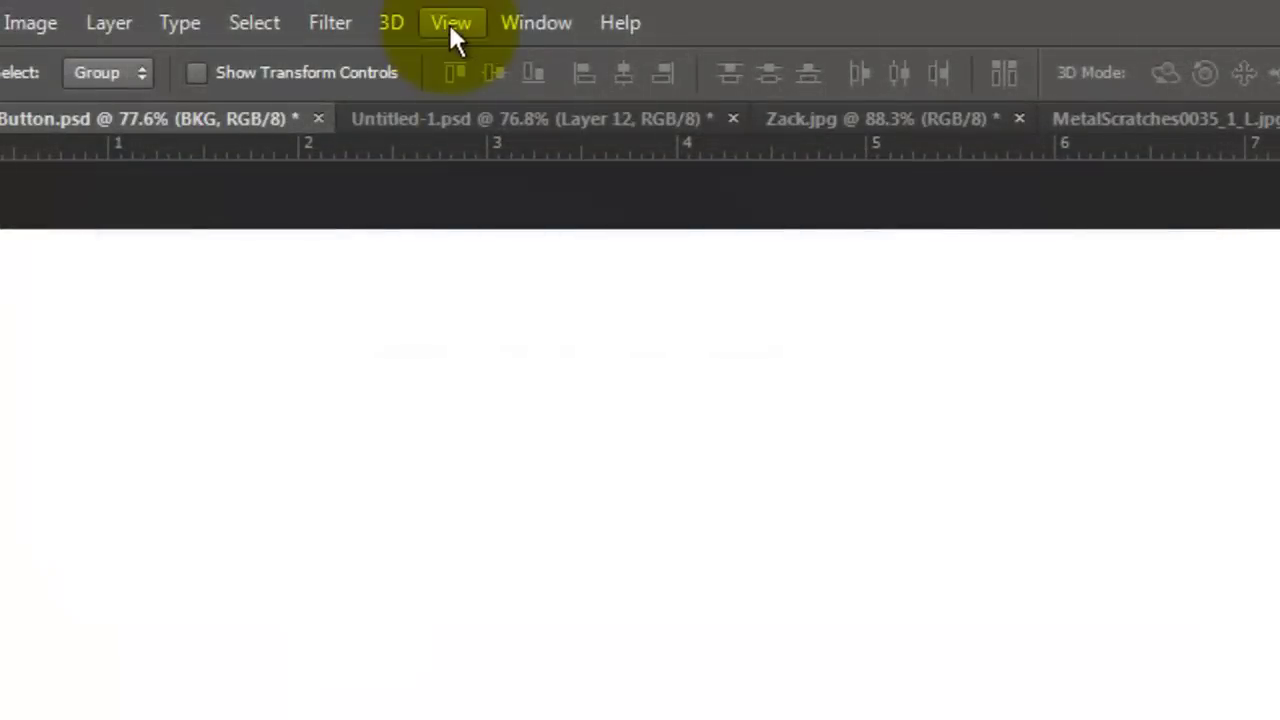
{"action": "left_click", "coordinate": [451, 24]}
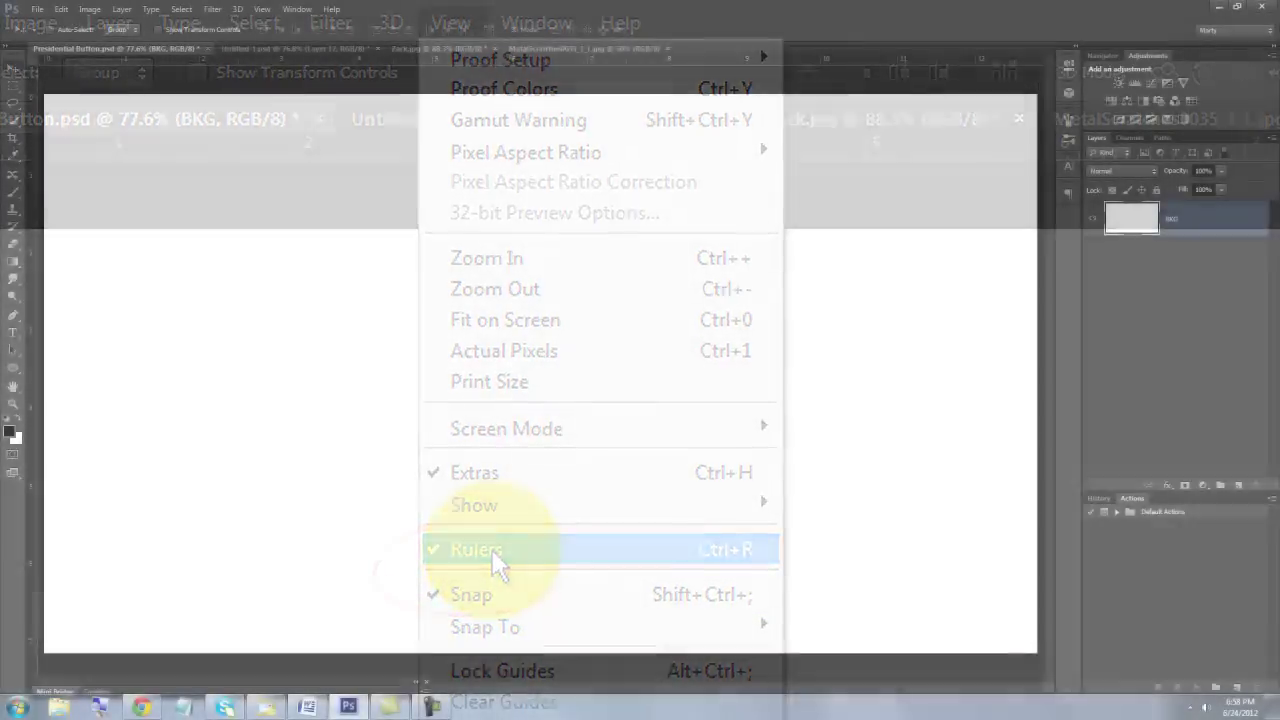
- Place vertical and horizontal guides crossing at the canvas centre
{"action": "key", "text": "ctrl+t"}
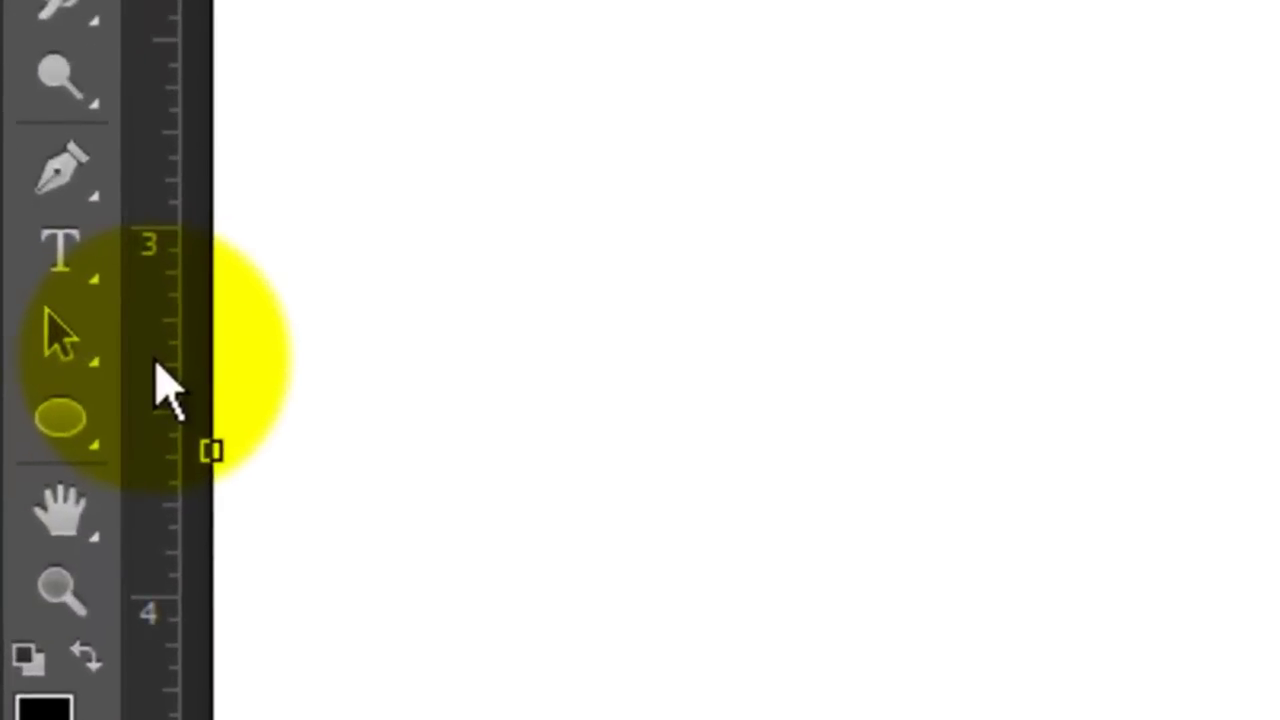
{"action": "left_click_drag", "start_coordinate": [34, 360], "coordinate": [128, 356]}
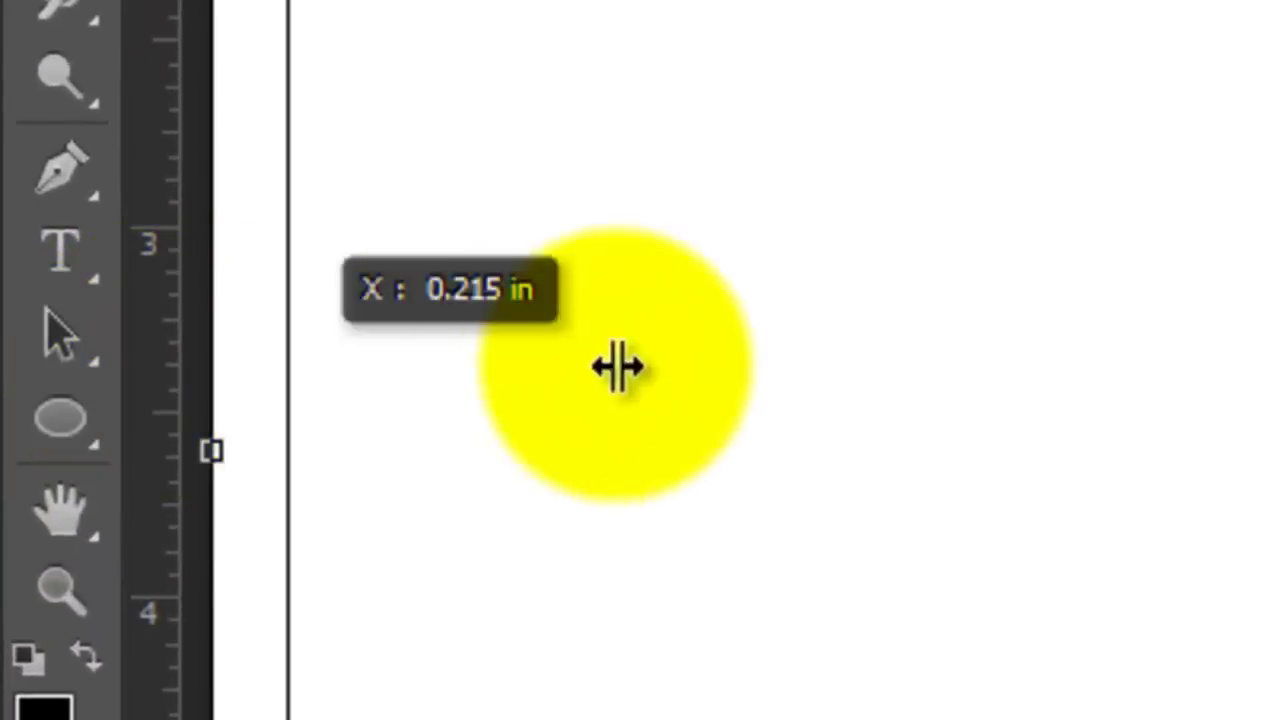
{"action": "left_click_drag", "start_coordinate": [618, 366], "coordinate": [541, 363]}
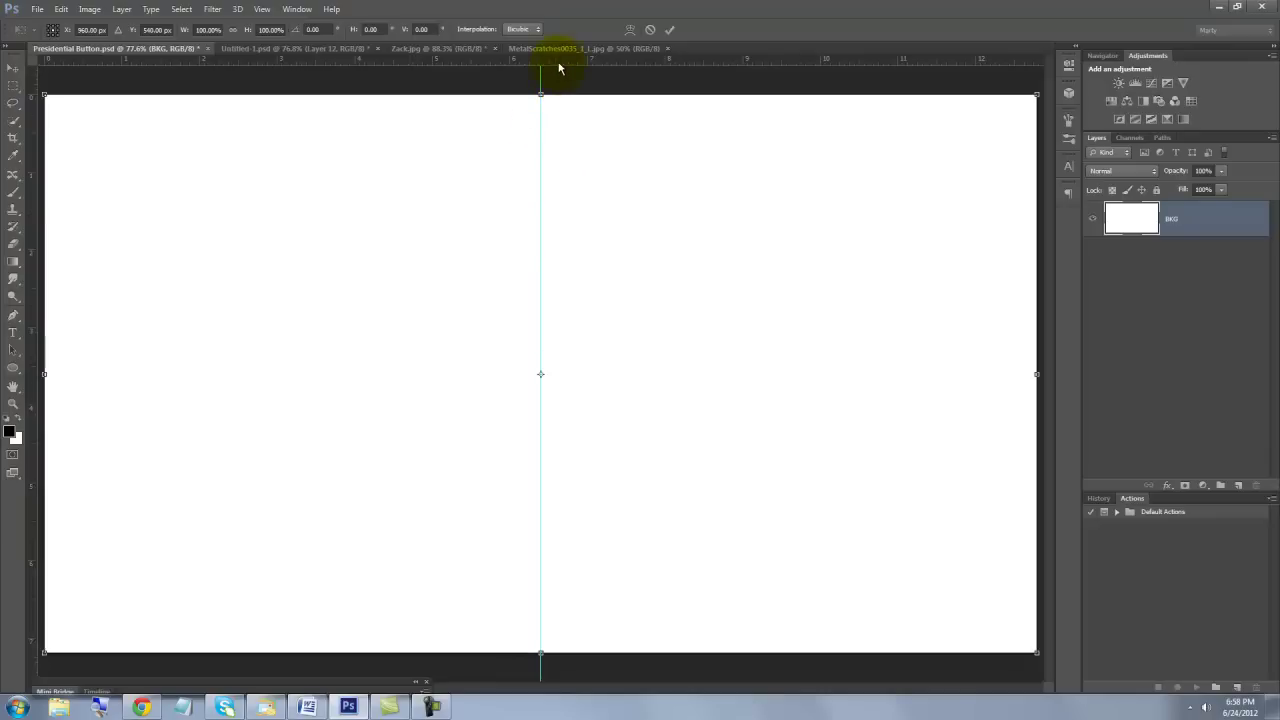
{"action": "left_click_drag", "start_coordinate": [559, 67], "coordinate": [551, 373]}
{"action": "key", "text": "Return"}
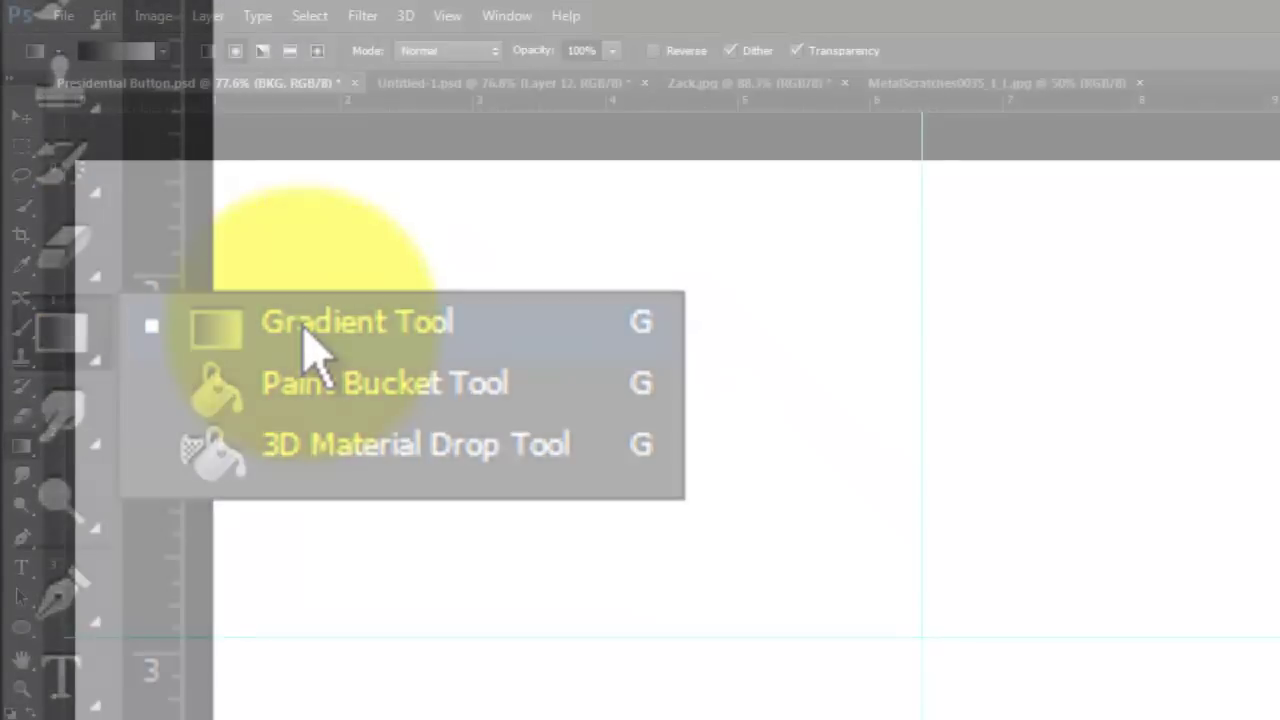
- With the Gradient Tool, set the gradient's left stop to grey at 65% brightness
{"action": "left_click", "coordinate": [305, 325]}
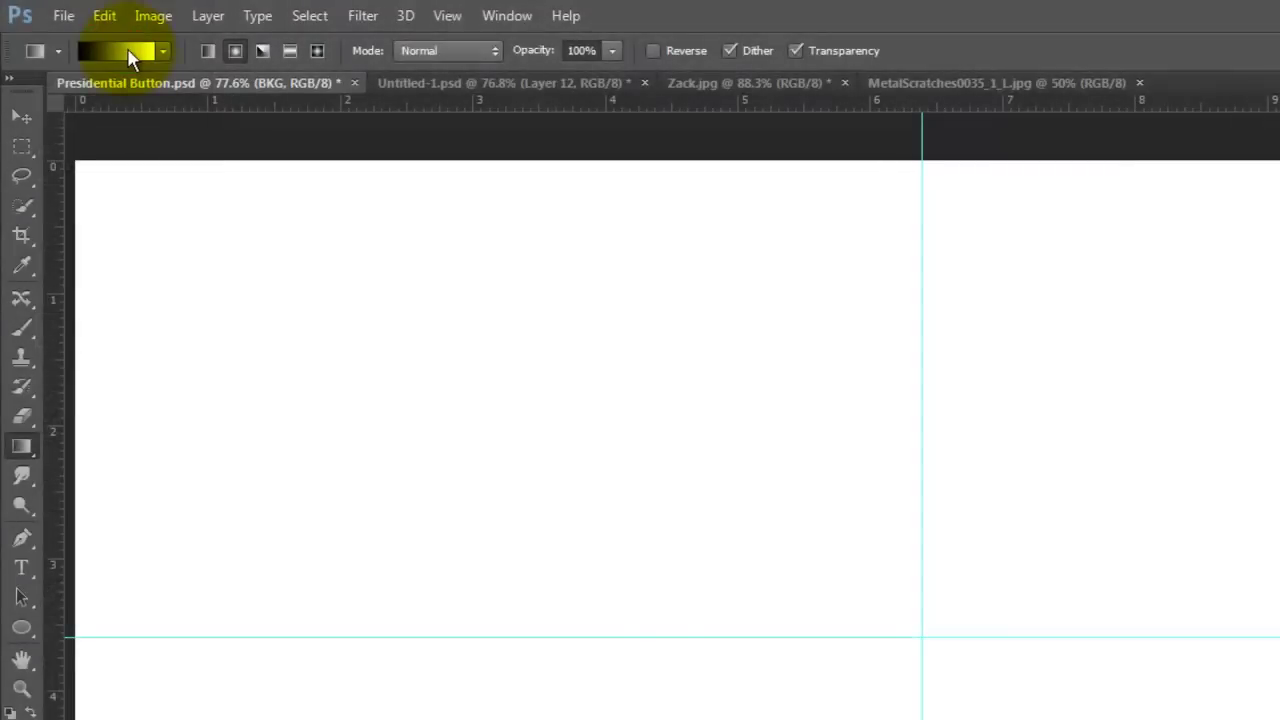
{"action": "left_click", "coordinate": [129, 55]}
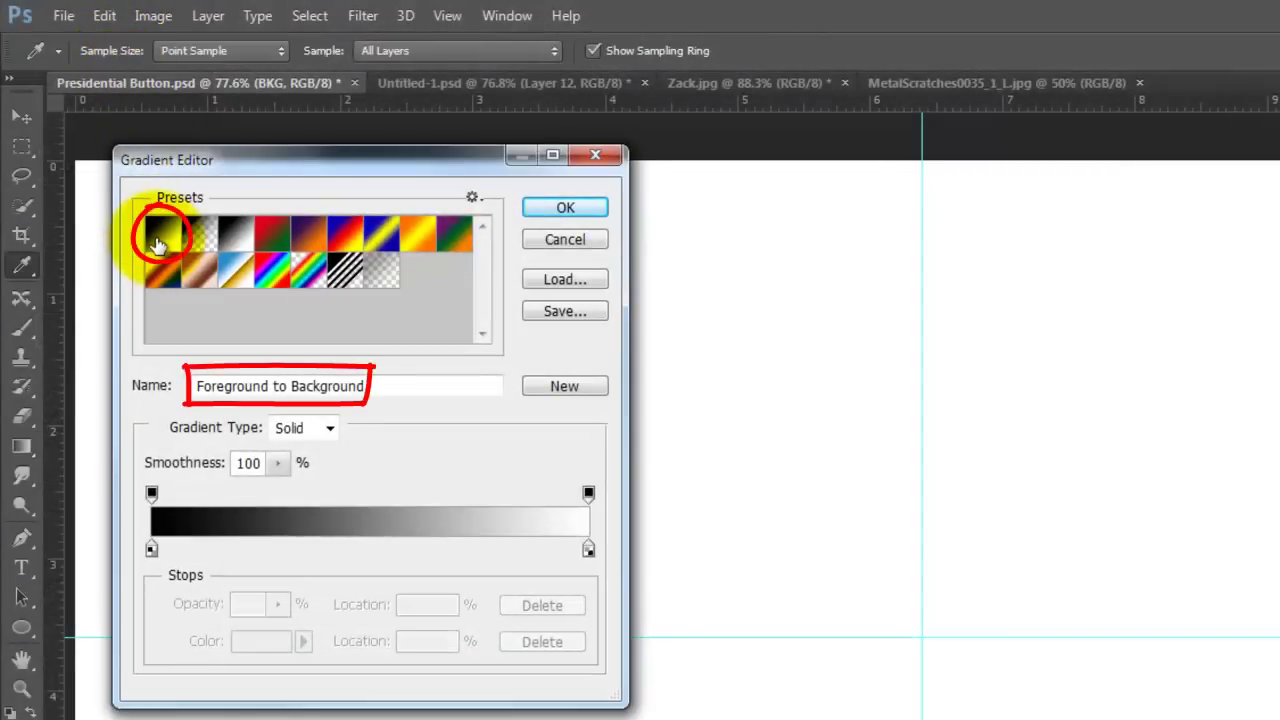
{"action": "left_click", "coordinate": [151, 549]}
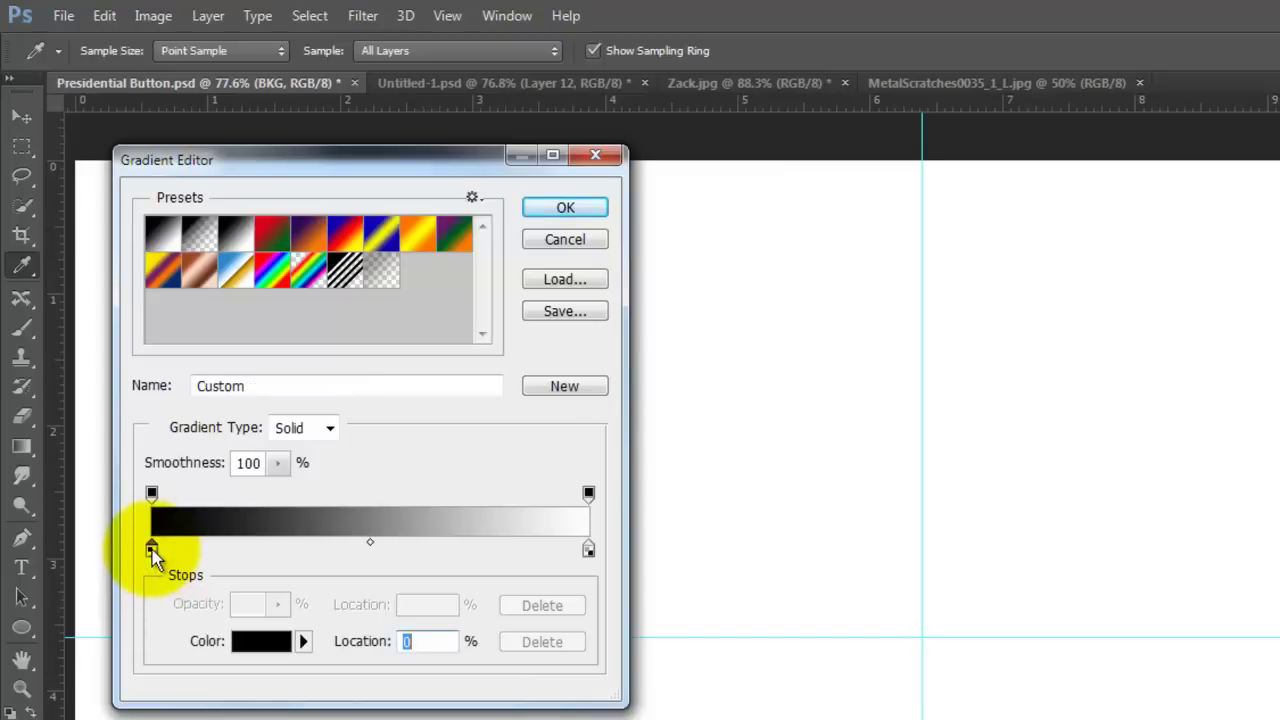
{"action": "left_click", "coordinate": [243, 641]}
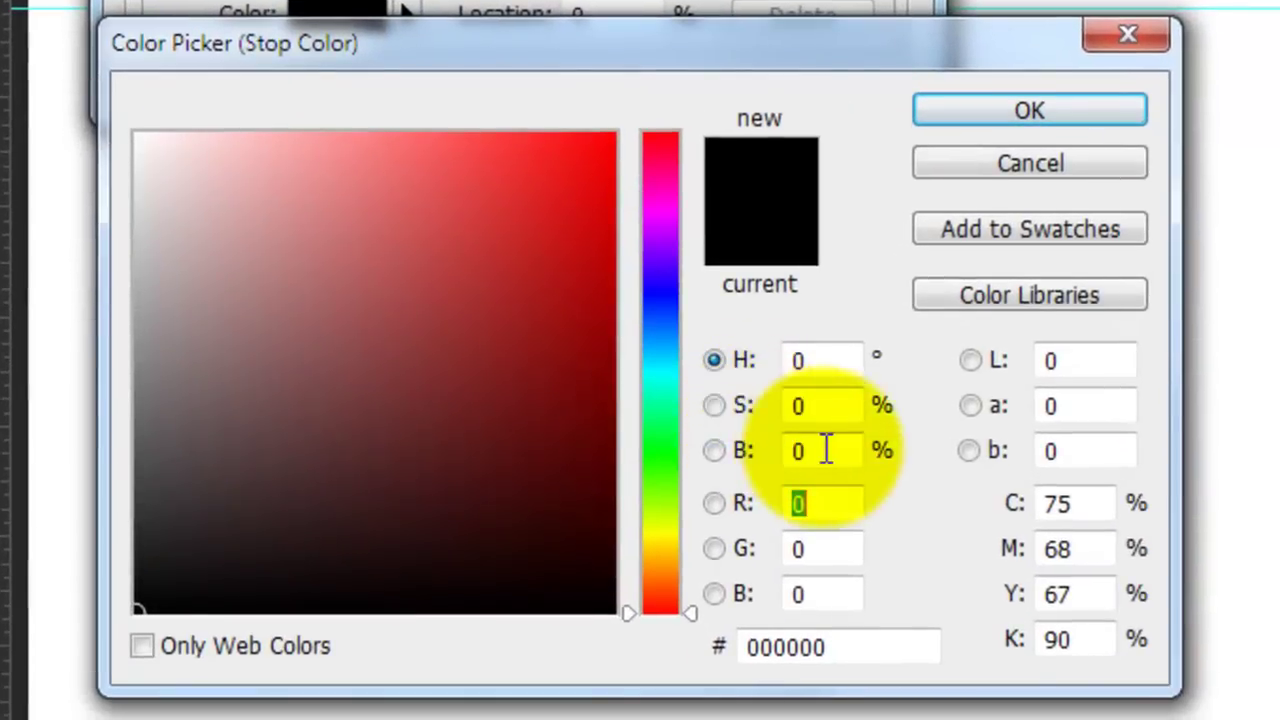
{"action": "left_click", "coordinate": [812, 451]}
{"action": "type", "text": "65"}
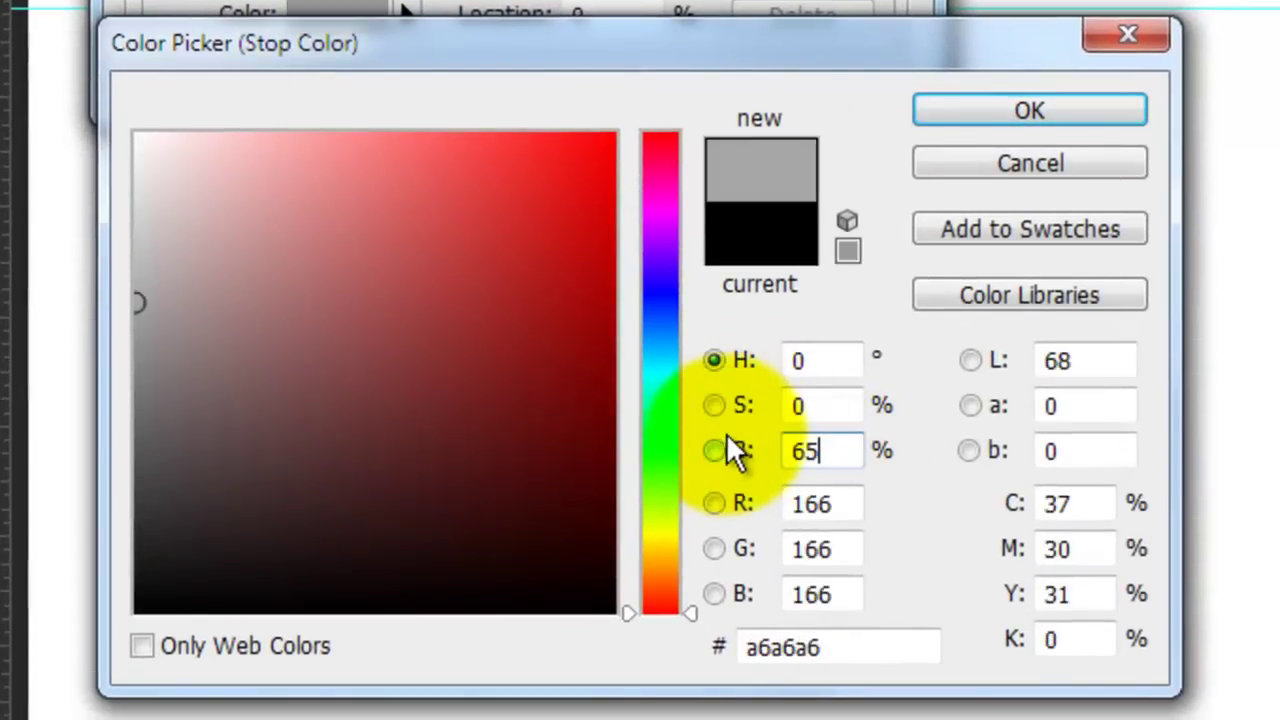
{"action": "left_click", "coordinate": [1030, 115]}
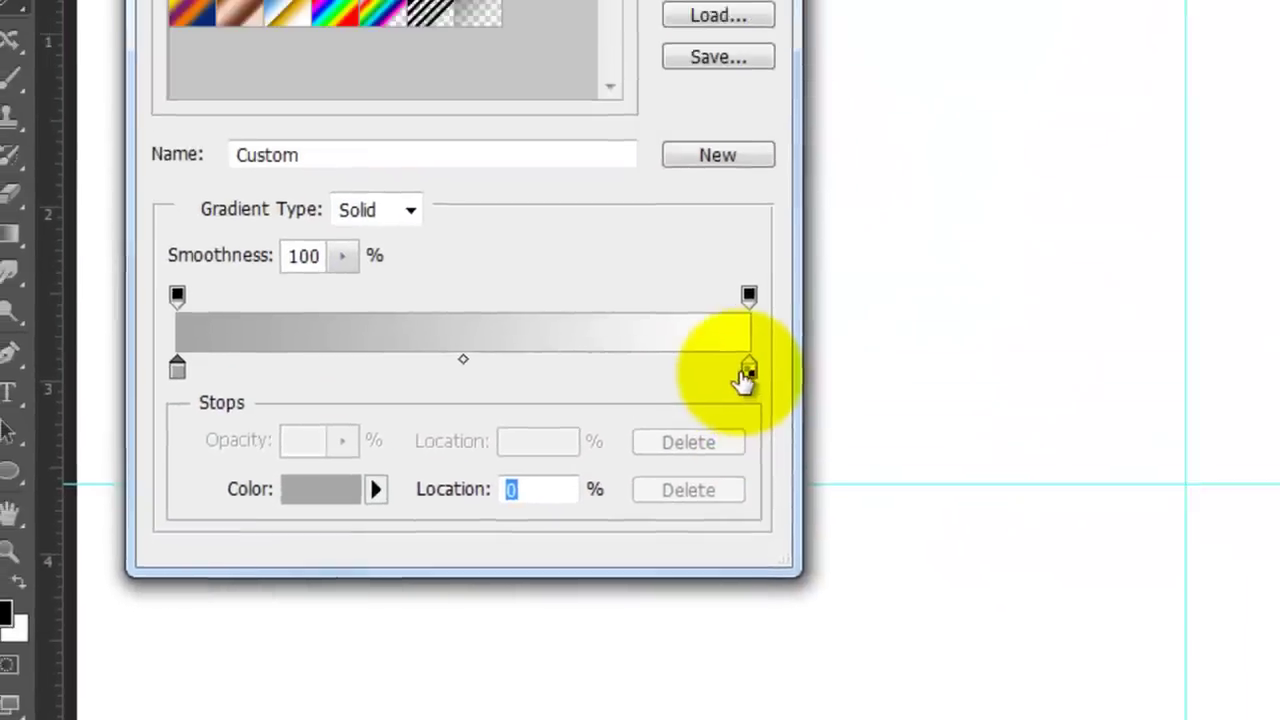
- Make the right stop black and paint a radial gradient from the canvas centre to the right edge
{"action": "left_click", "coordinate": [714, 520]}
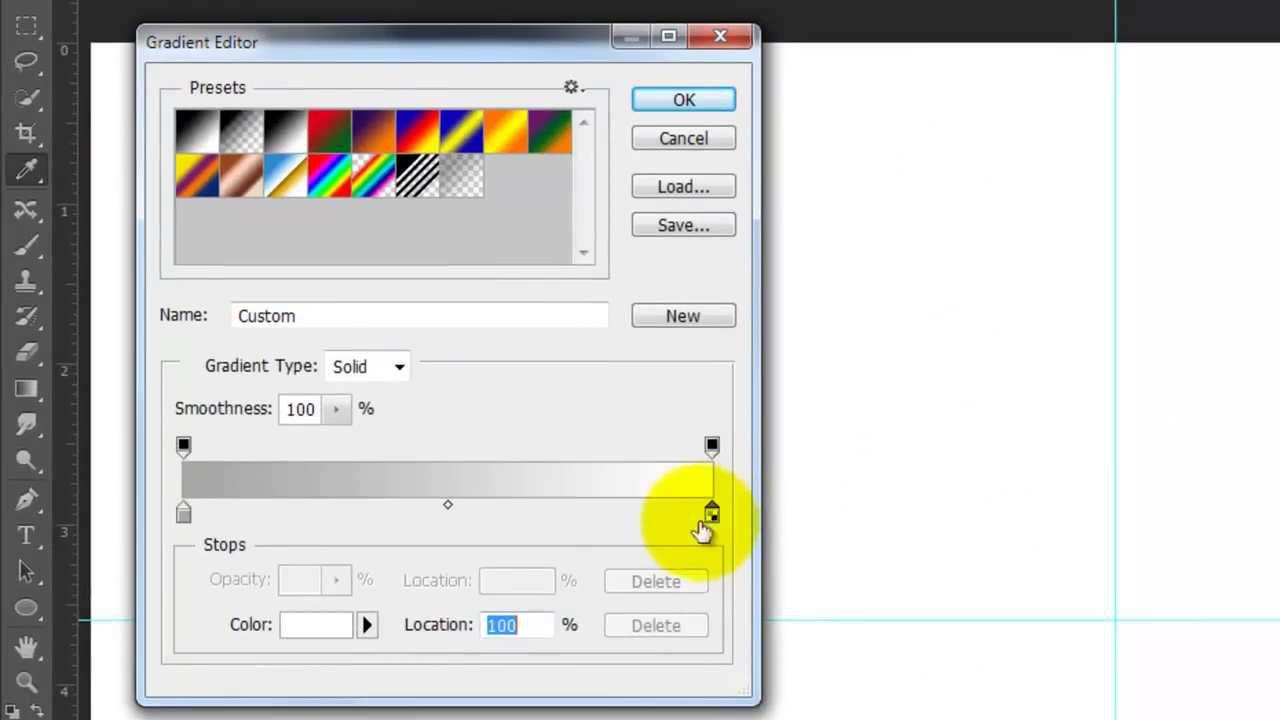
{"action": "left_click", "coordinate": [320, 630]}
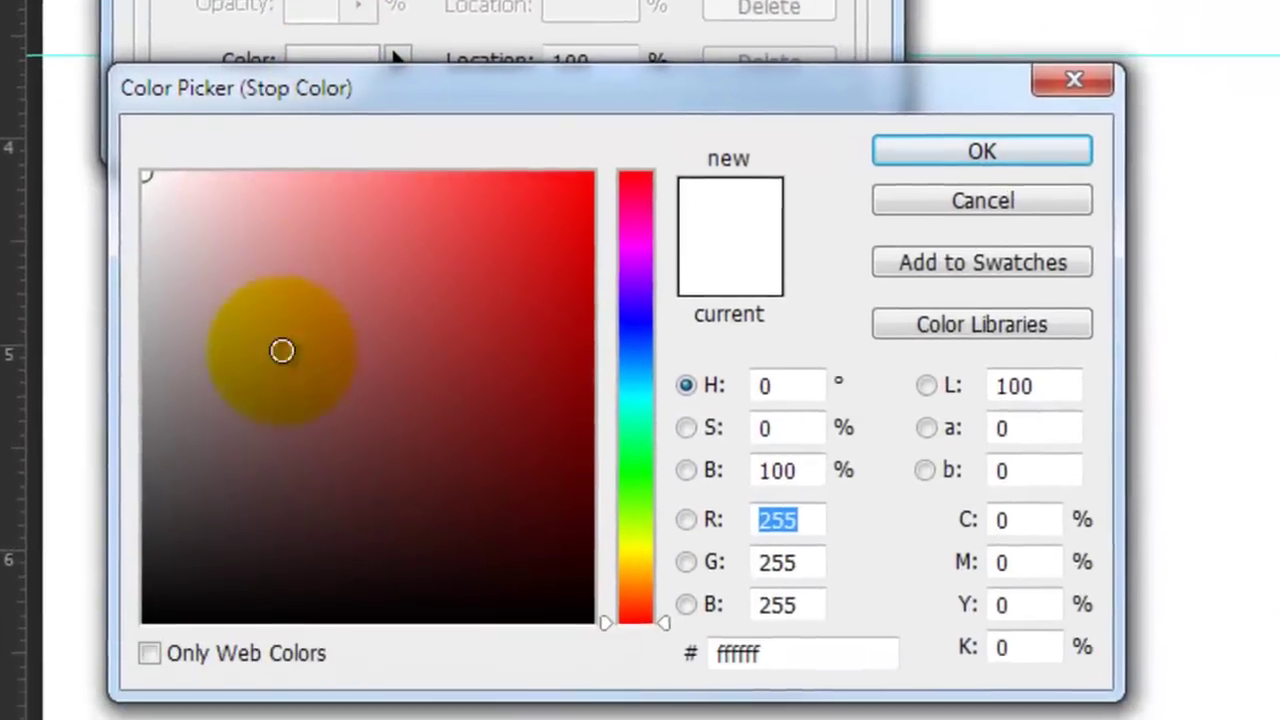
{"action": "left_click_drag", "start_coordinate": [280, 349], "coordinate": [14, 663]}
{"action": "left_click", "coordinate": [989, 133]}
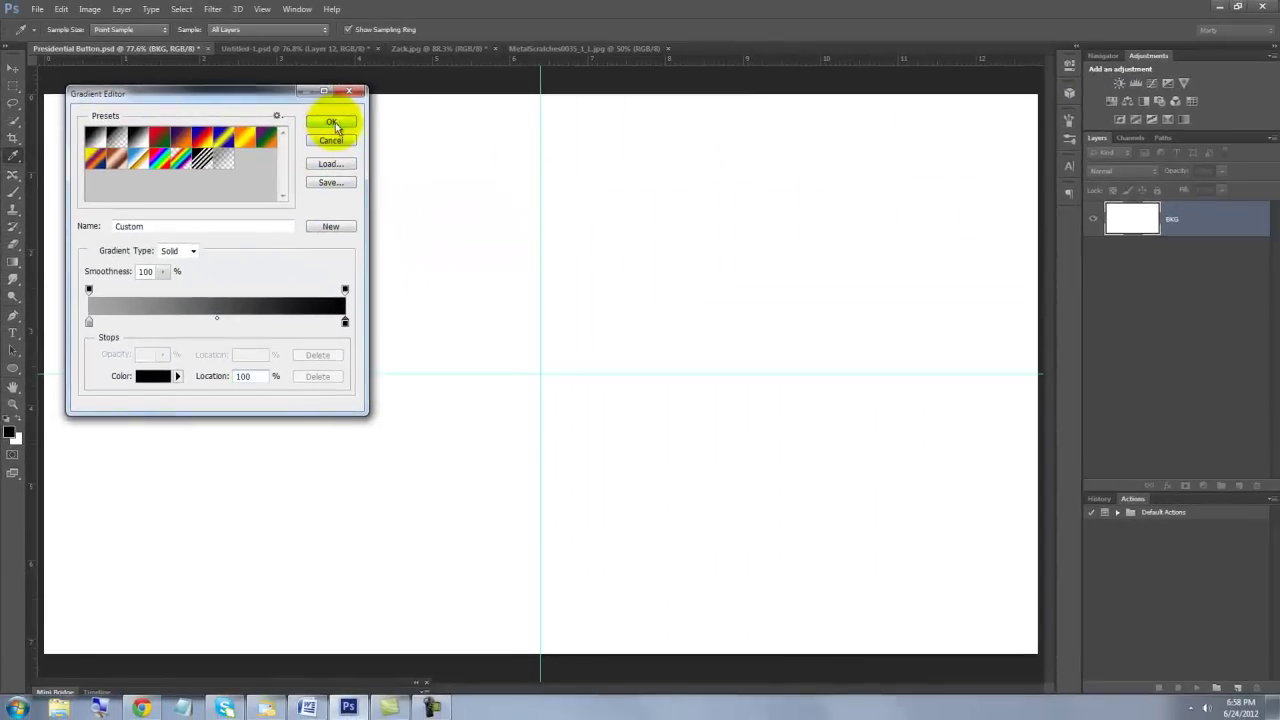
{"action": "left_click", "coordinate": [333, 123]}
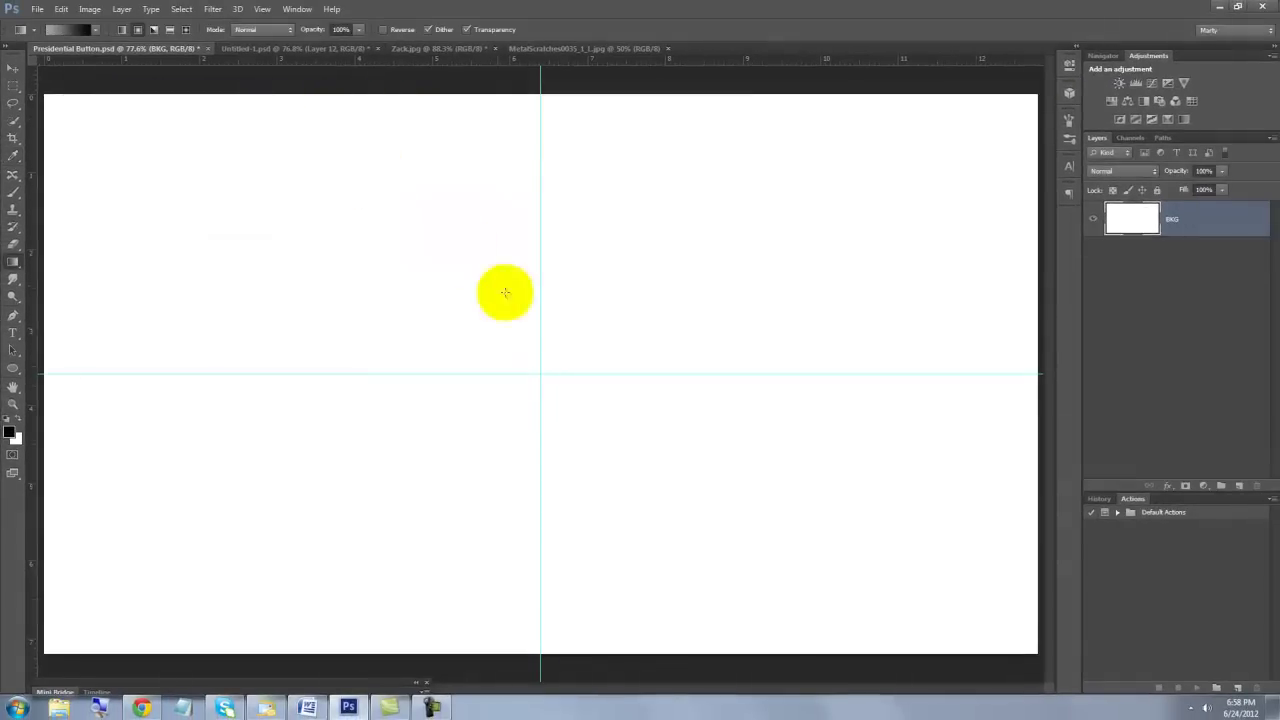
{"action": "left_click_drag", "start_coordinate": [540, 374], "coordinate": [1044, 376]}
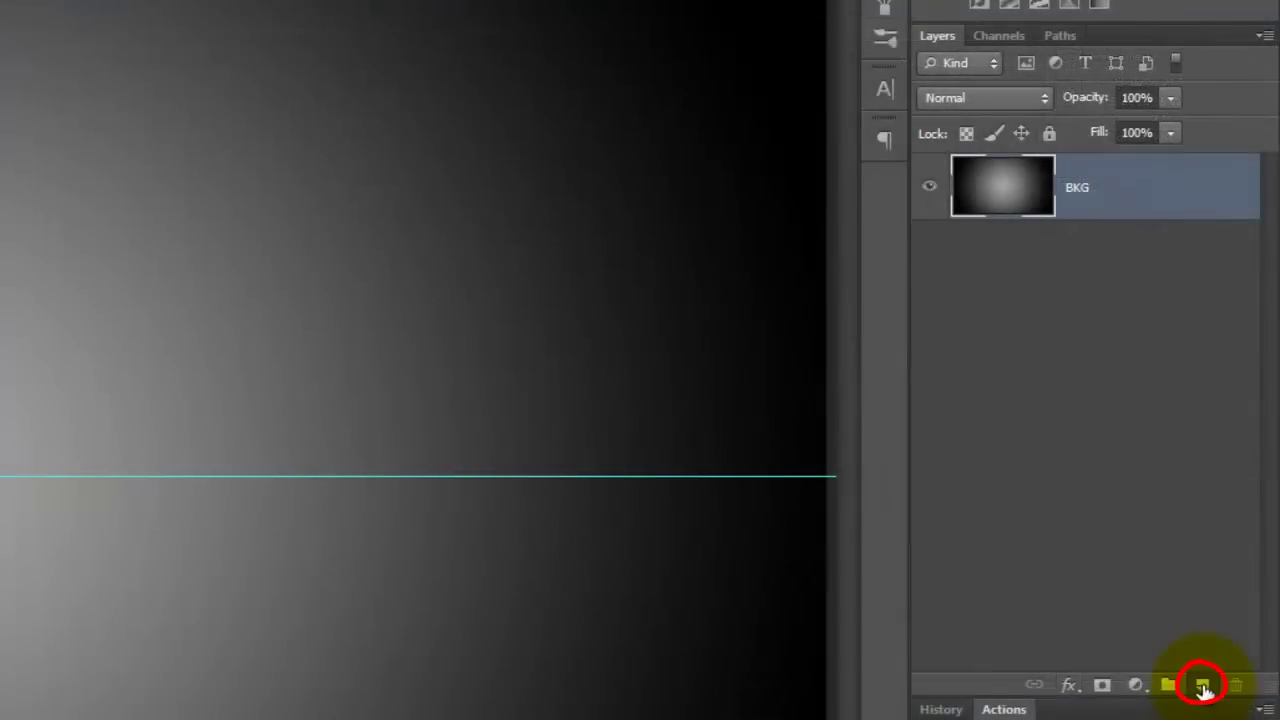
- Create Layer 1 above BKG and mask it with an elliptical circle selection
{"action": "left_click", "coordinate": [1203, 686]}
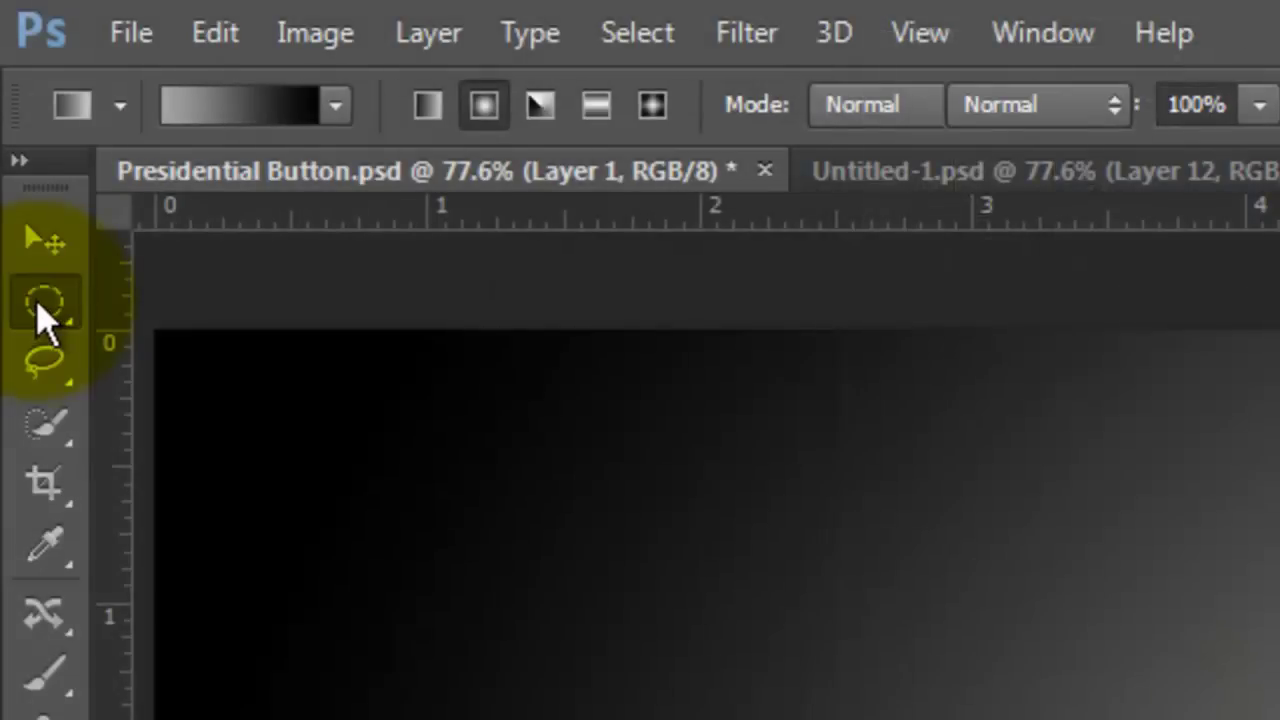
{"action": "right_click", "coordinate": [37, 303]}
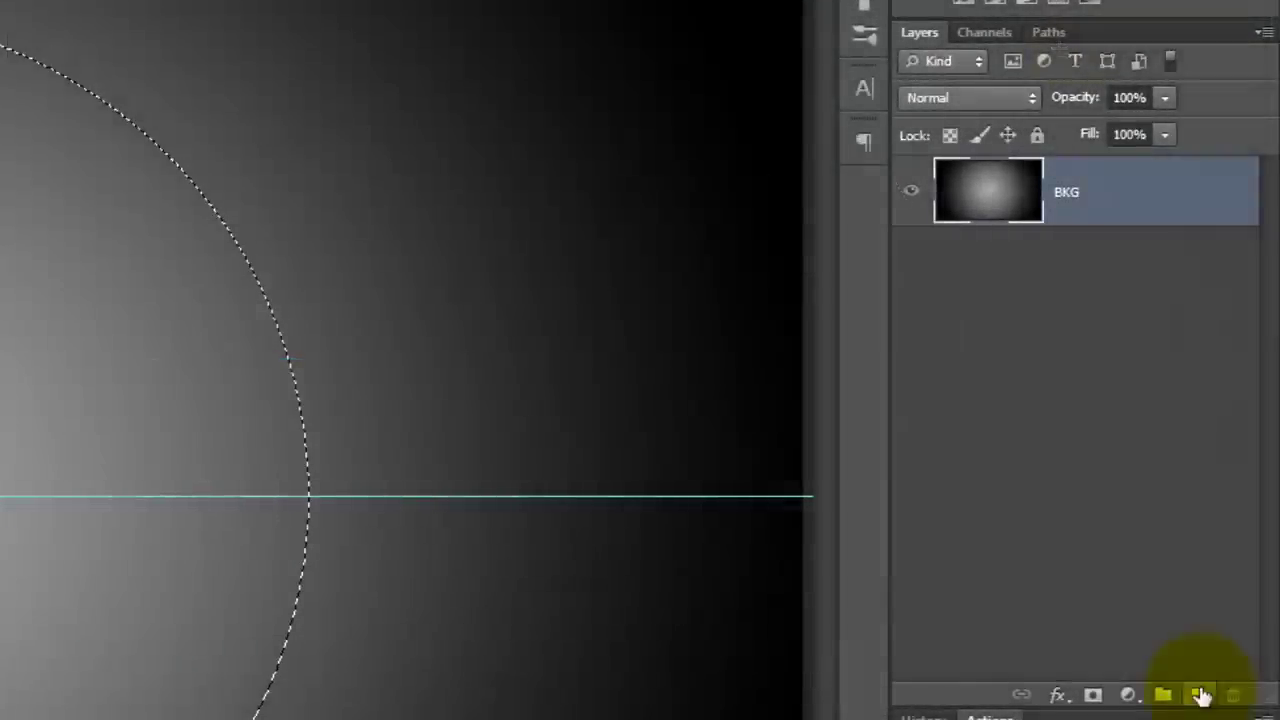
{"action": "left_click", "coordinate": [1200, 695]}
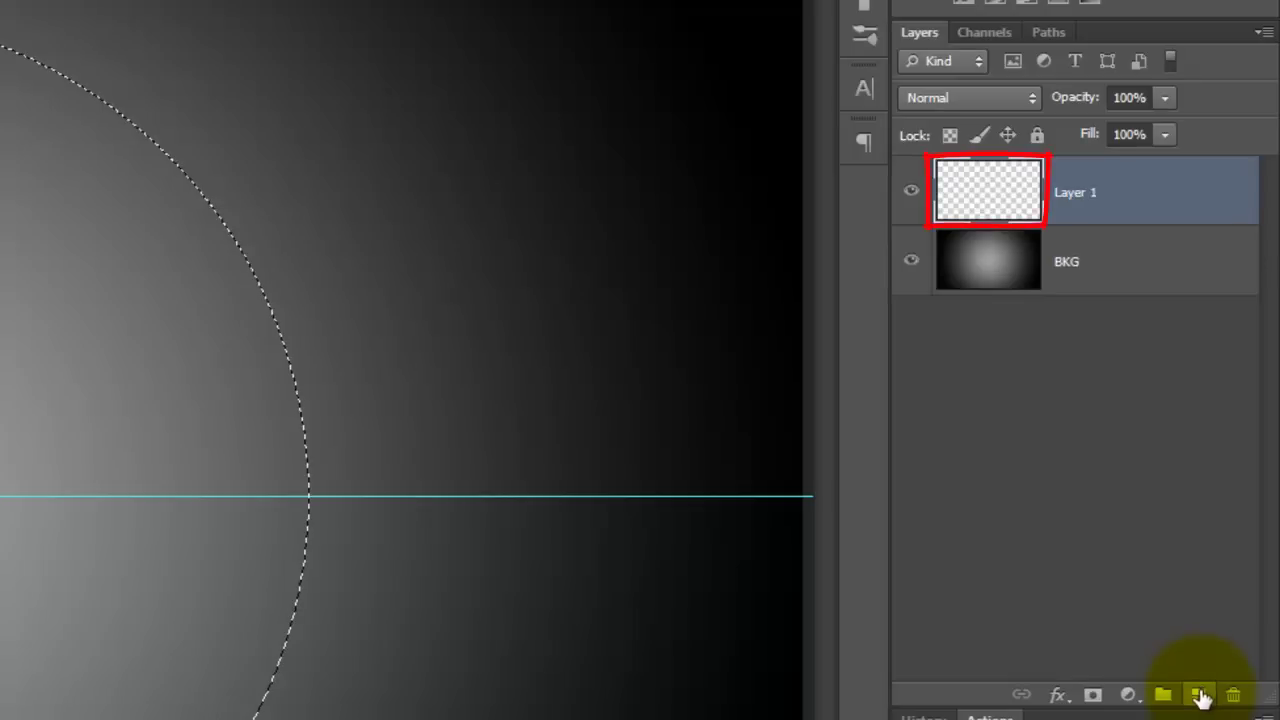
{"action": "left_click", "coordinate": [1093, 695]}
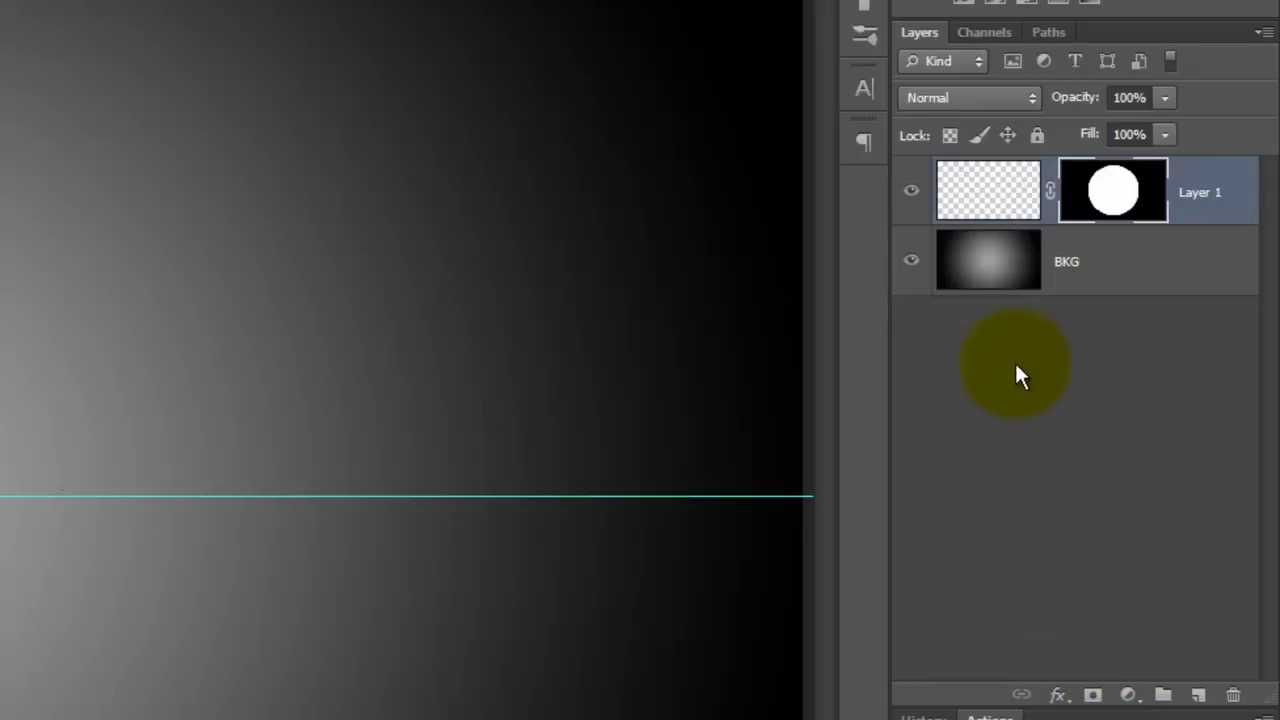
- Fill Layer 1's circle with dark blue #2C407F
{"action": "left_click", "coordinate": [987, 200]}
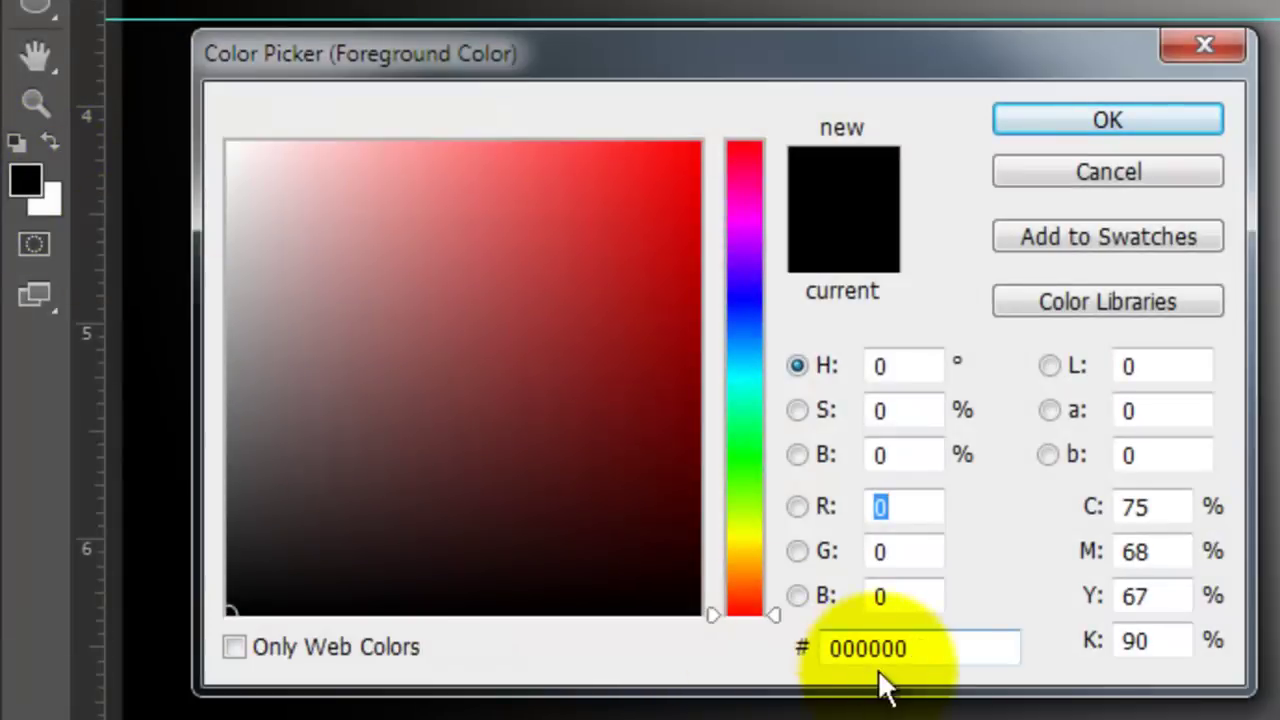
{"action": "left_click", "coordinate": [868, 662]}
{"action": "type", "text": "2C"}
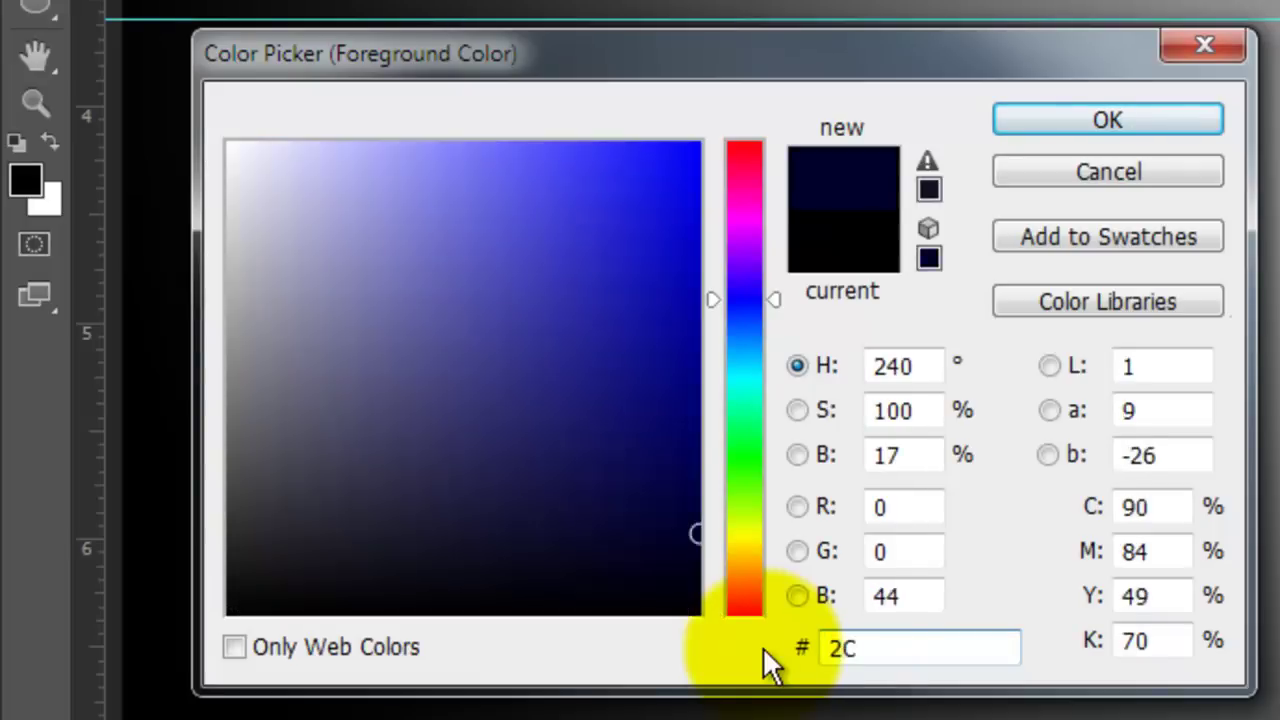
{"action": "type", "text": "407F"}
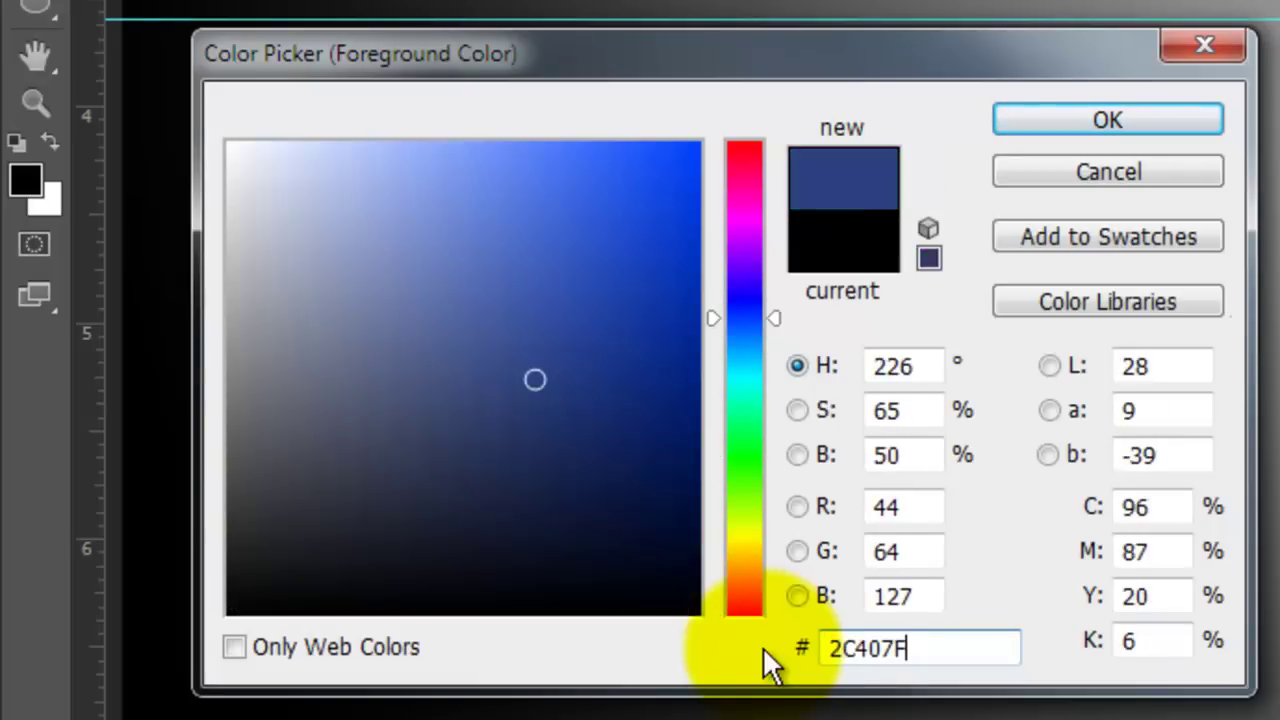
{"action": "key", "text": "Return"}
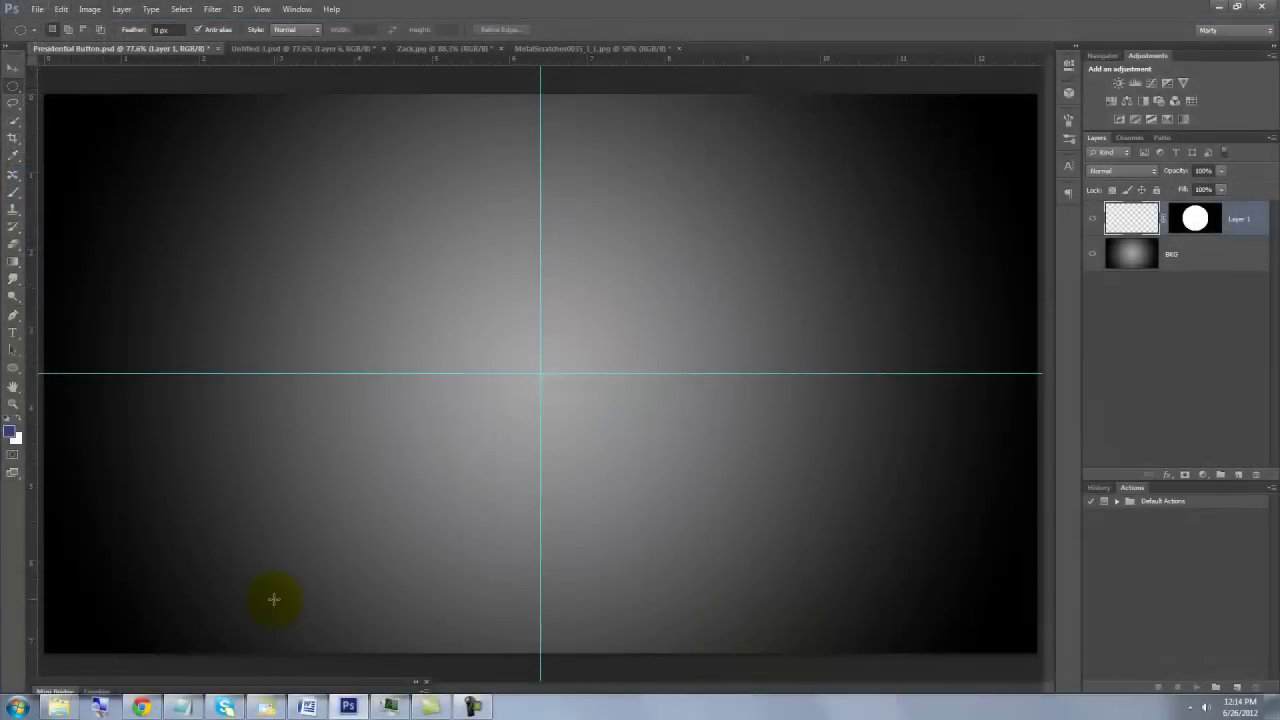
{"action": "key", "text": "alt+Delete"}
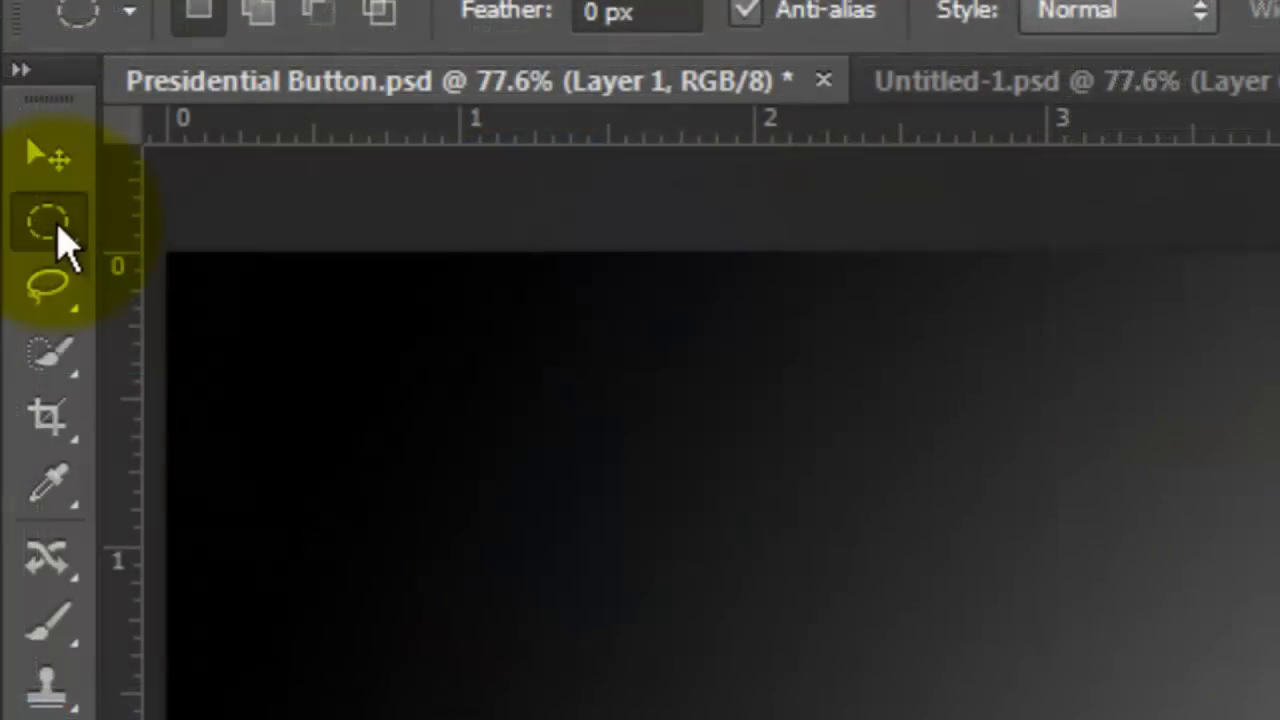
- Select the circle's top half down to the guide and fill it with red-orange #FF412E
{"action": "left_click", "coordinate": [13, 85]}
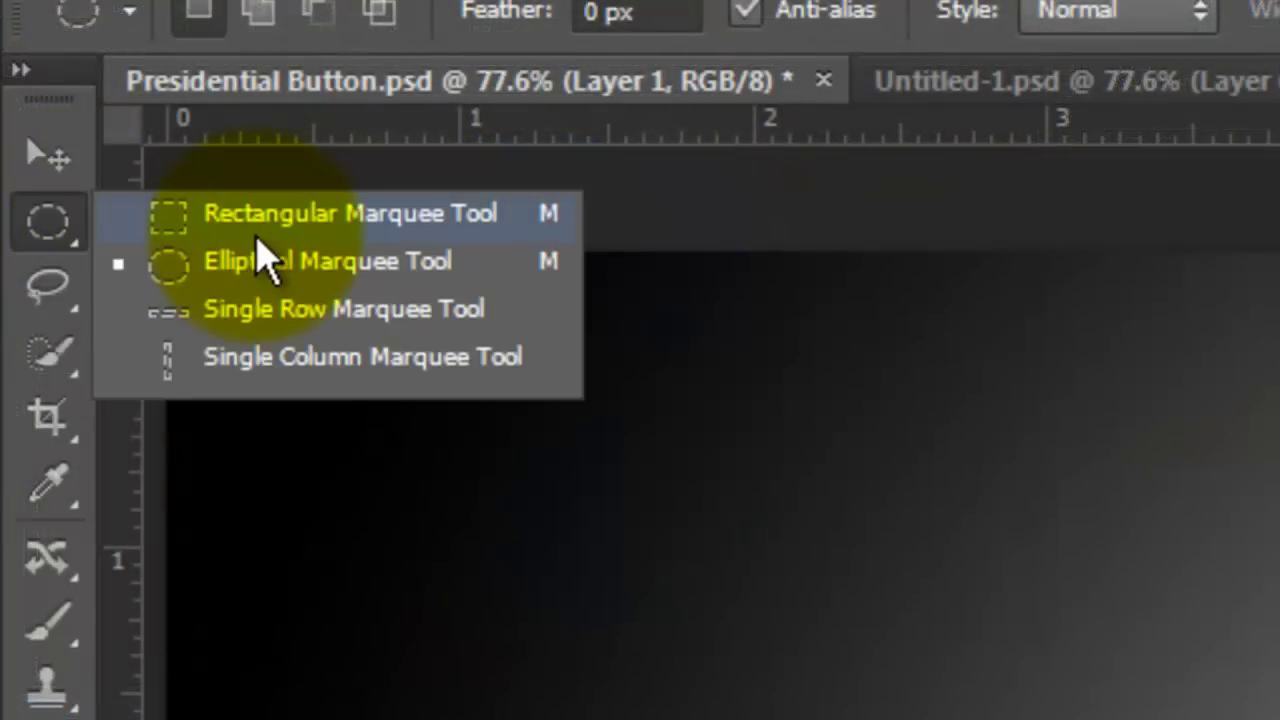
{"action": "left_click", "coordinate": [258, 228]}
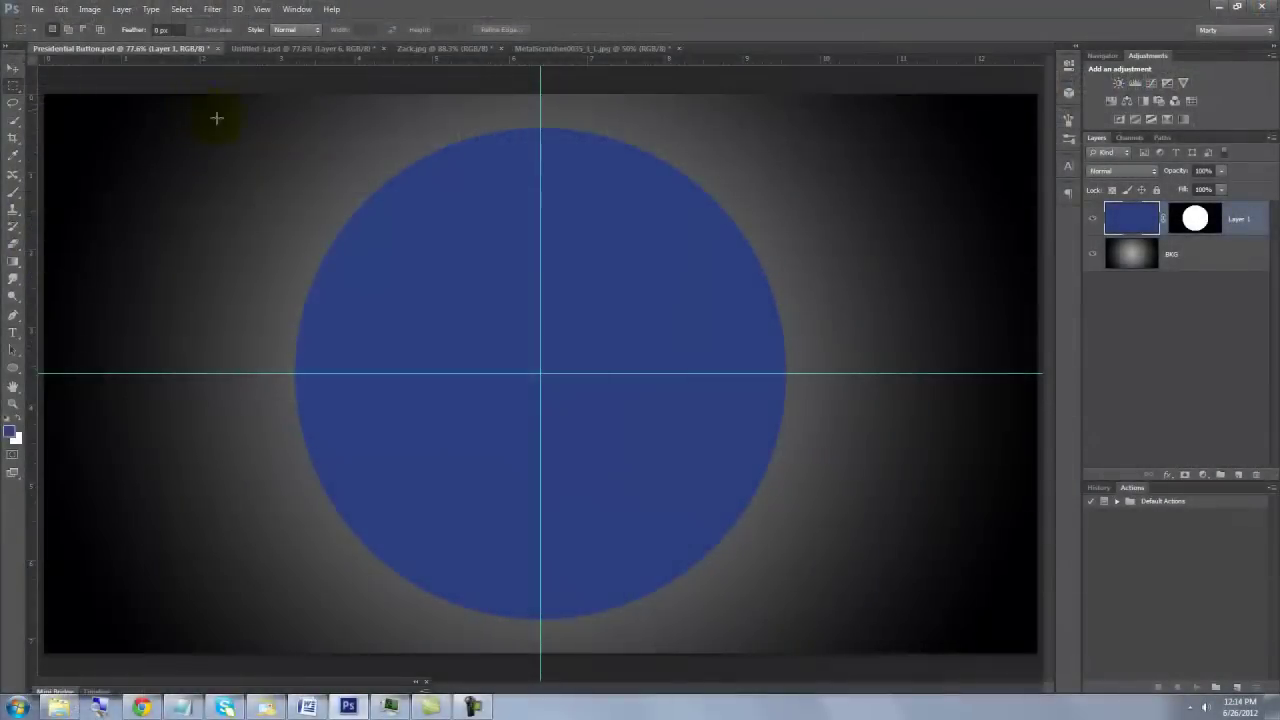
{"action": "left_click_drag", "start_coordinate": [200, 109], "coordinate": [859, 373]}
{"action": "left_click", "coordinate": [10, 432]}
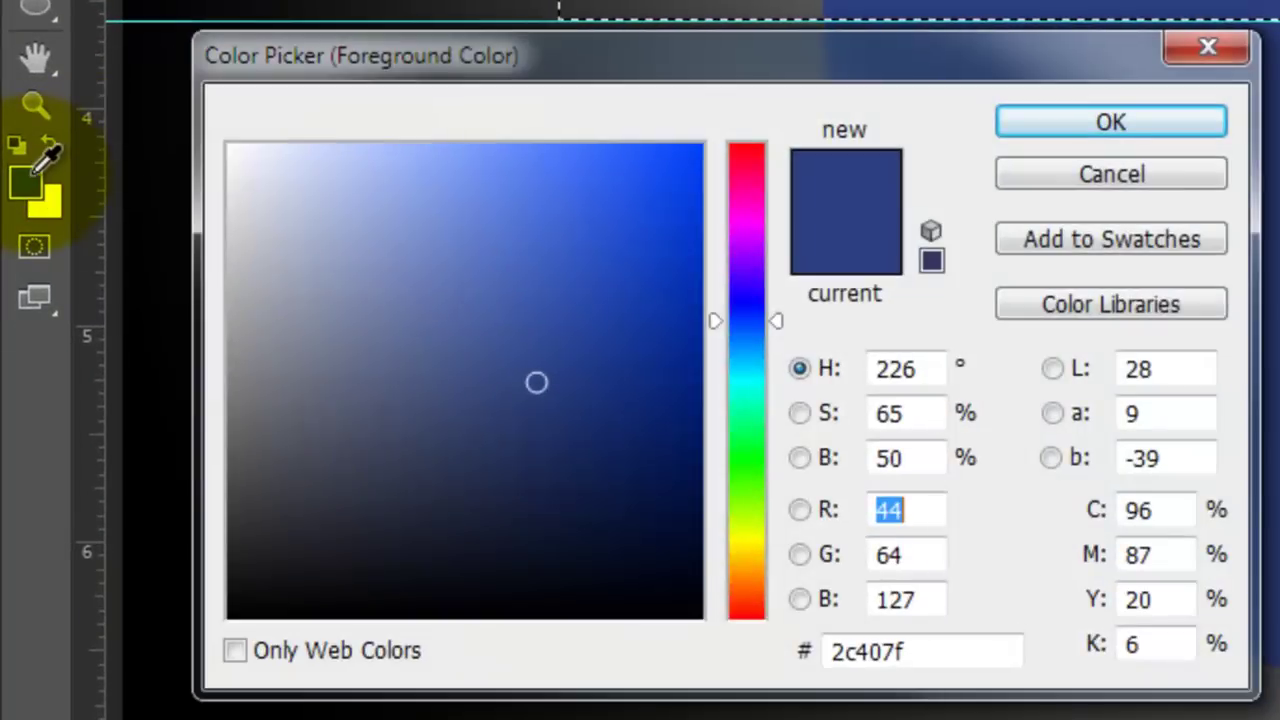
{"action": "double_click", "coordinate": [920, 651]}
{"action": "type", "text": "F"}
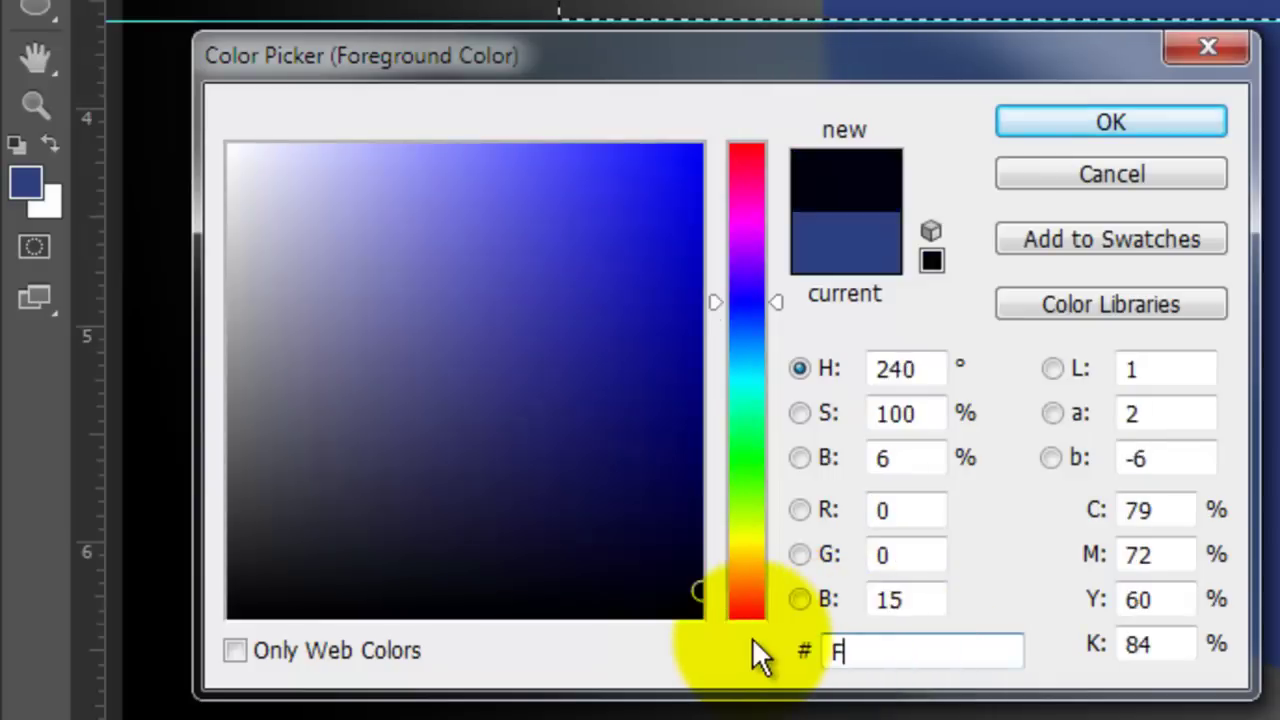
{"action": "type", "text": "F412E"}
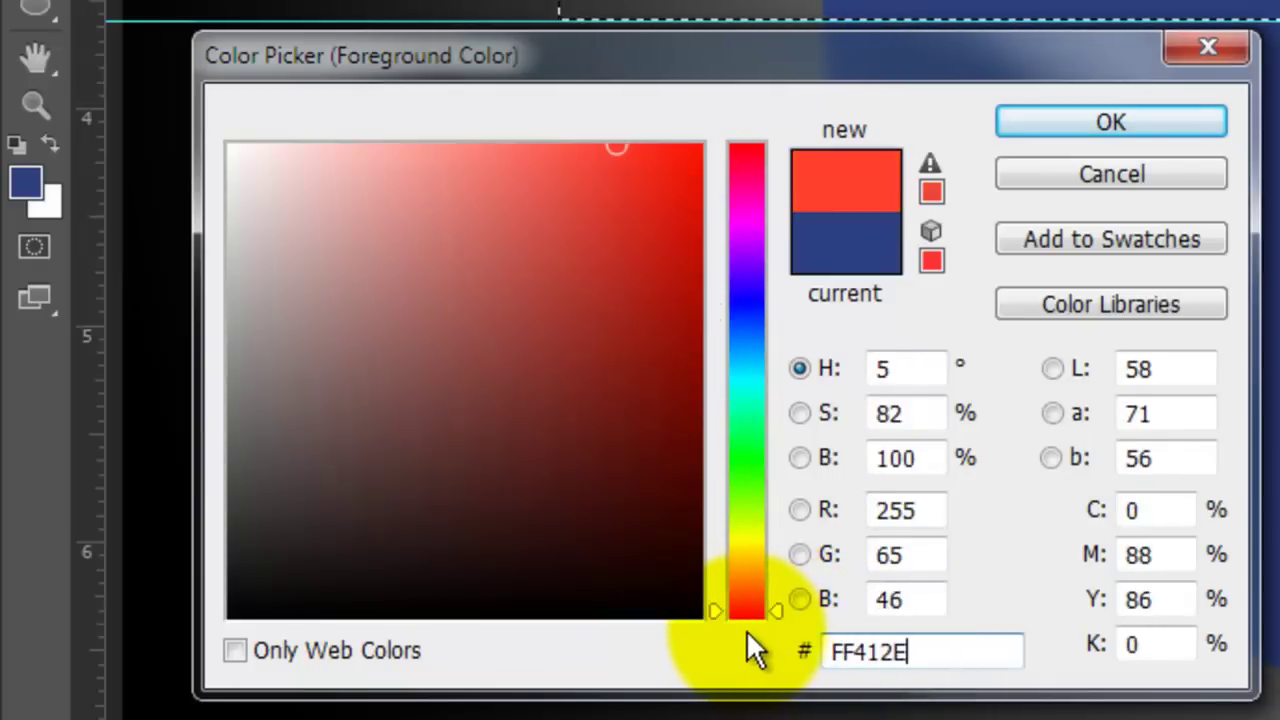
{"action": "key", "text": "Return"}
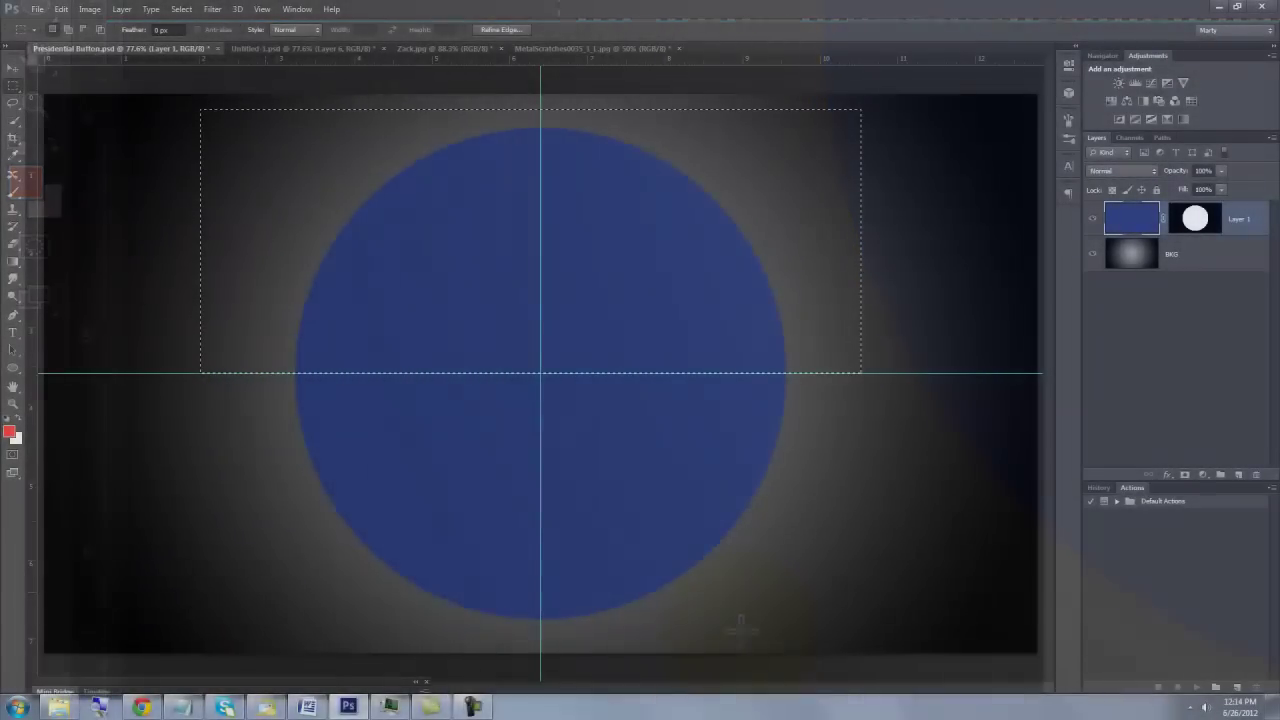
{"action": "key", "text": "alt+Delete"}
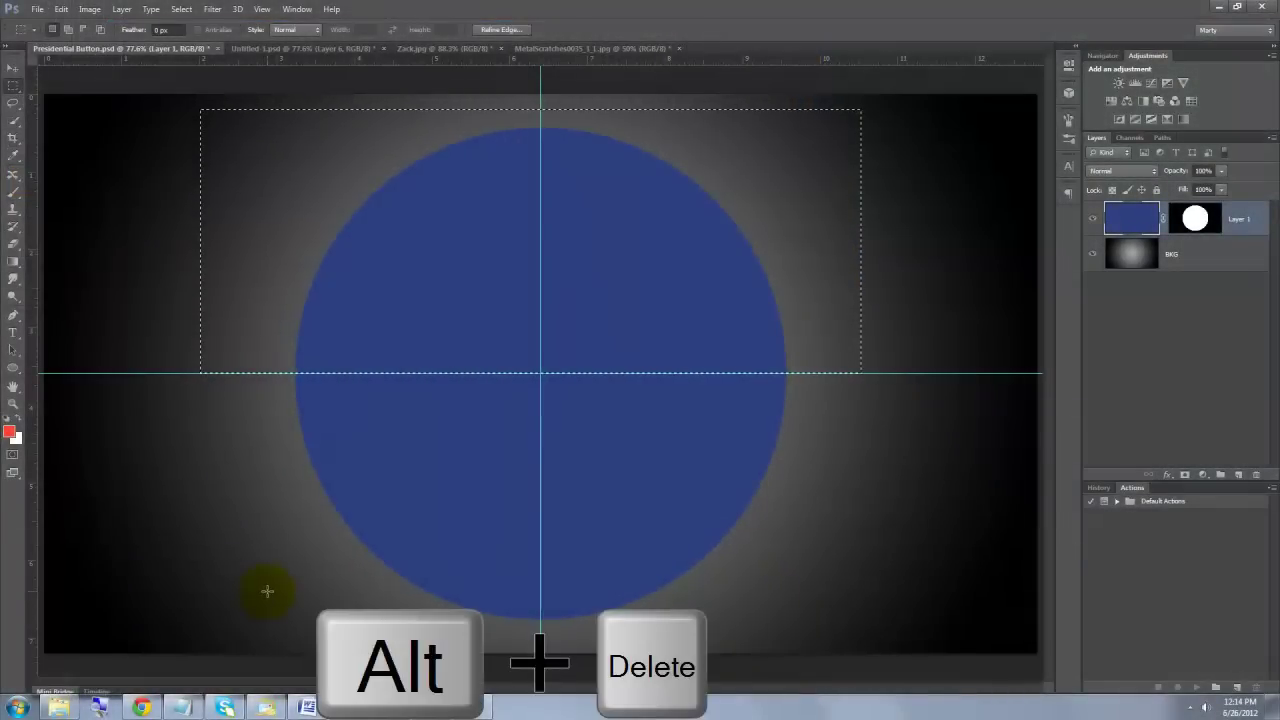
{"action": "key", "text": "ctrl+d"}
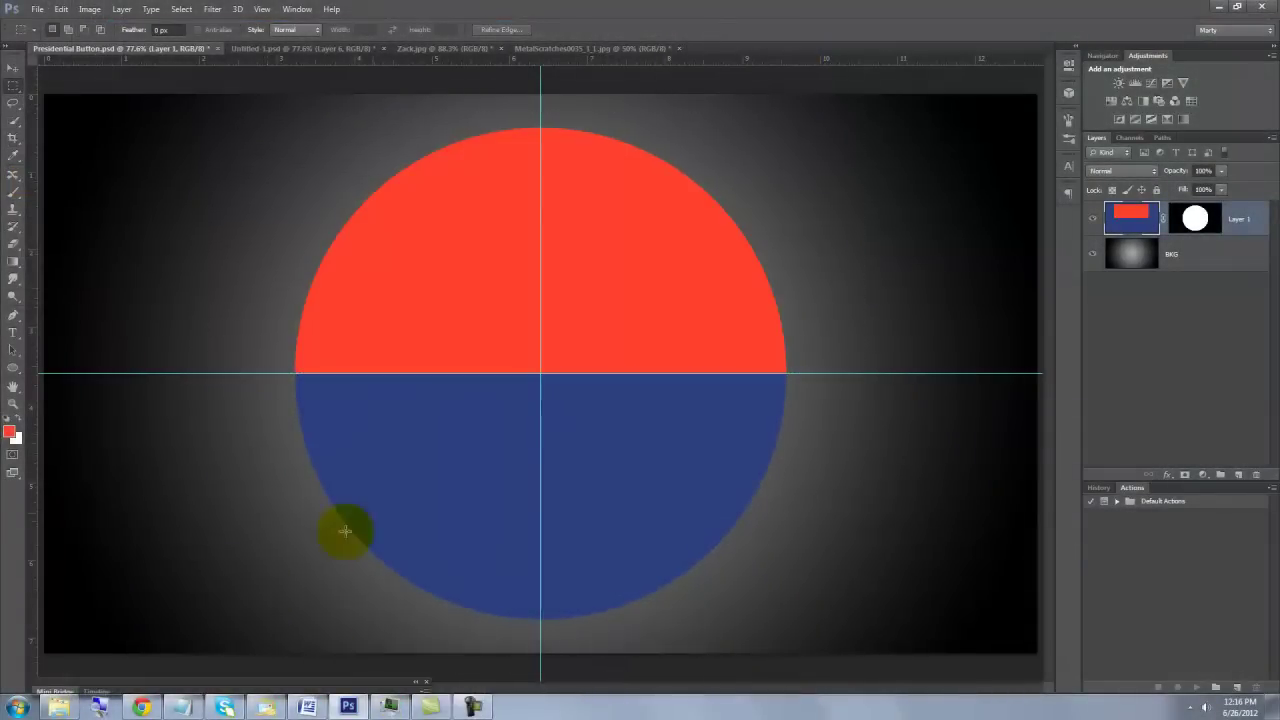
- Fill a centred horizontal band across the circle's middle with white
{"action": "key", "text": "alt"}
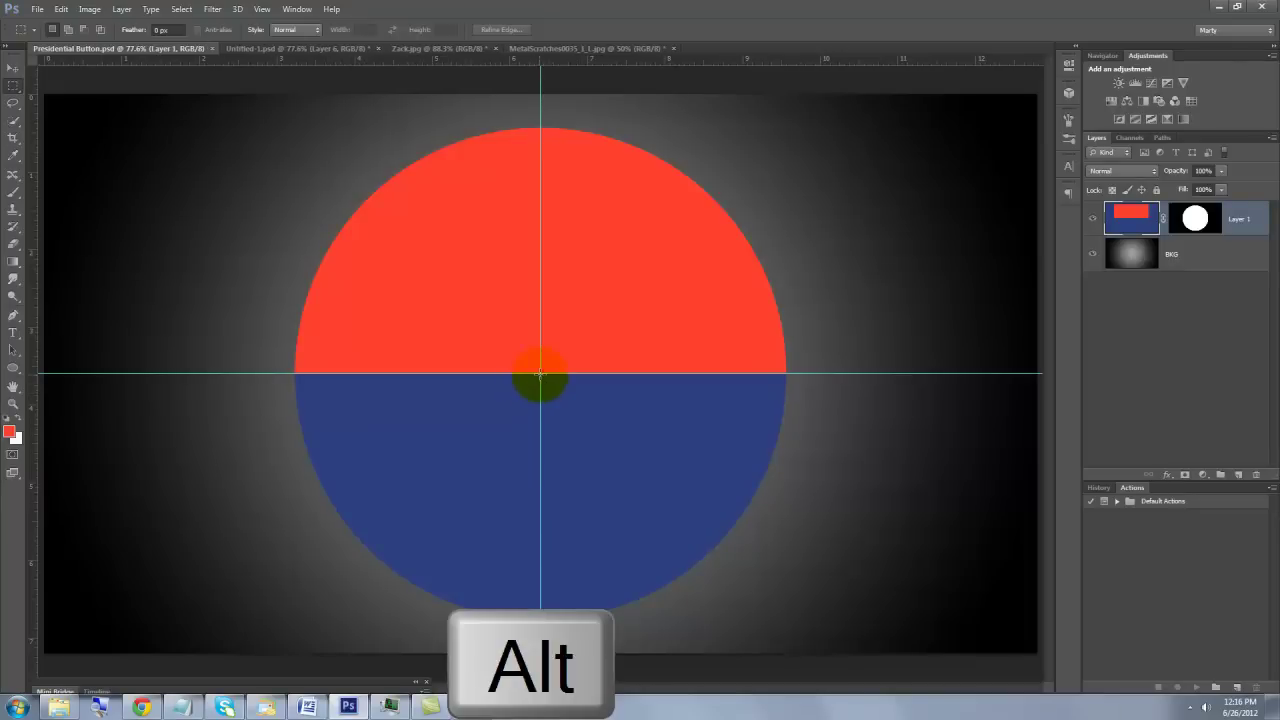
{"action": "left_click_drag", "start_coordinate": [540, 373], "coordinate": [810, 329]}
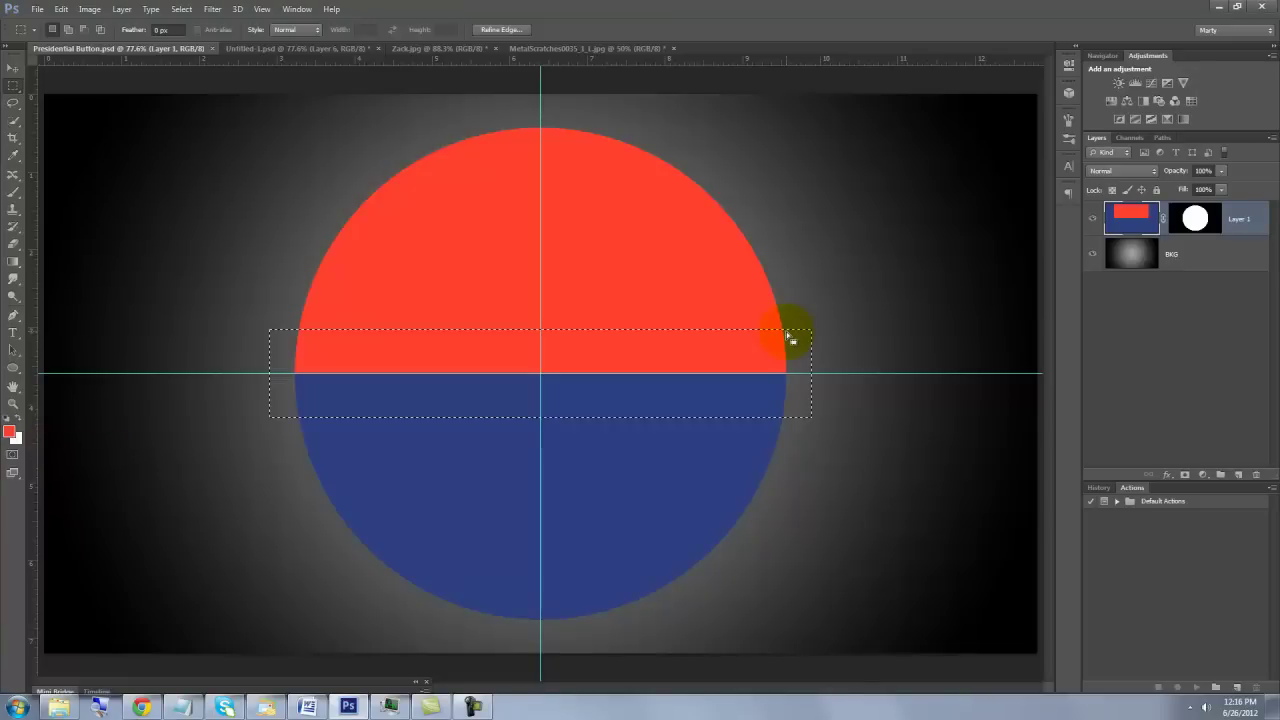
{"action": "key", "text": "ctrl+Delete"}
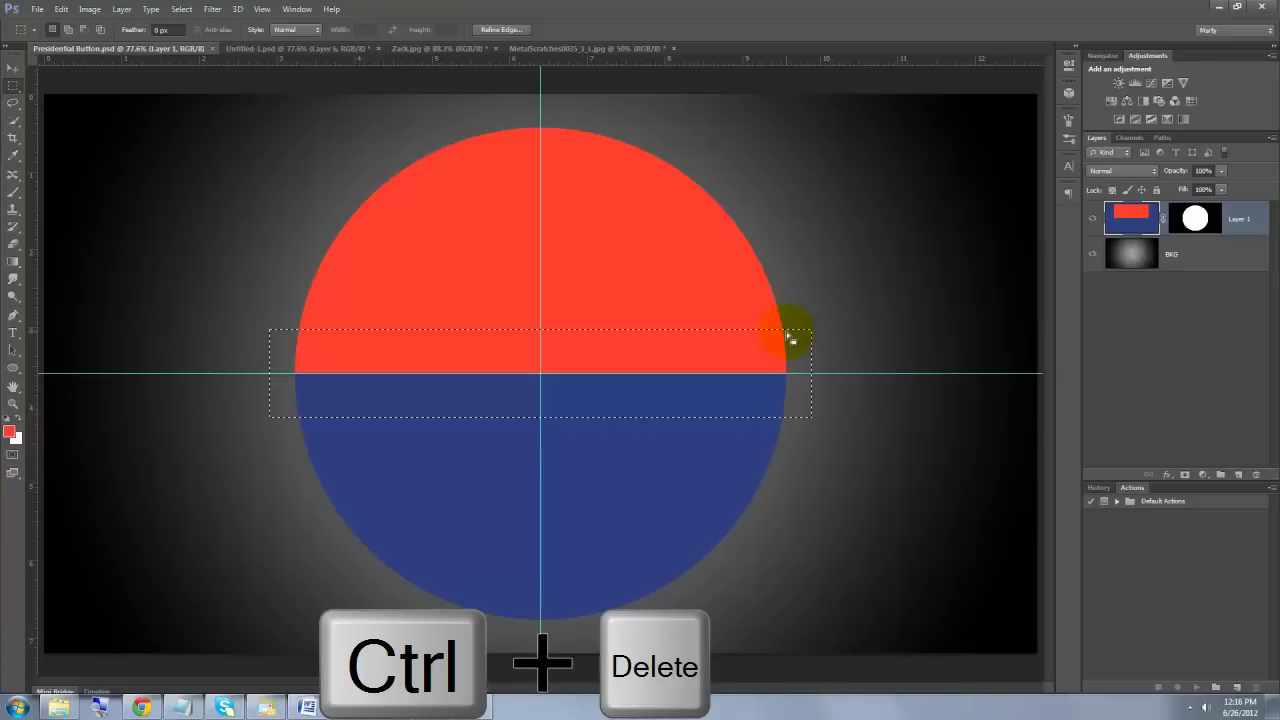
{"action": "key", "text": "ctrl+d"}
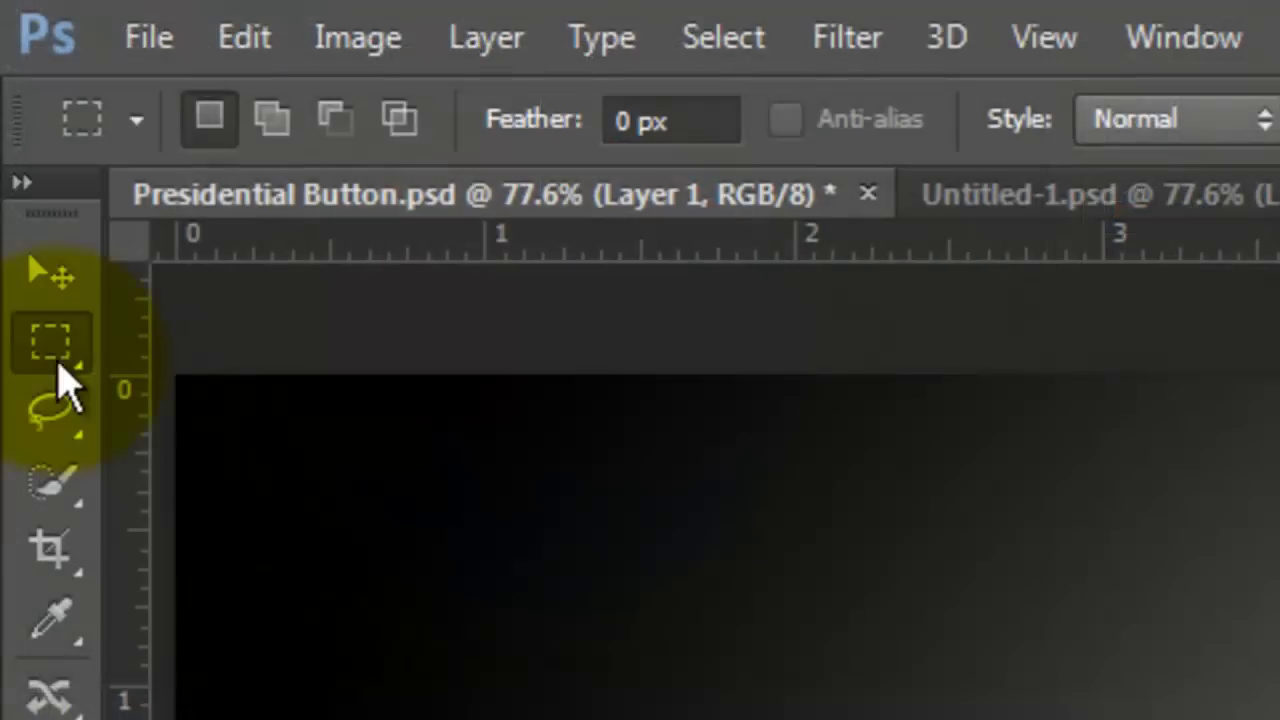
- Fill a centred white inner circle at the guide crossing
{"action": "left_click", "coordinate": [13, 90]}
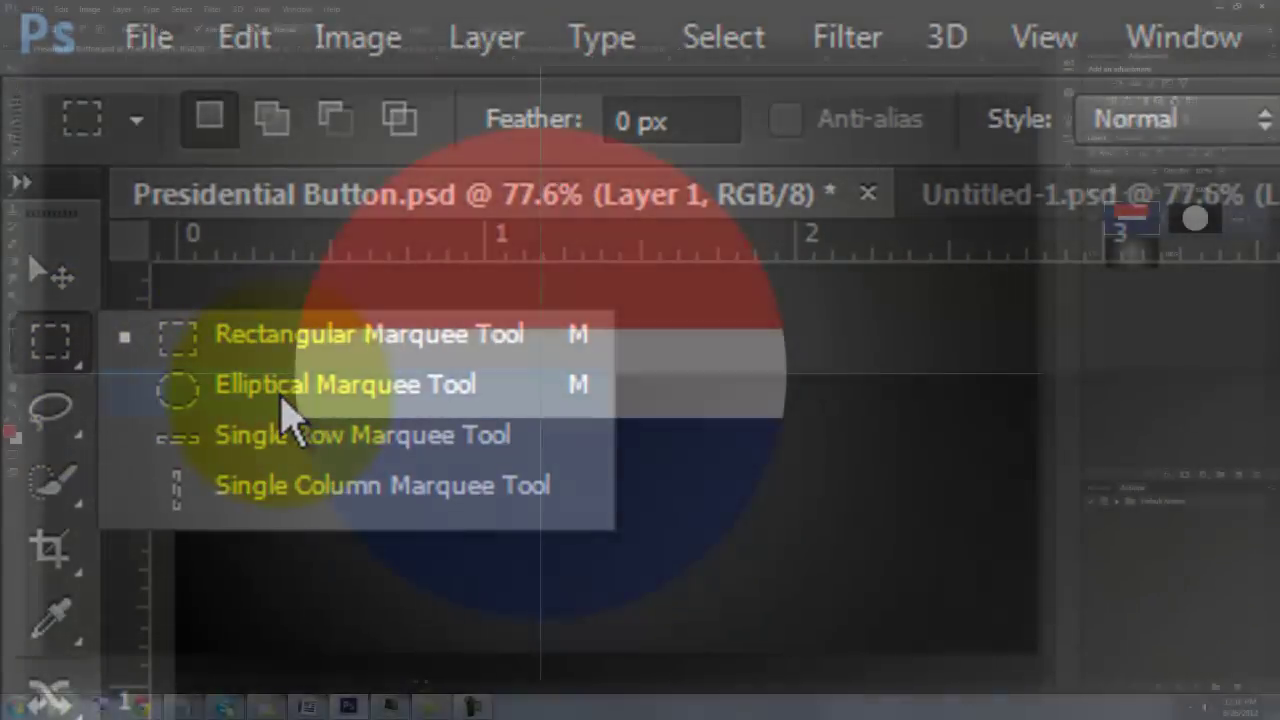
{"action": "left_click", "coordinate": [283, 395]}
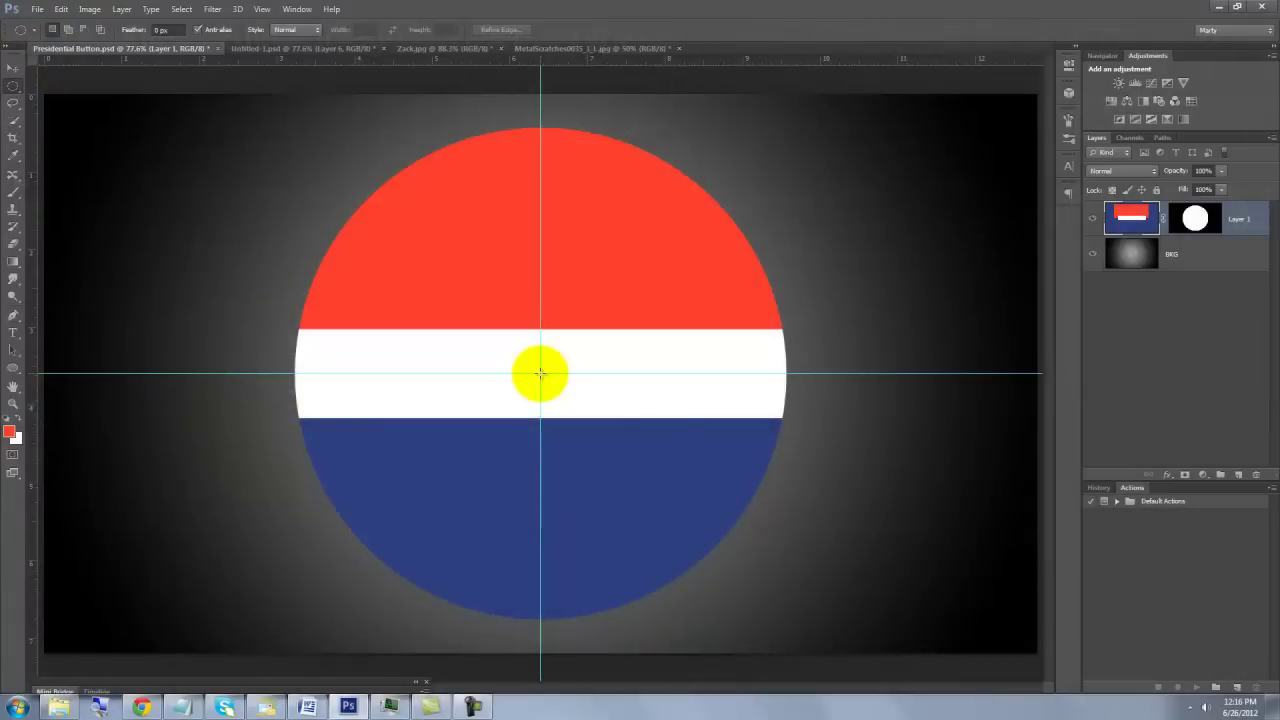
{"action": "key", "text": "shift+alt"}
{"action": "left_click_drag", "start_coordinate": [540, 373], "coordinate": [736, 214]}
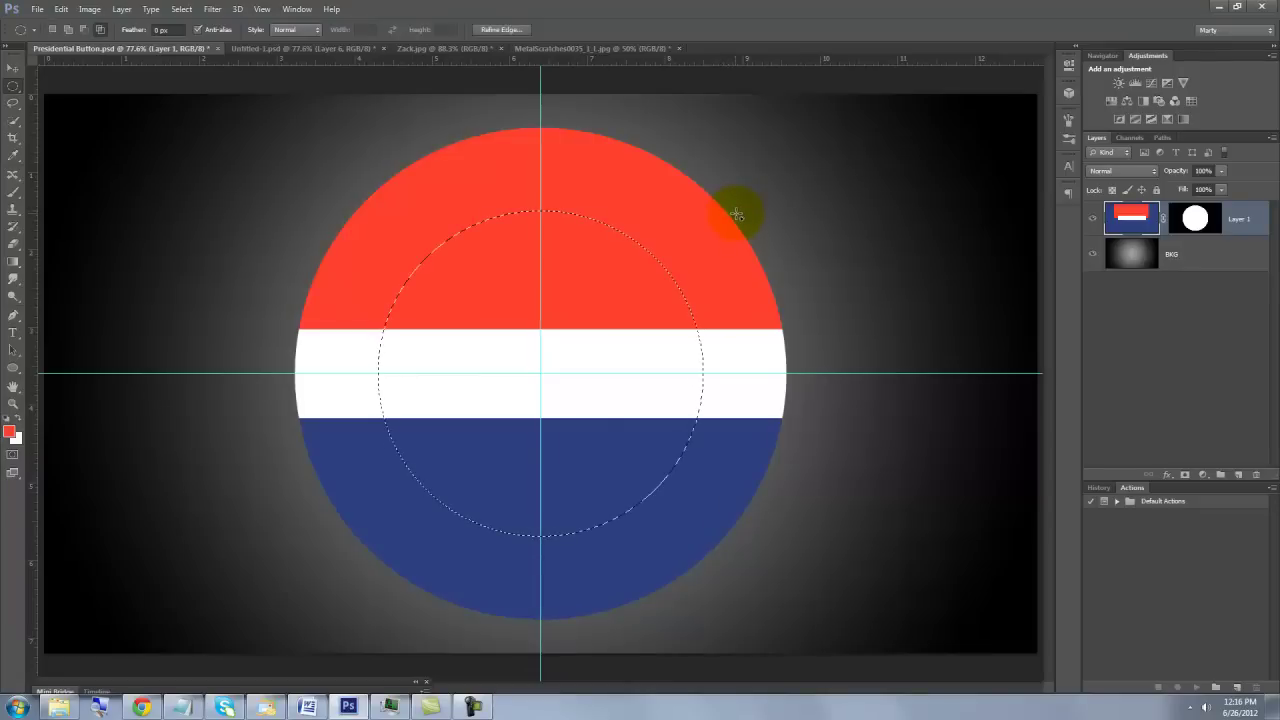
{"action": "key", "text": "ctrl+Delete"}
{"action": "key", "text": "ctrl+d"}
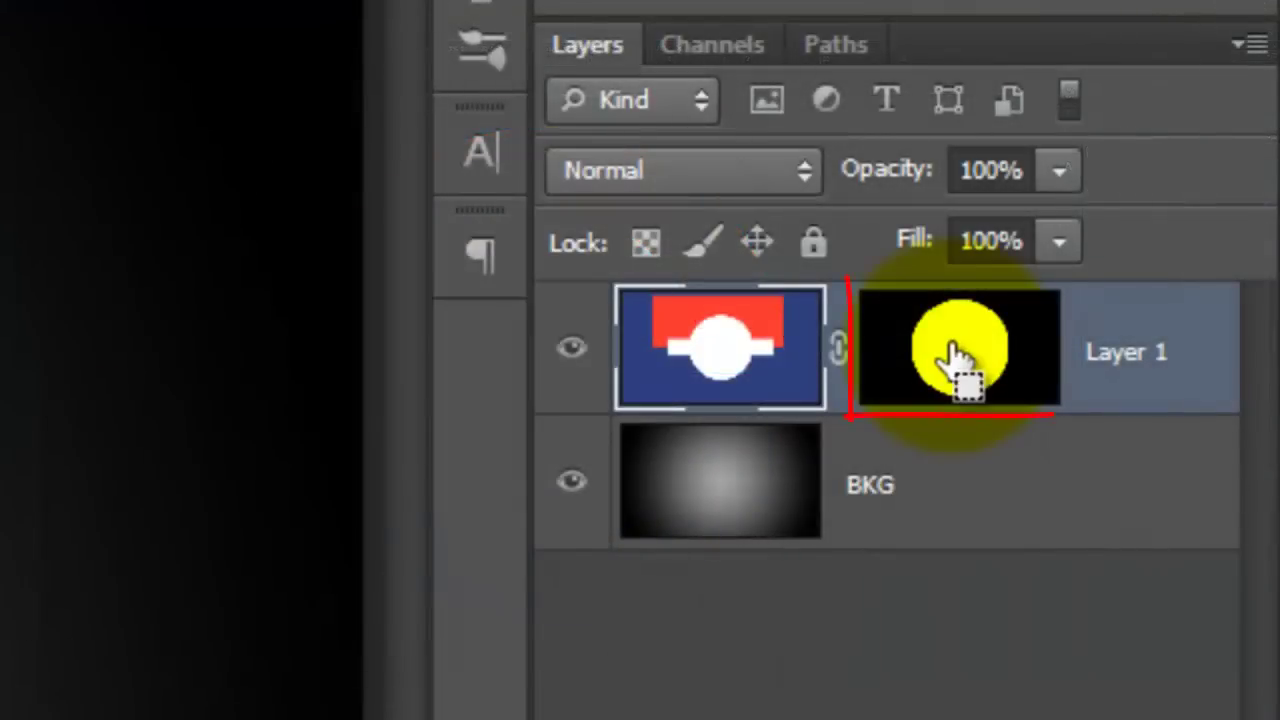
- Load Layer 1's circular mask as a selection and copy the ring to Layer 2
{"action": "key", "text": "ctrl"}
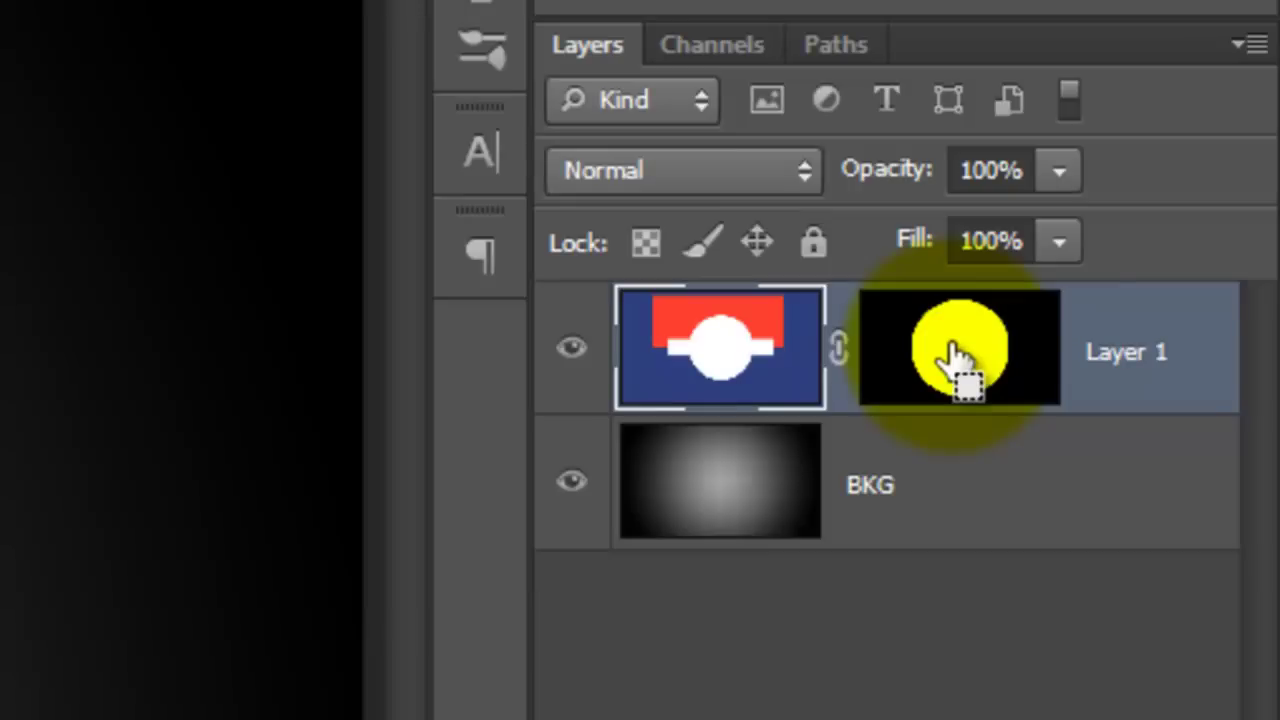
{"action": "key", "text": "ctrl+j"}
{"action": "left_click_drag", "start_coordinate": [950, 355], "coordinate": [870, 340]}
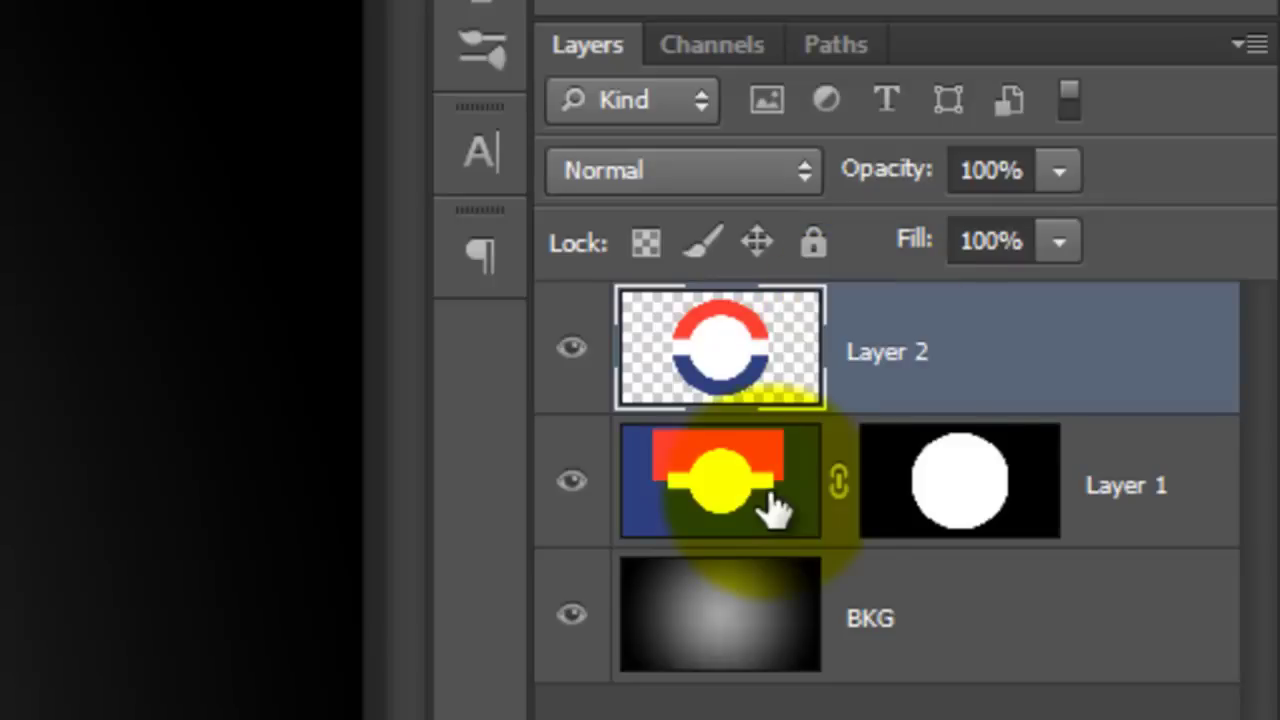
- Delete Layer 1 and give Layer 3 a black Linear Burn inner glow, size 35 px
{"action": "left_click_drag", "start_coordinate": [765, 510], "coordinate": [1190, 655]}
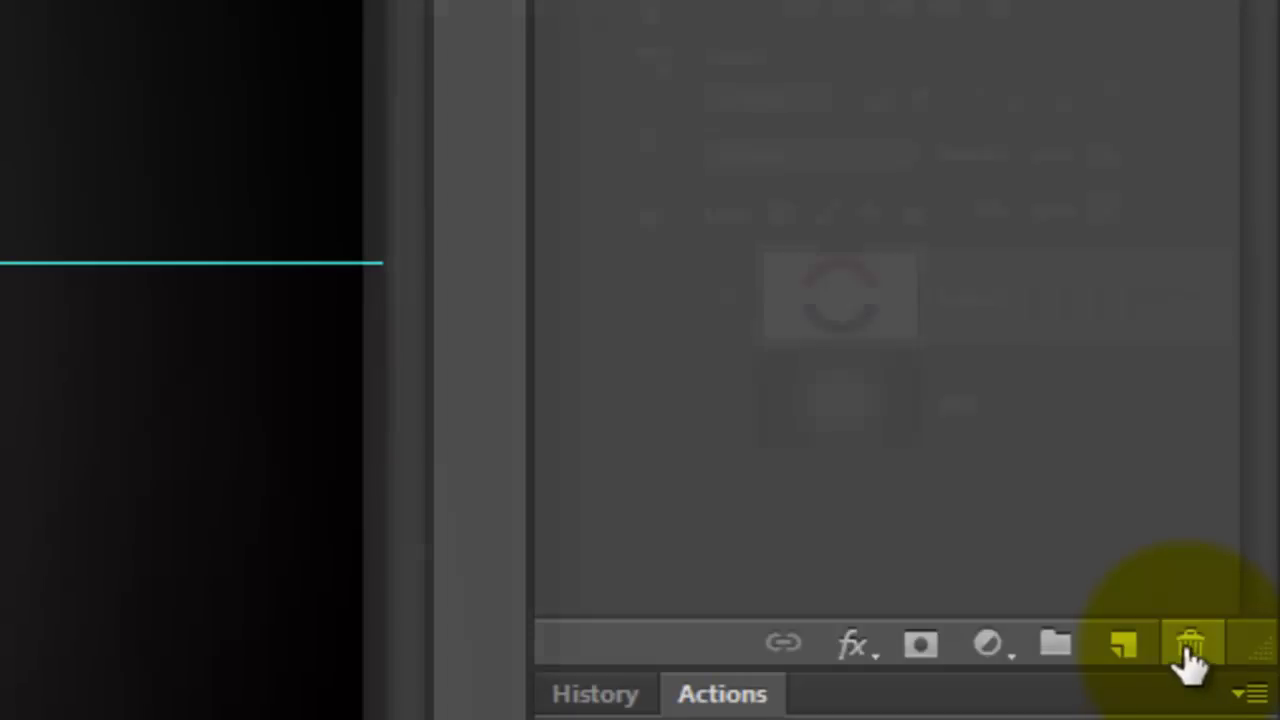
{"action": "double_click", "coordinate": [829, 300]}
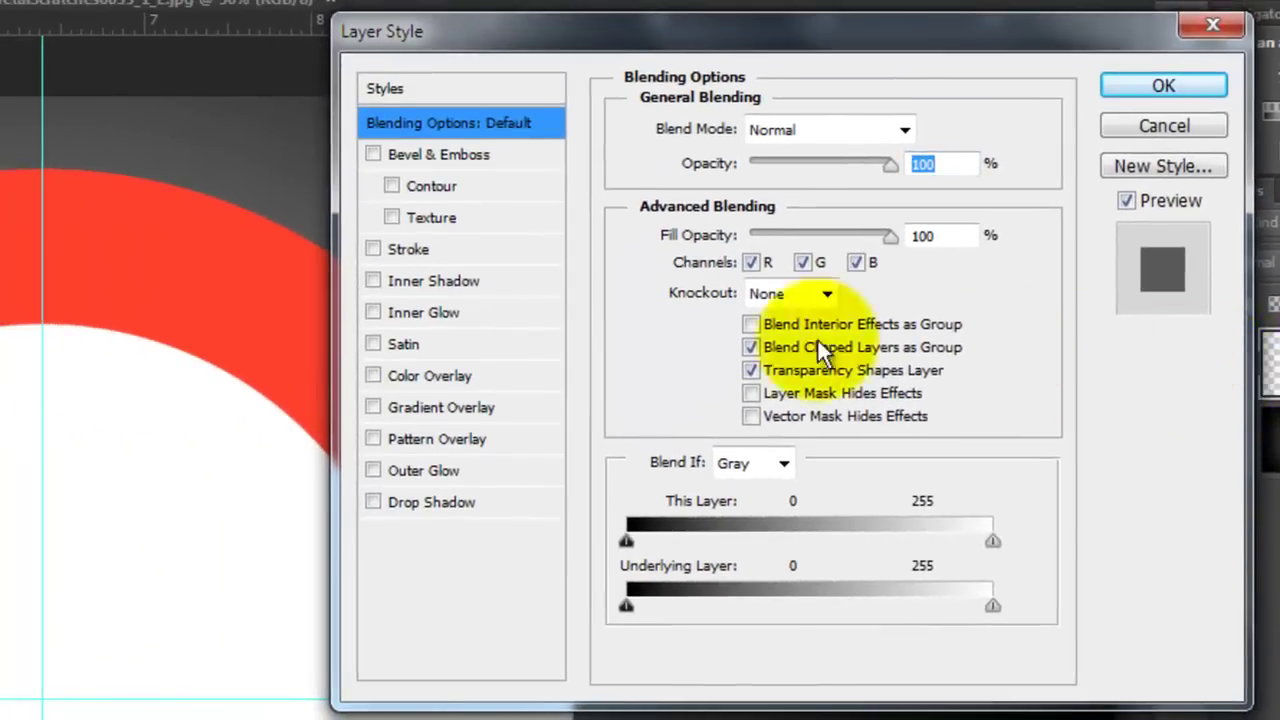
{"action": "left_click", "coordinate": [438, 307]}
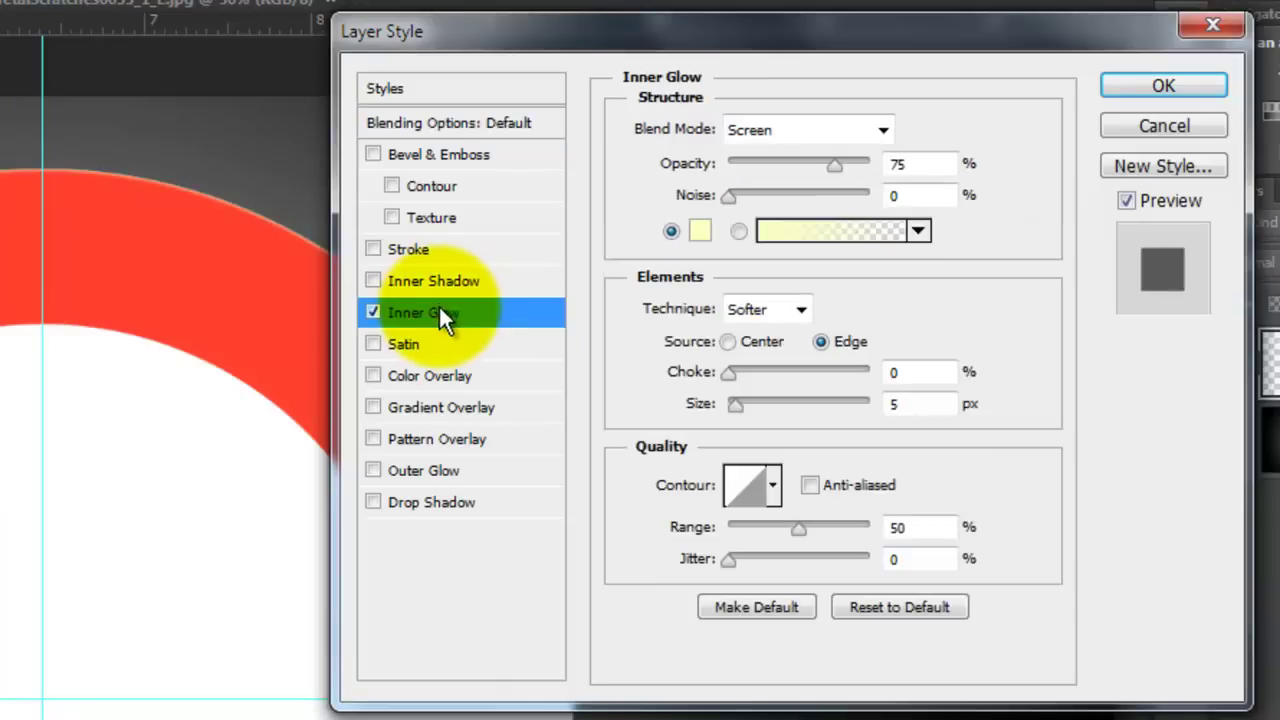
{"action": "left_click", "coordinate": [884, 130]}
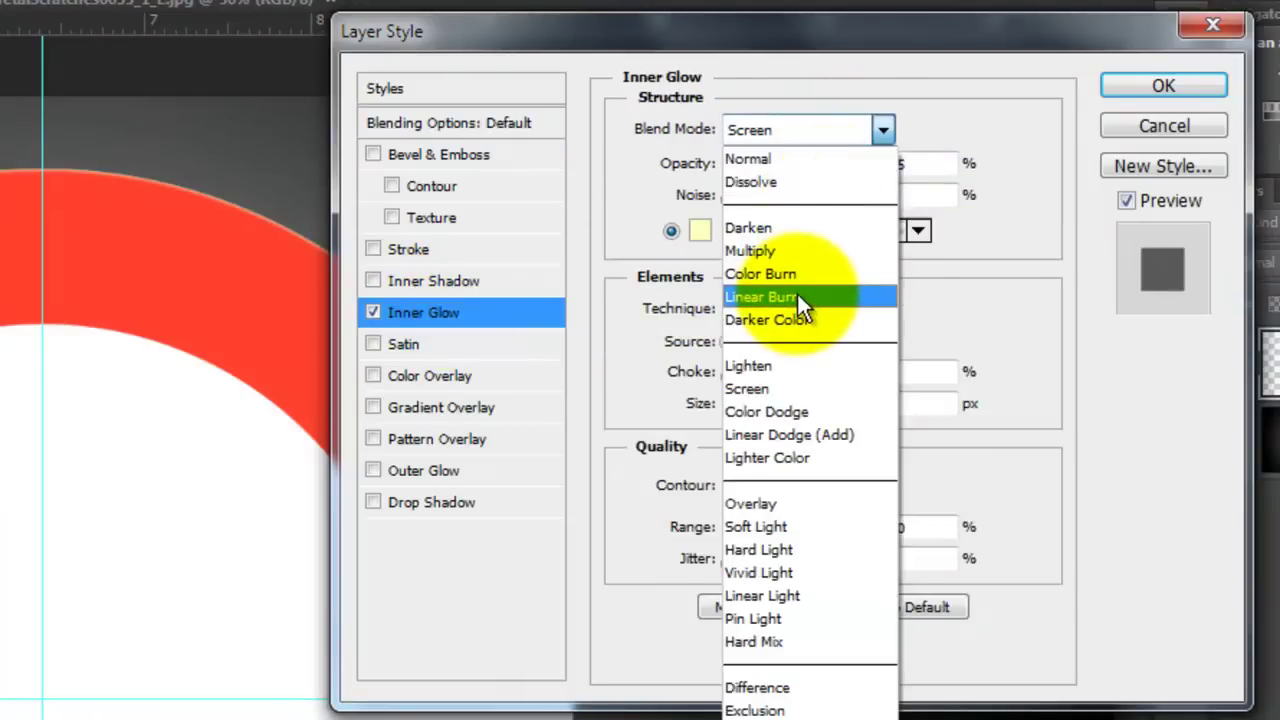
{"action": "left_click", "coordinate": [797, 291]}
{"action": "left_click", "coordinate": [697, 234]}
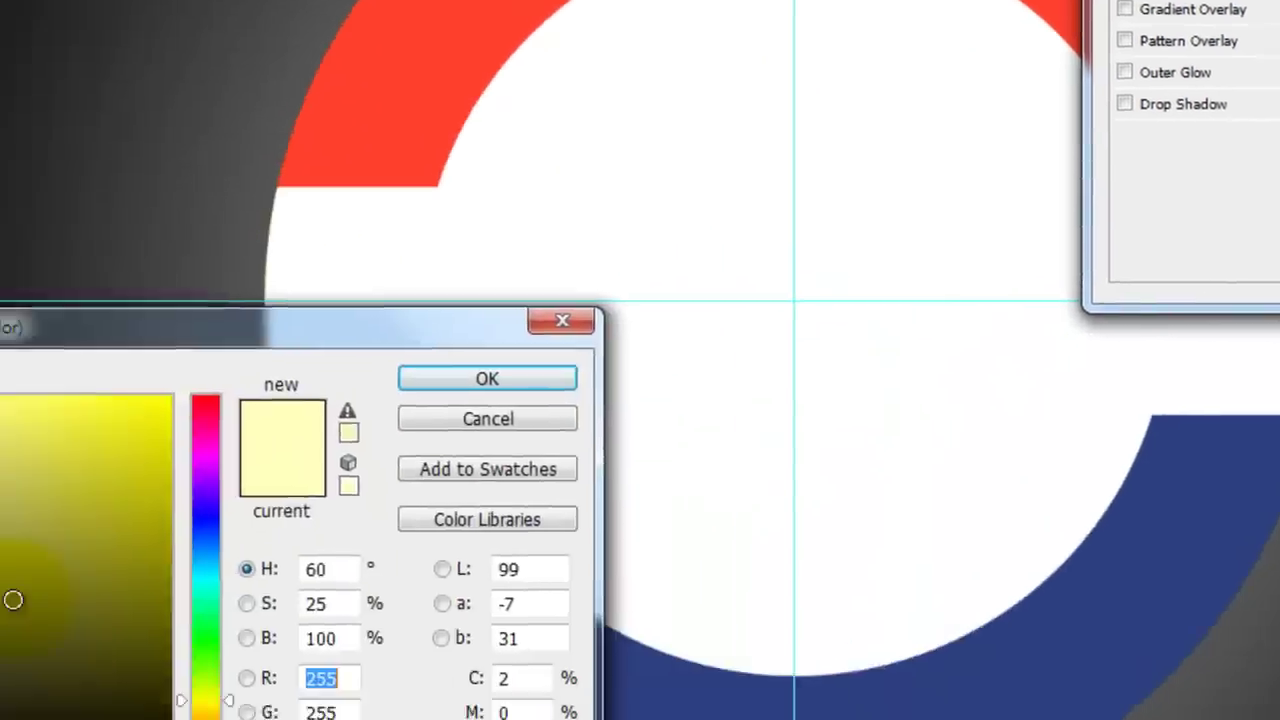
{"action": "left_click", "coordinate": [84, 612]}
{"action": "left_click", "coordinate": [760, 234]}
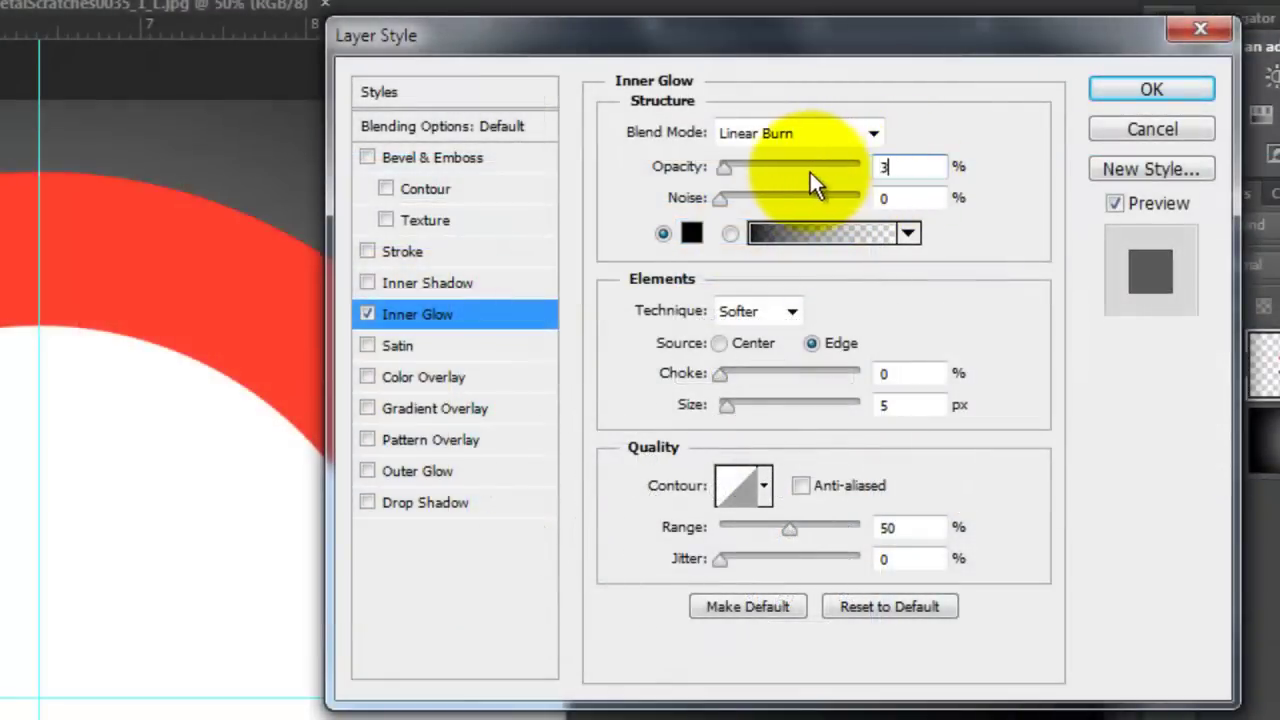
{"action": "type", "text": "6"}
{"action": "double_click", "coordinate": [885, 404]}
{"action": "type", "text": "3"}
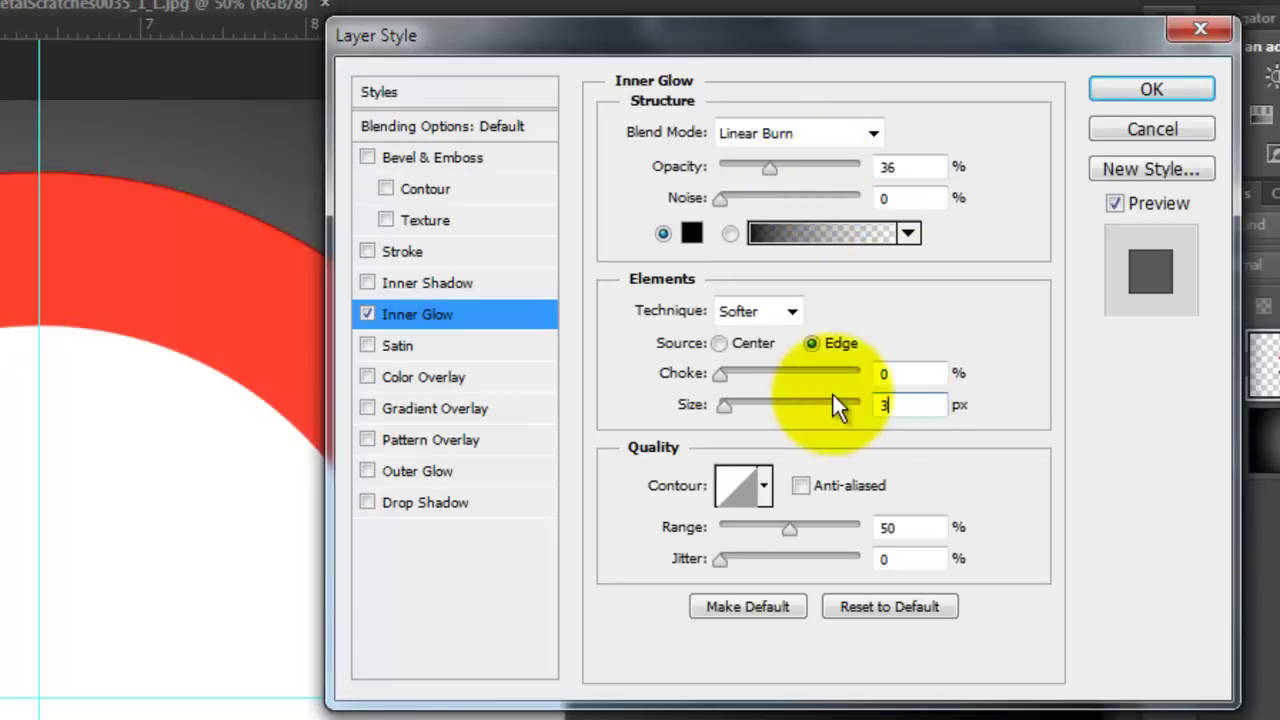
{"action": "type", "text": "5"}
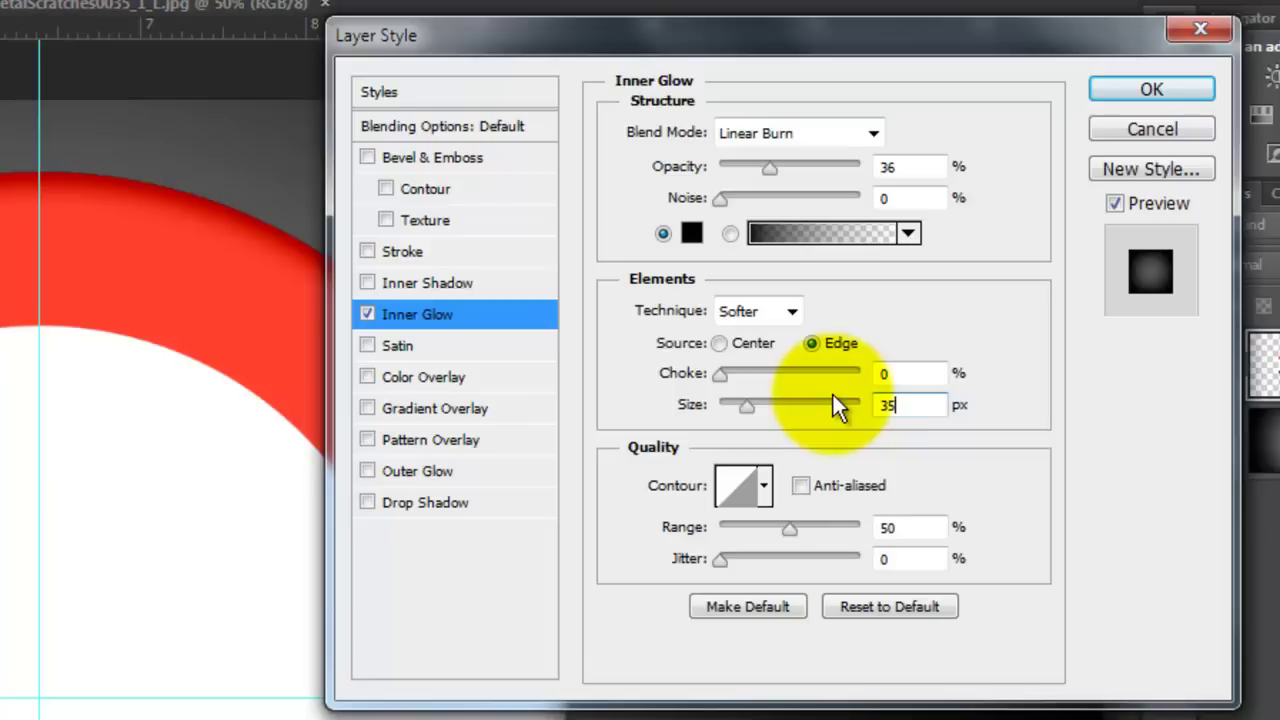
- Add a drop shadow with 29% opacity, distance 30 and size 29, and apply
{"action": "left_click", "coordinate": [432, 502]}
{"action": "double_click", "coordinate": [878, 168]}
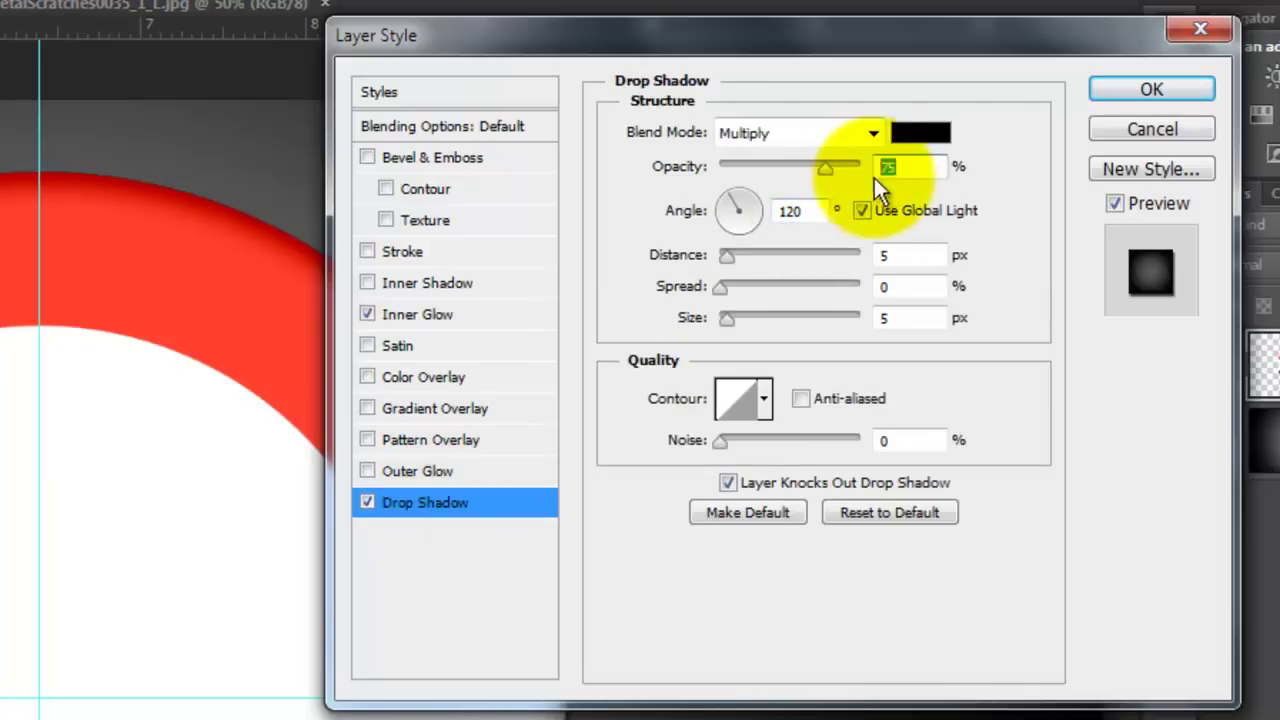
{"action": "type", "text": "29"}
{"action": "double_click", "coordinate": [885, 255]}
{"action": "type", "text": "30"}
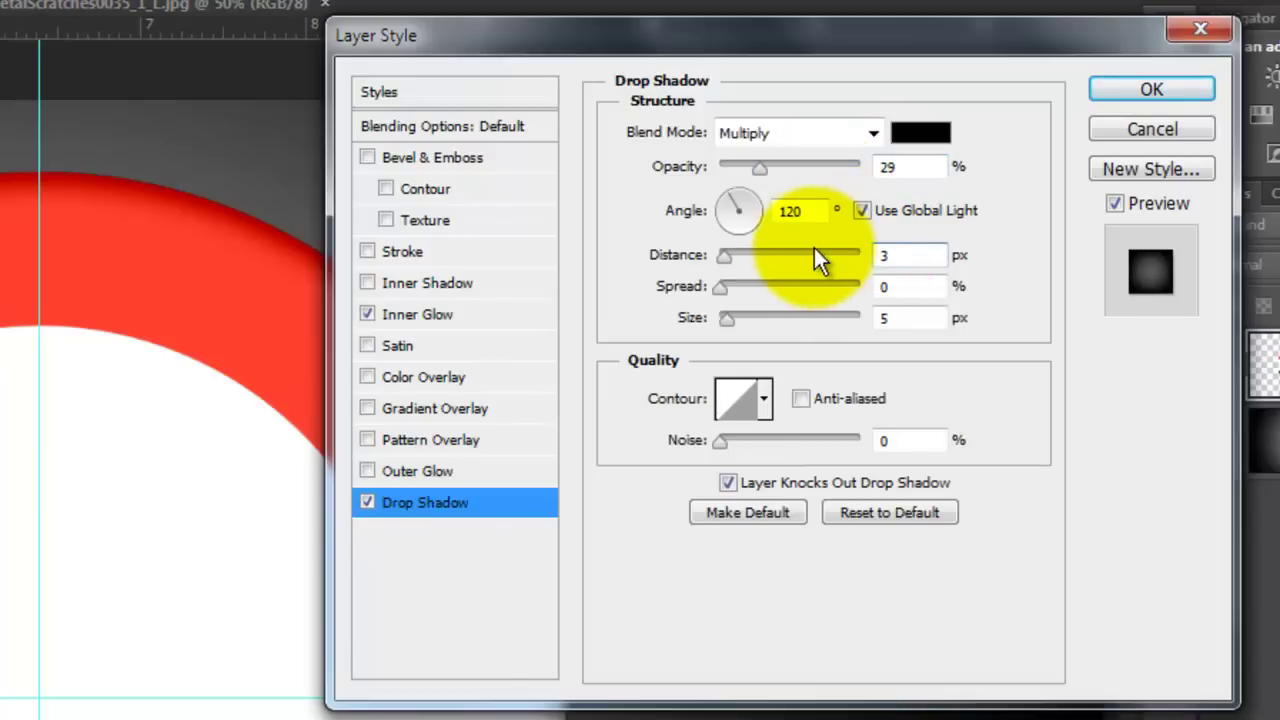
{"action": "double_click", "coordinate": [885, 318]}
{"action": "type", "text": "29"}
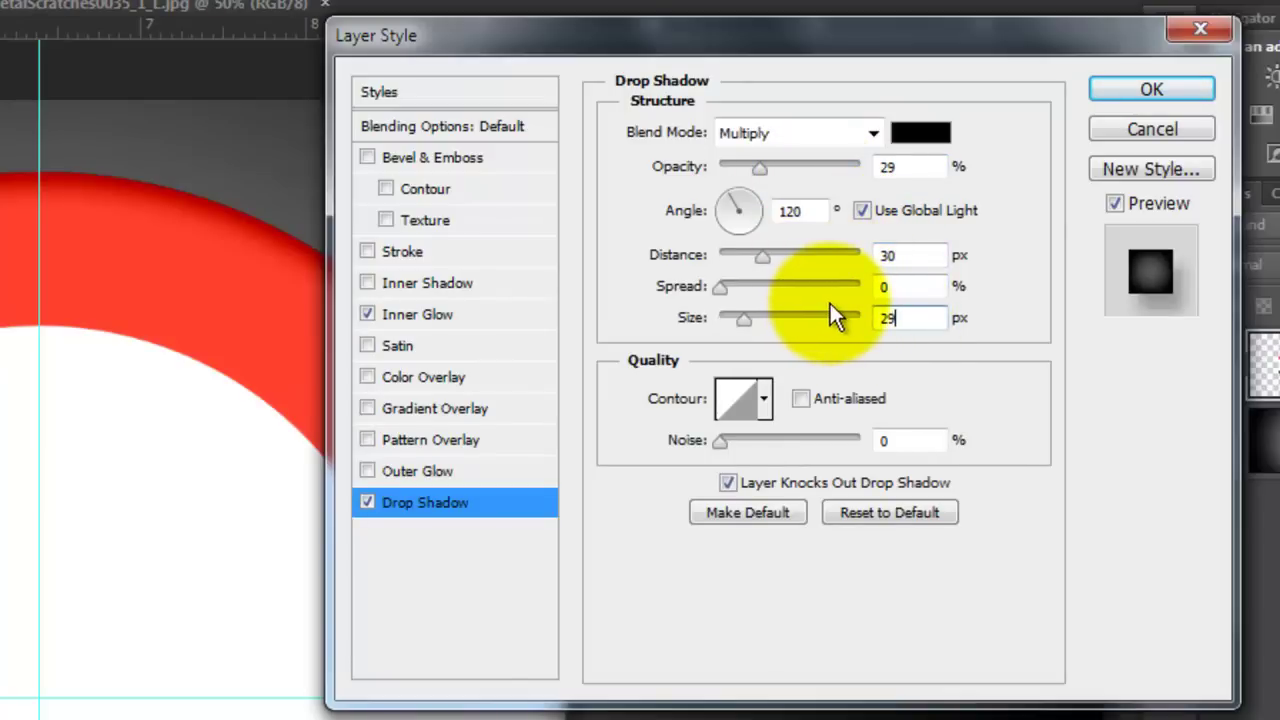
{"action": "left_click", "coordinate": [1134, 90]}
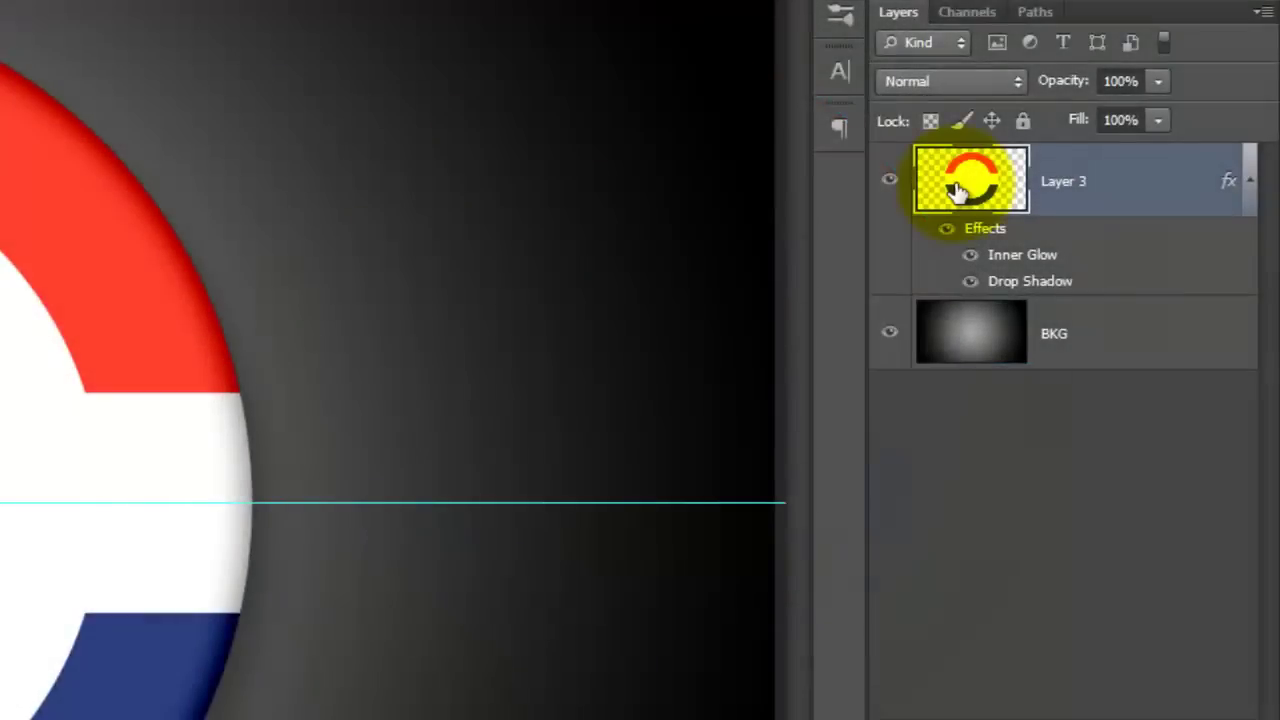
- Load the button's shape as a selection and shrink it slightly around the centre
{"action": "left_click", "coordinate": [968, 186], "text": "ctrl"}
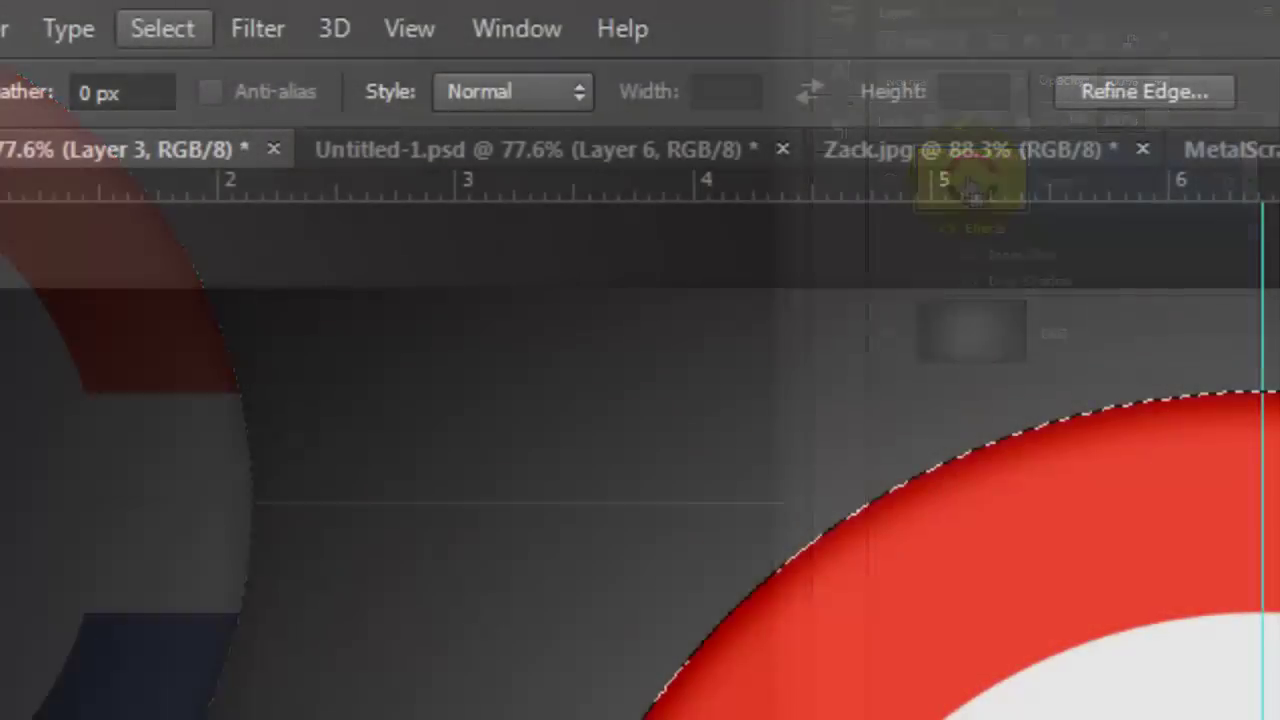
{"action": "left_click", "coordinate": [168, 32]}
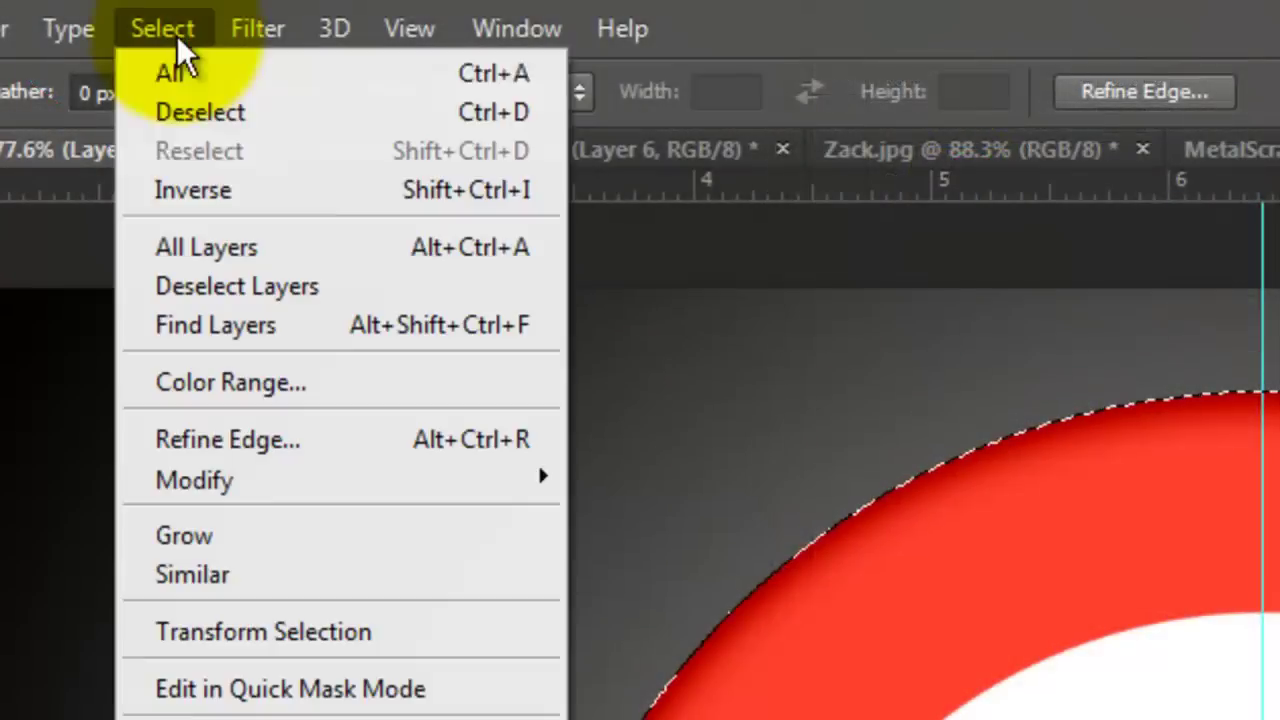
{"action": "left_click", "coordinate": [328, 634]}
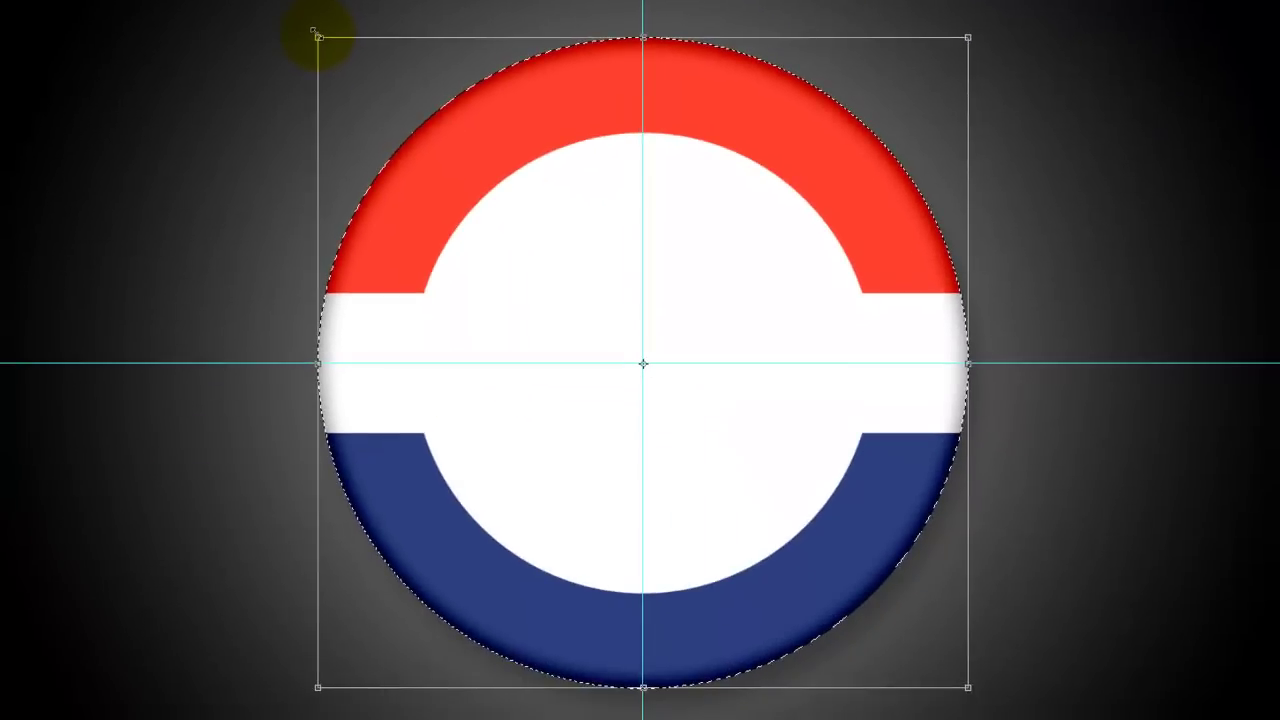
{"action": "left_click_drag", "start_coordinate": [315, 33], "coordinate": [324, 38]}
{"action": "key", "text": "Return"}
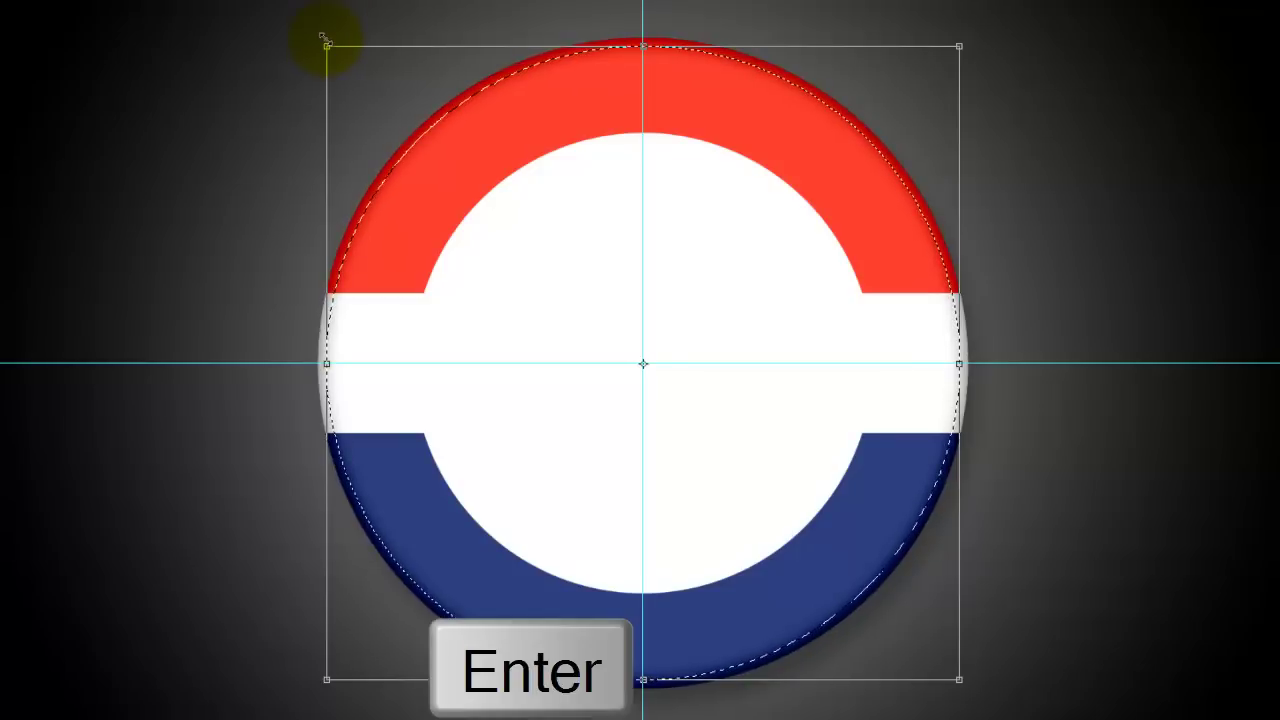
- In Quick Mask, offset an elliptical circle down-right and feather the selection by 8 px
{"action": "key", "text": "q"}
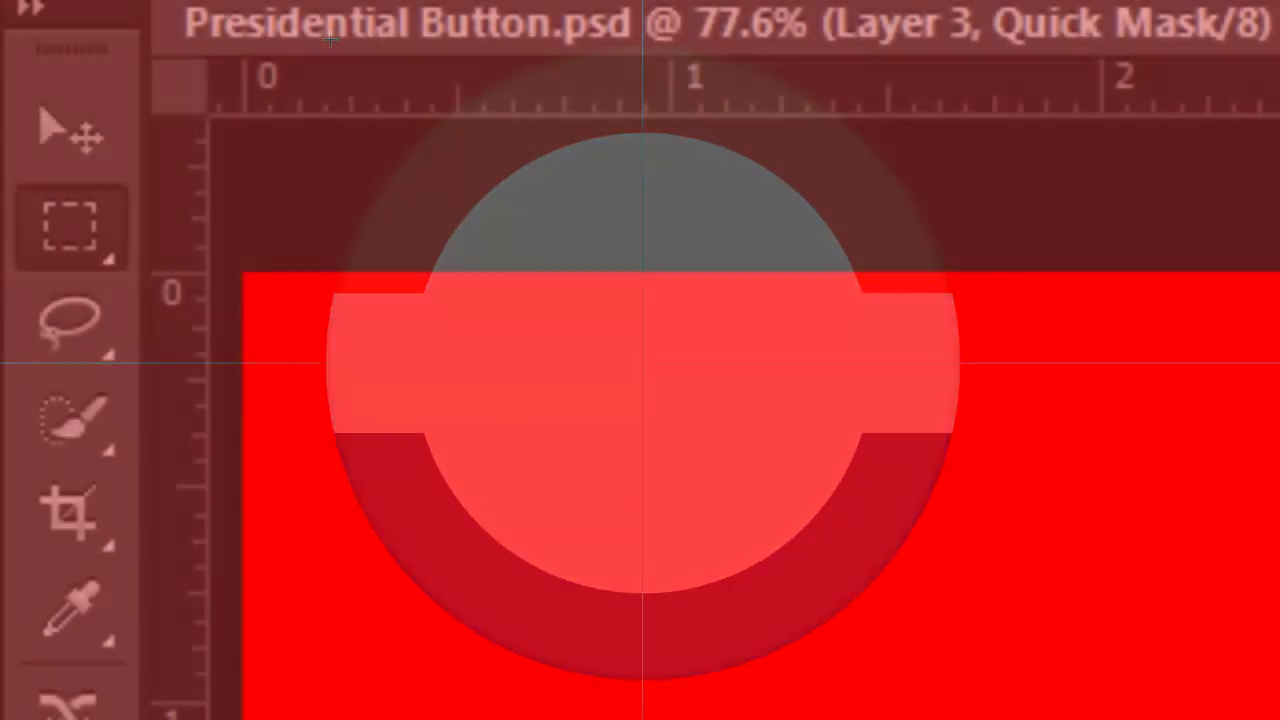
{"action": "left_click", "coordinate": [84, 228]}
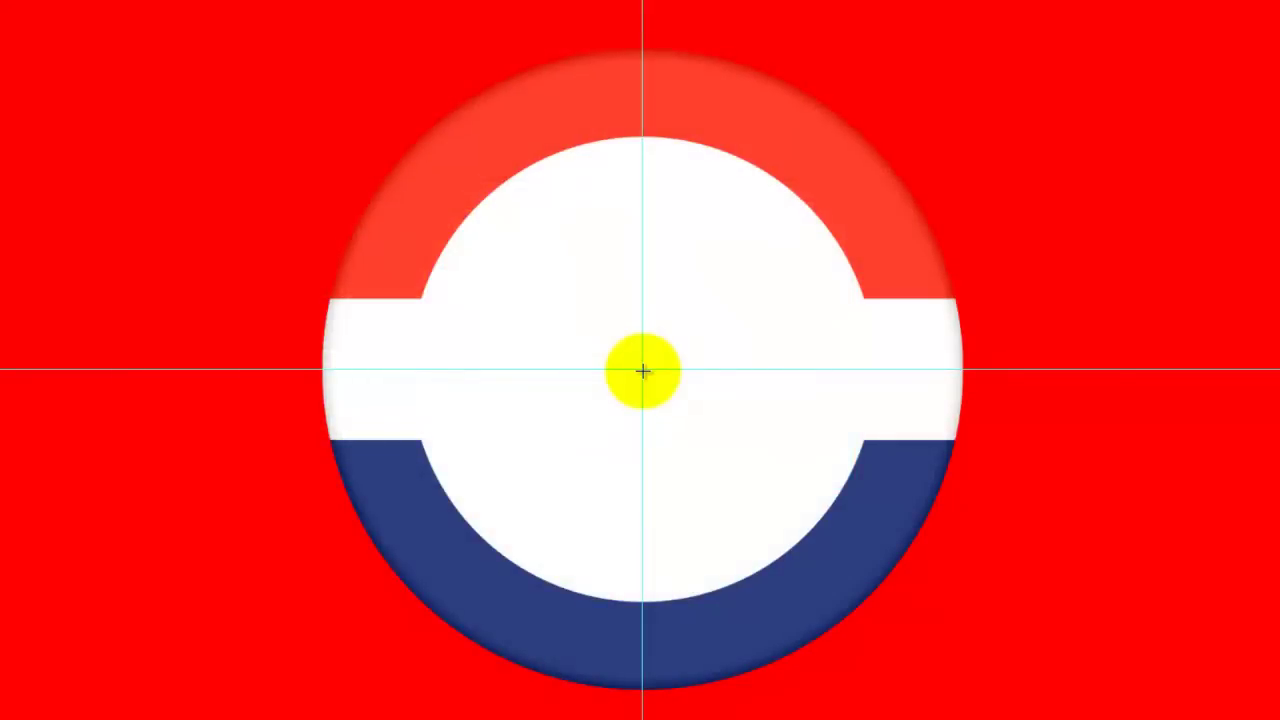
{"action": "left_click_drag", "start_coordinate": [642, 371], "coordinate": [976, 42]}
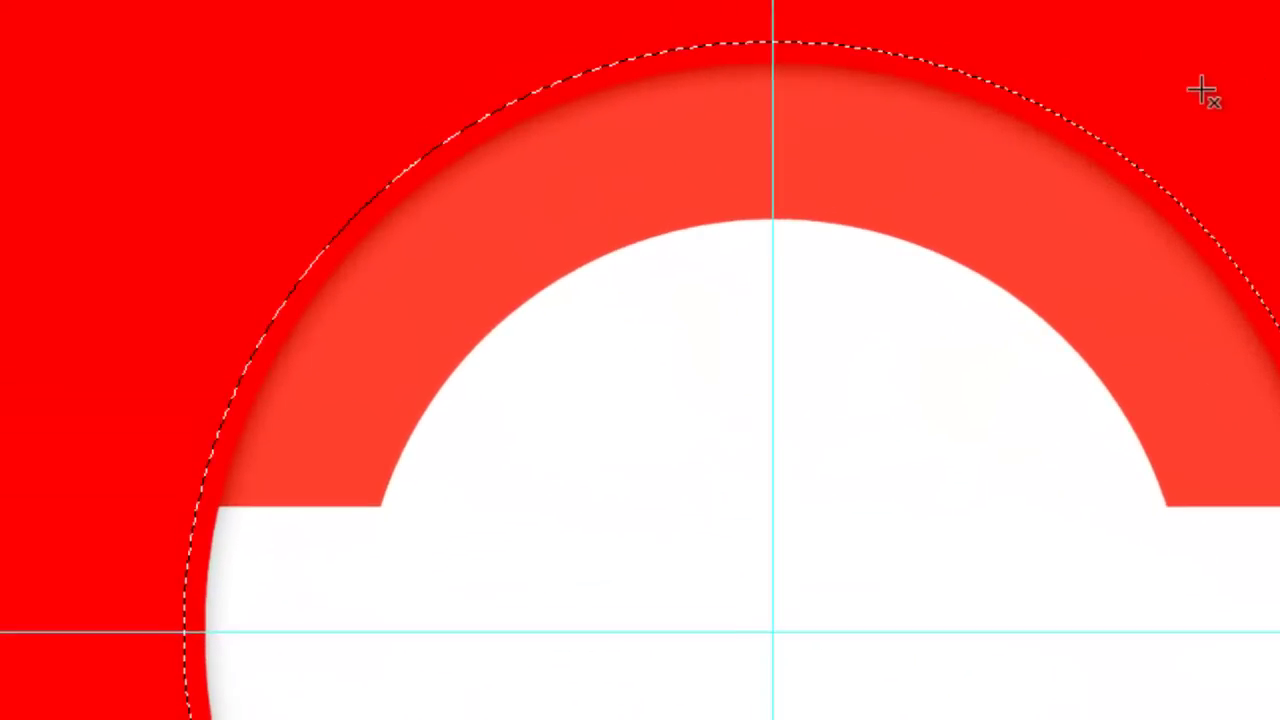
{"action": "left_click", "coordinate": [671, 376]}
{"action": "key", "text": "v"}
{"action": "left_click_drag", "start_coordinate": [671, 373], "coordinate": [705, 406]}
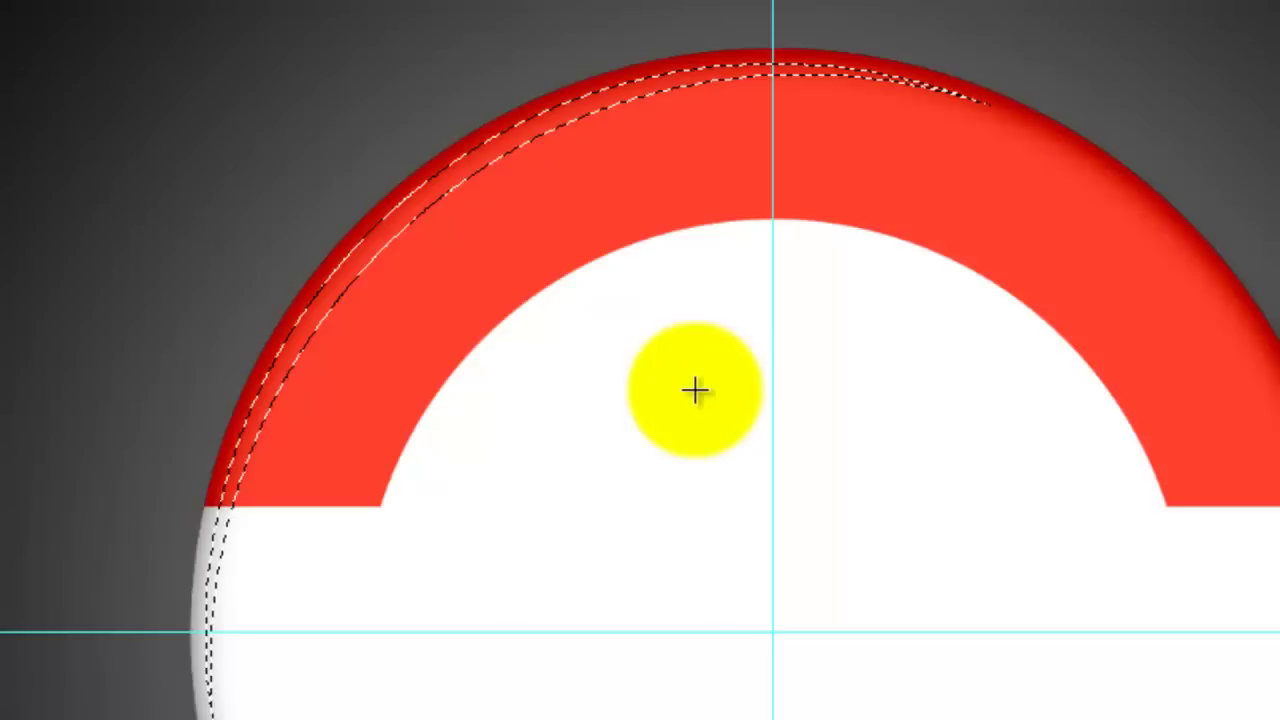
{"action": "left_click", "coordinate": [563, 30]}
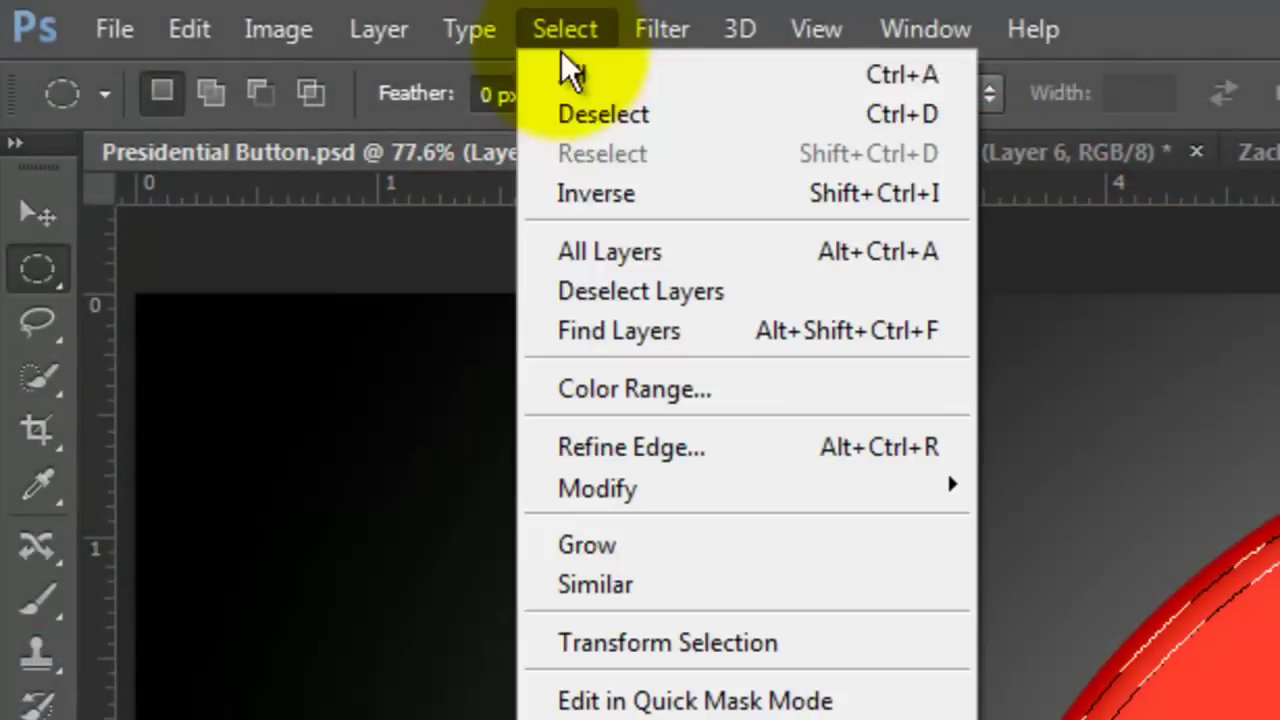
{"action": "mouse_move", "coordinate": [598, 485]}
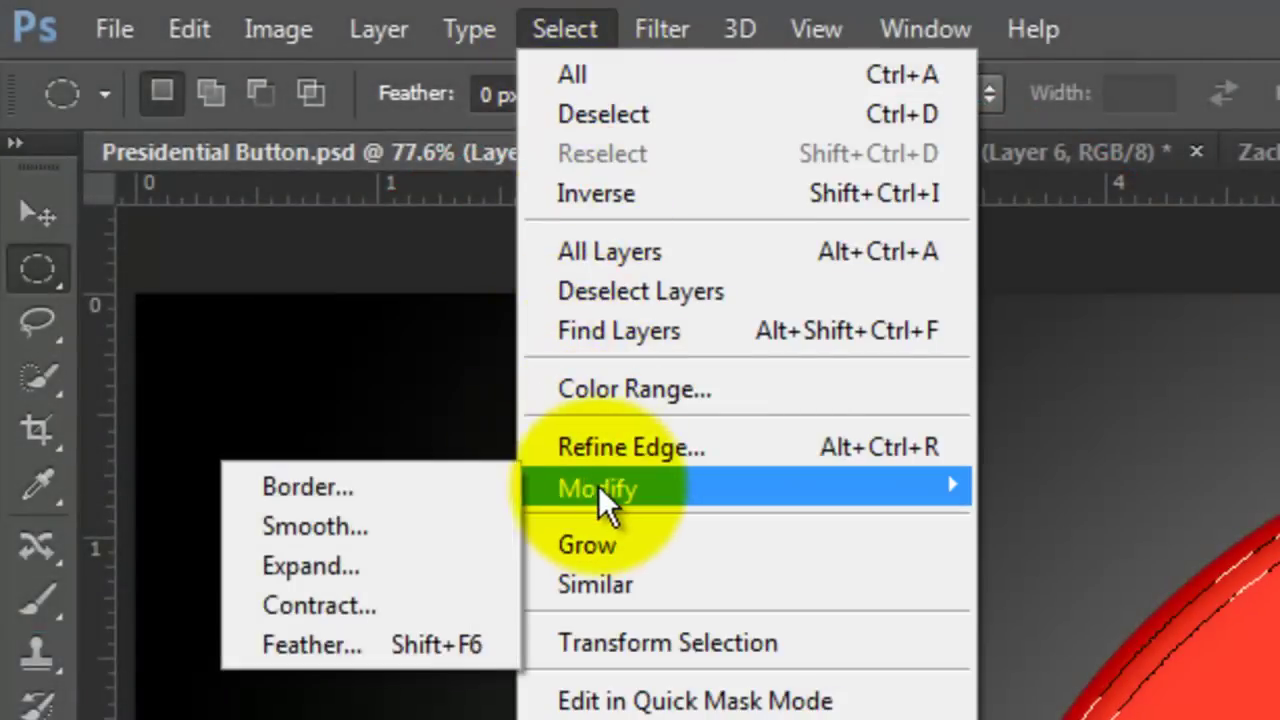
{"action": "left_click", "coordinate": [315, 645]}
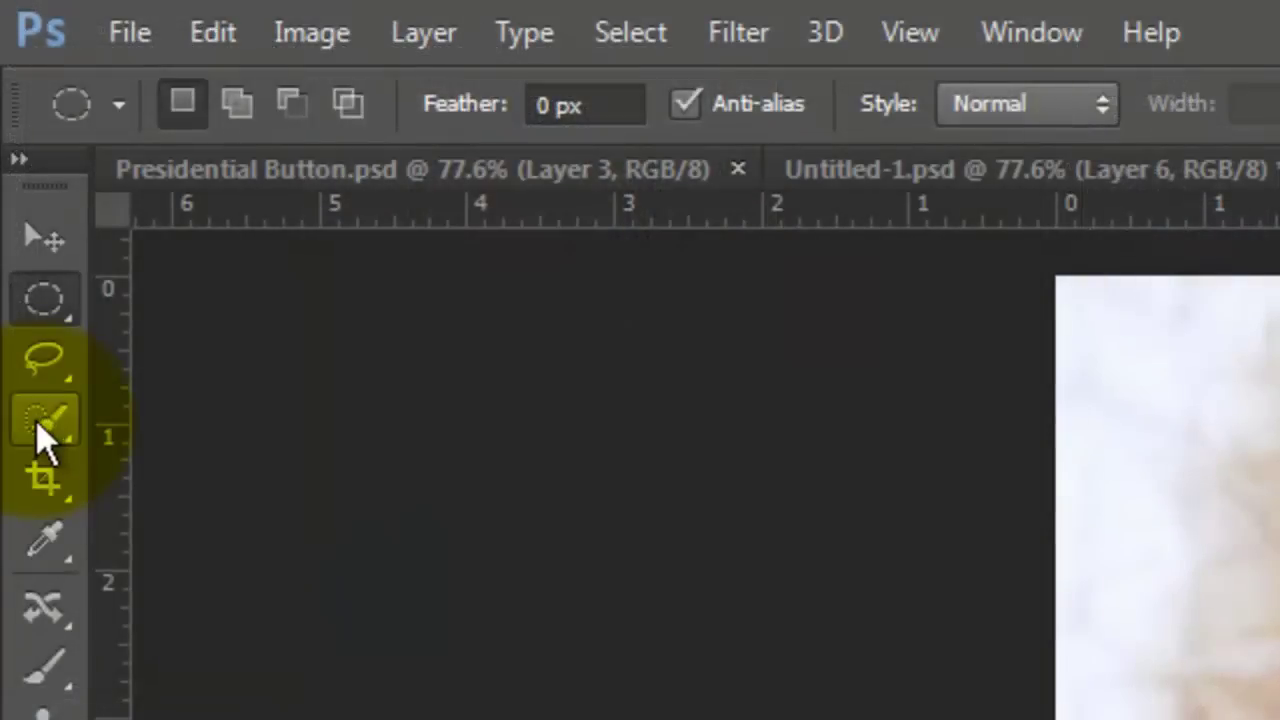
- Quick-select the man in Zack.jpg, subtracting background, and drag him toward the button document
{"action": "left_click", "coordinate": [13, 121]}
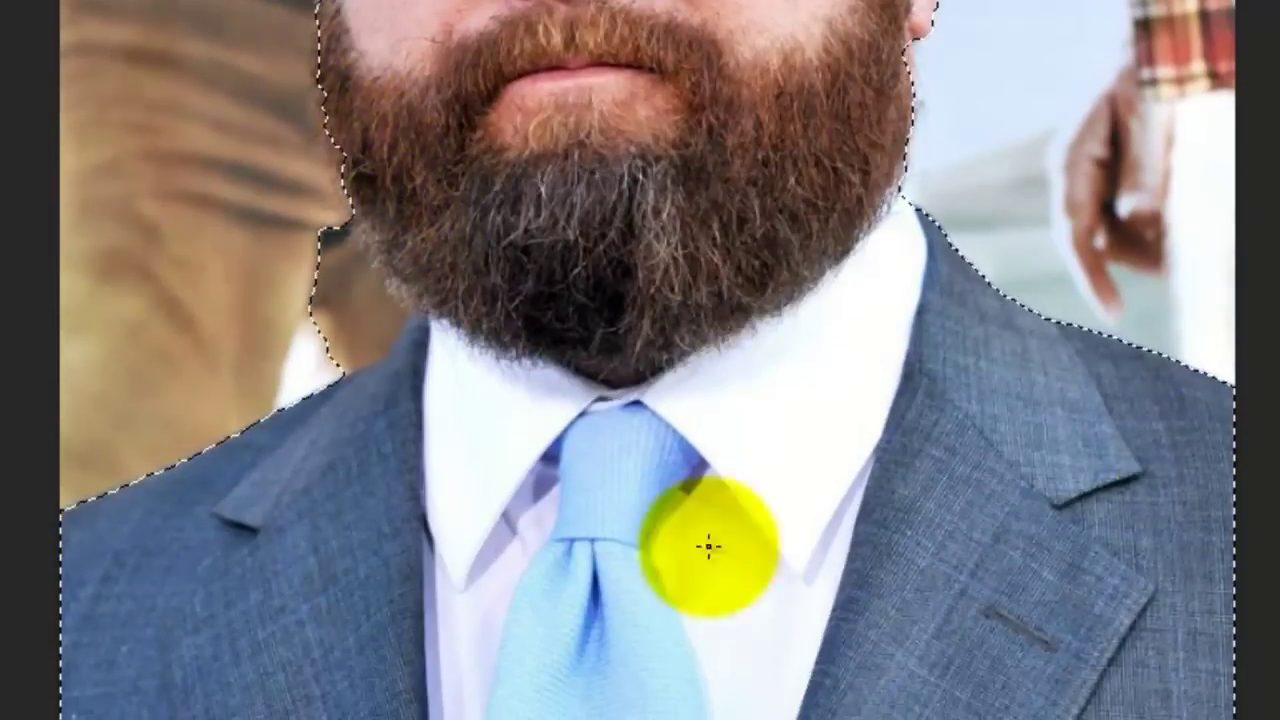
{"action": "key", "text": "alt"}
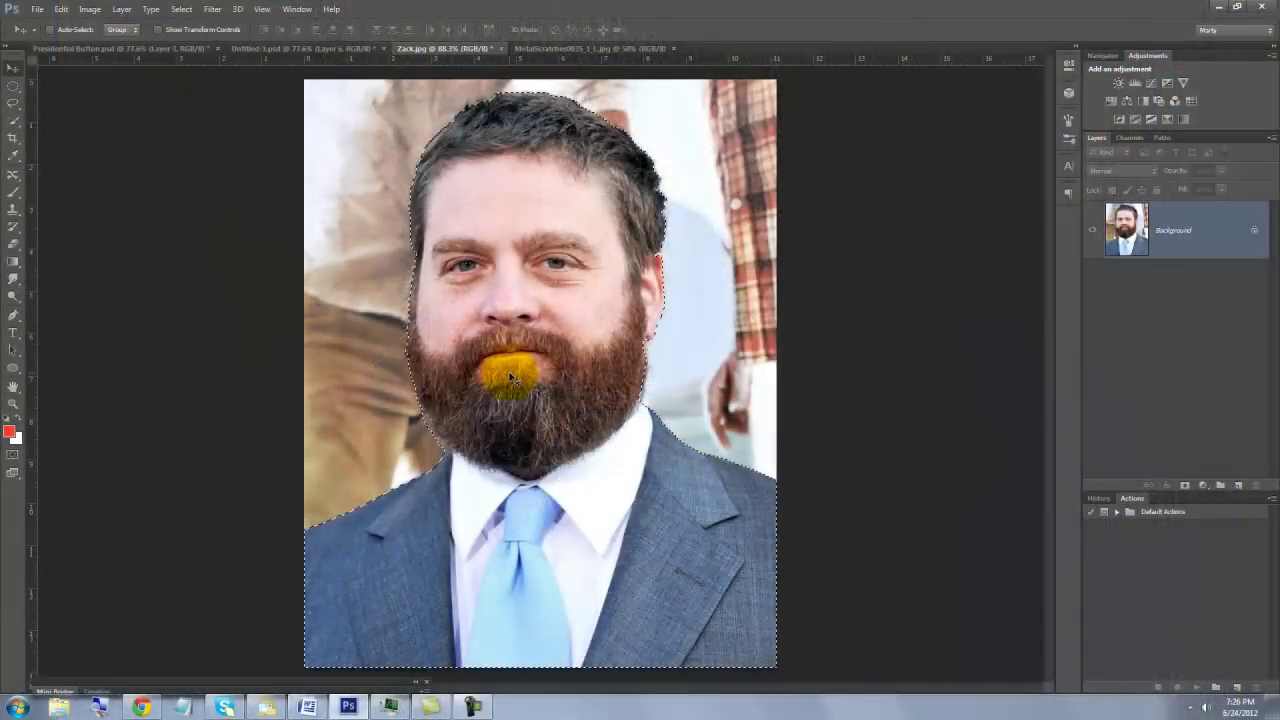
{"action": "key", "text": "v"}
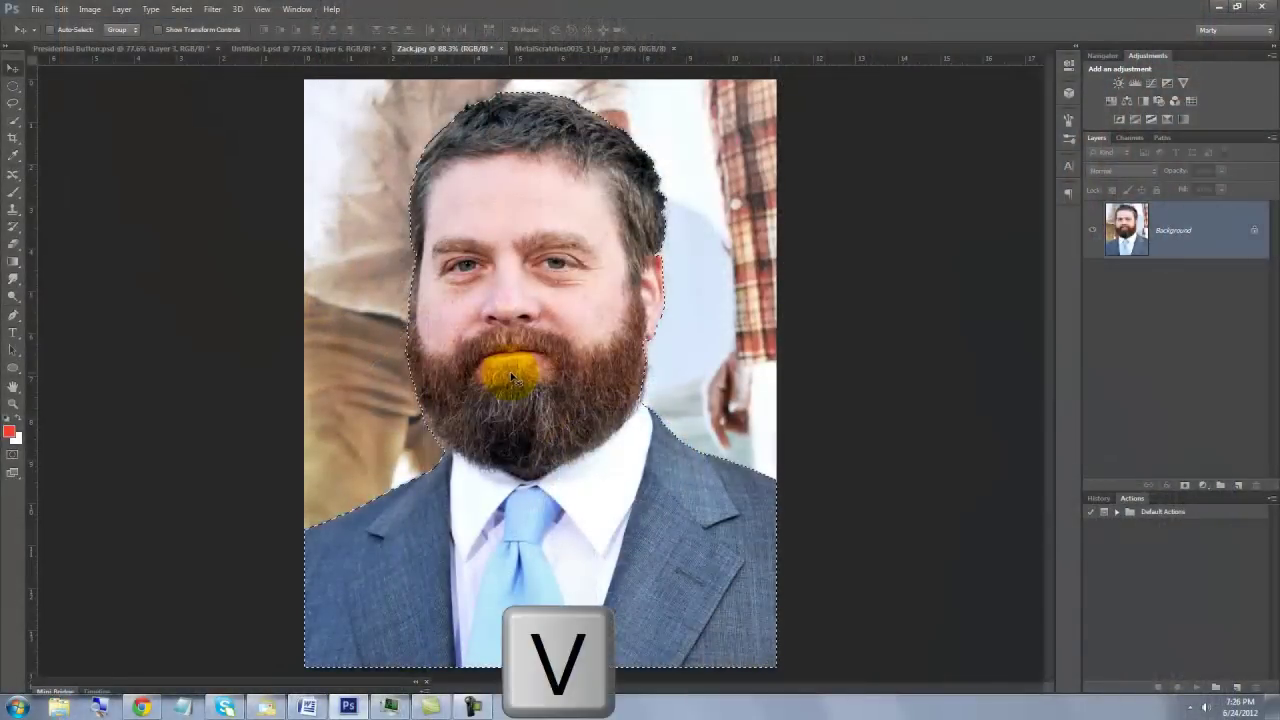
{"action": "left_click_drag", "start_coordinate": [510, 377], "coordinate": [152, 85]}
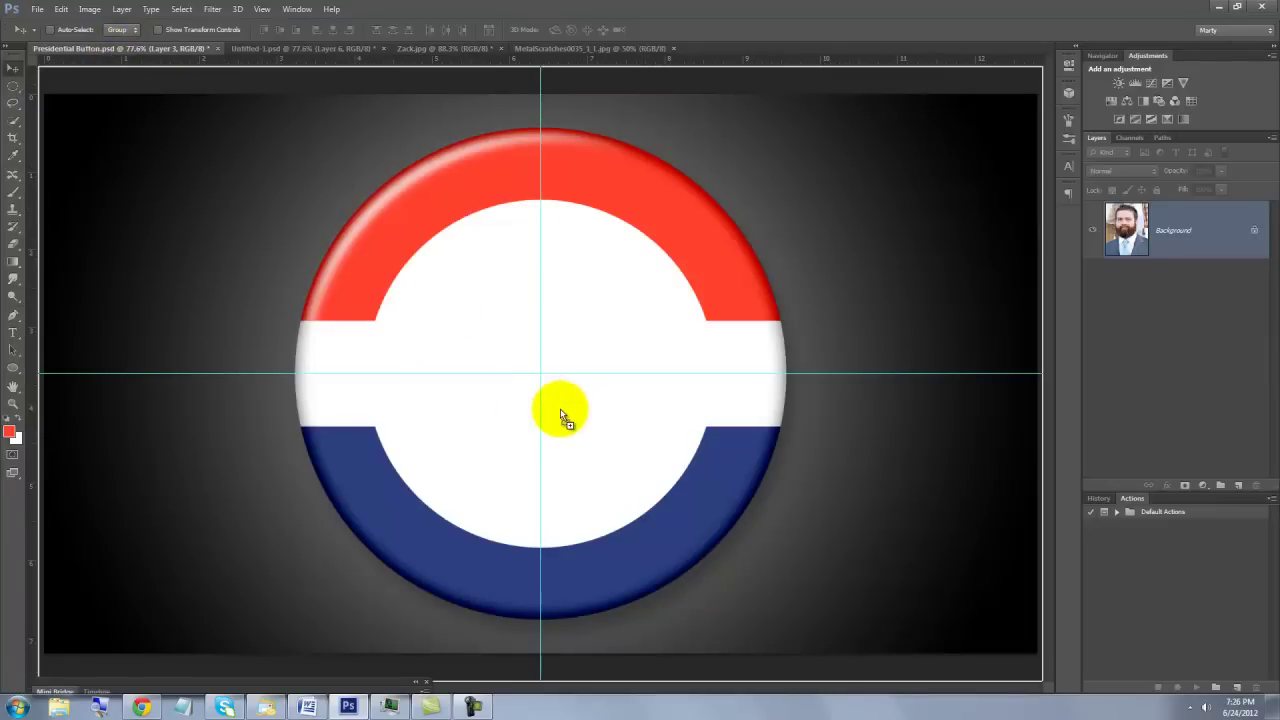
- Drop the man in as a new layer and mask it to the button's inner white disc, unlinked
{"action": "left_click_drag", "start_coordinate": [560, 408], "coordinate": [560, 408]}
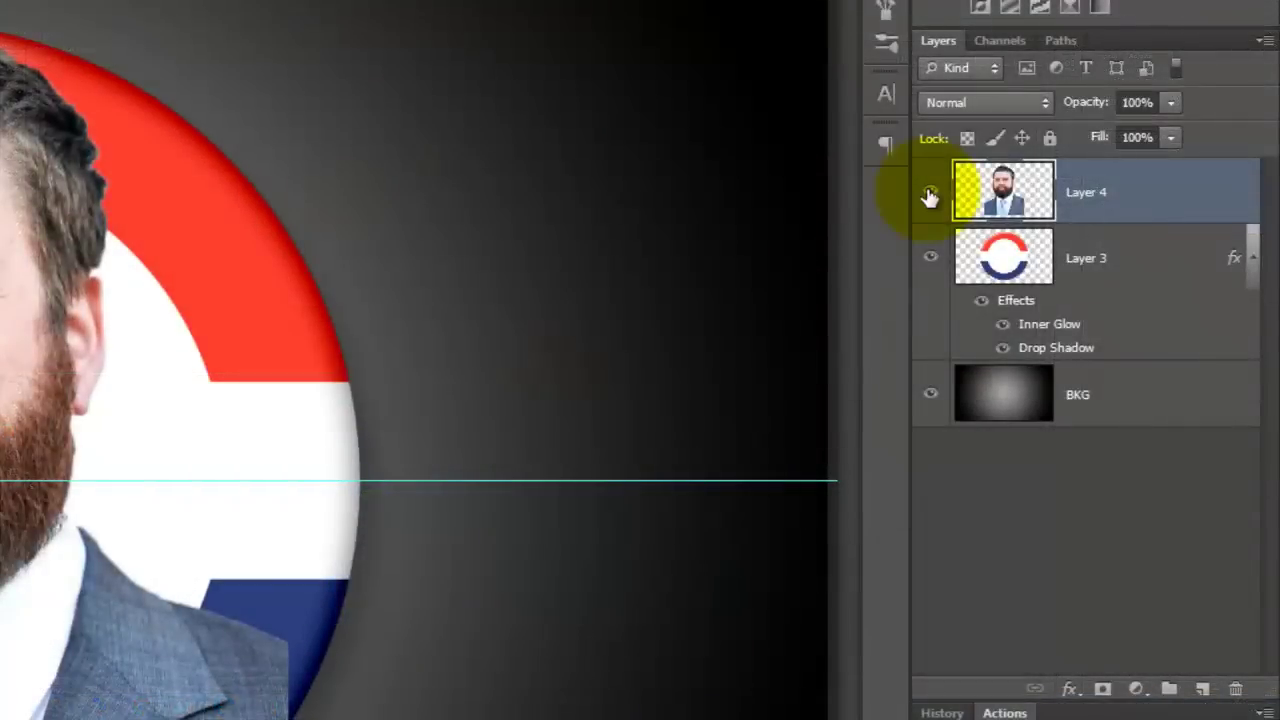
{"action": "left_click", "coordinate": [929, 196]}
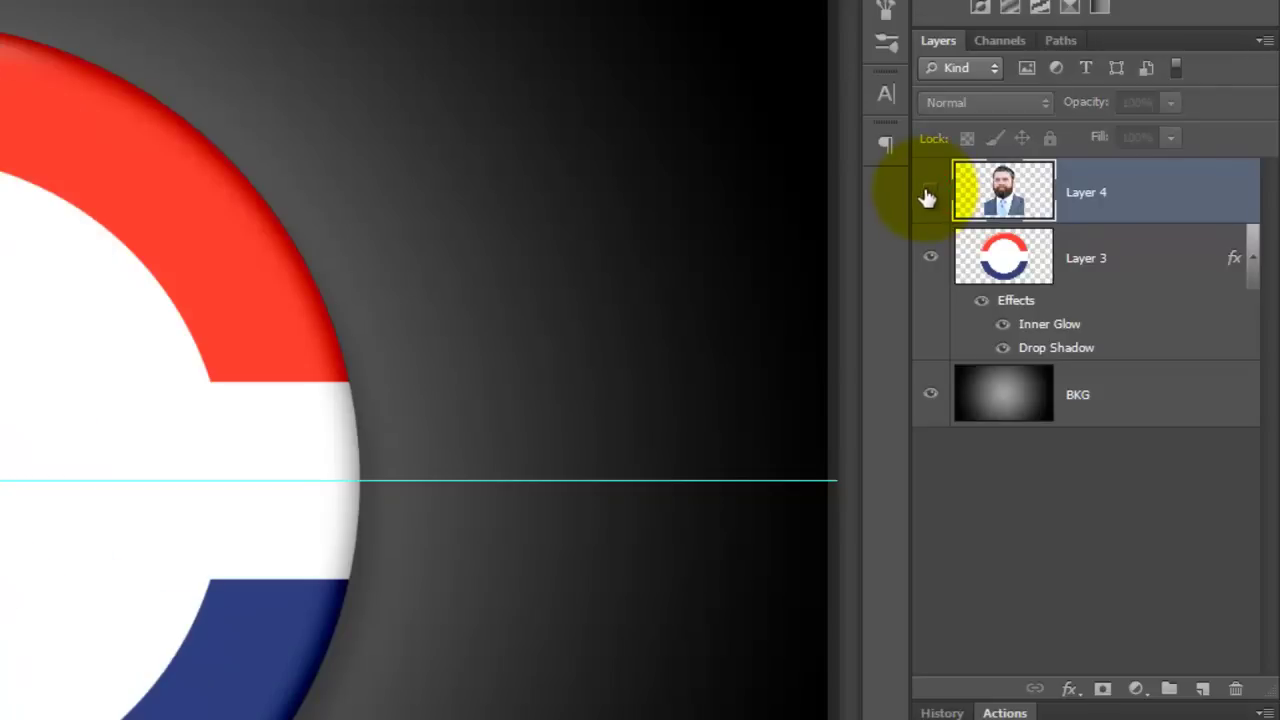
{"action": "key", "text": "ctrl"}
{"action": "left_click", "coordinate": [998, 266], "text": "ctrl"}
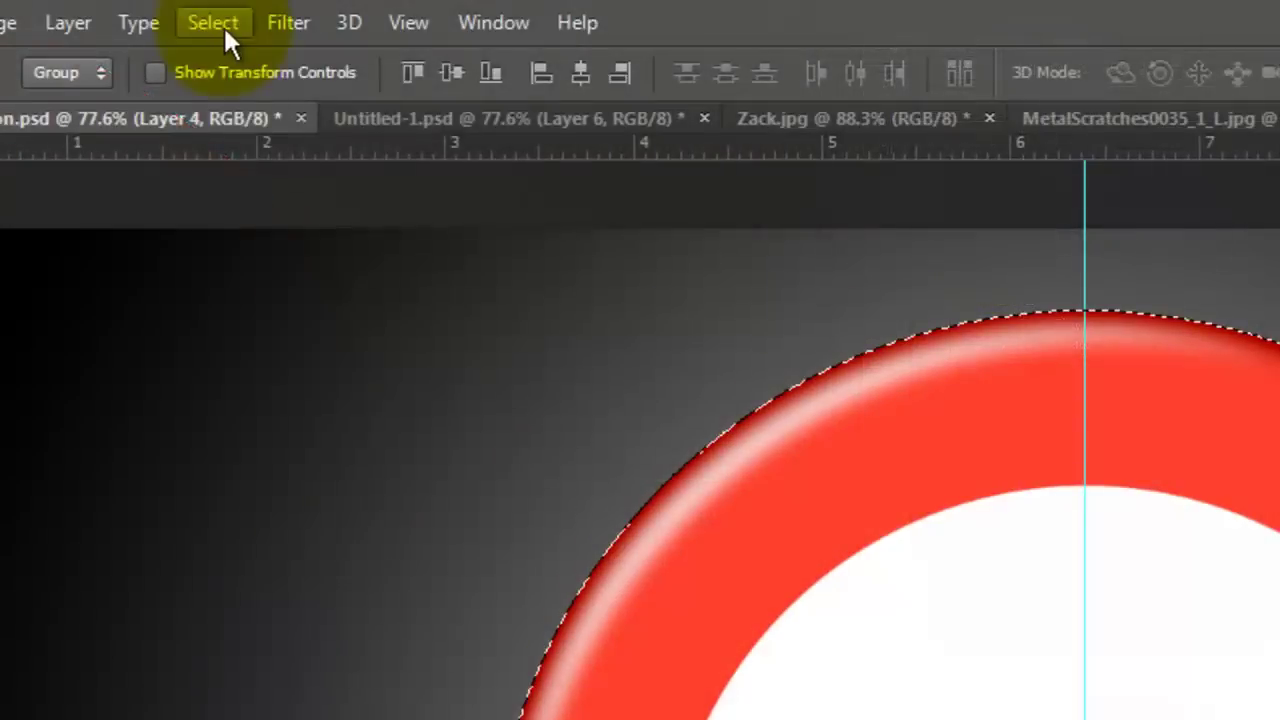
{"action": "left_click", "coordinate": [218, 24]}
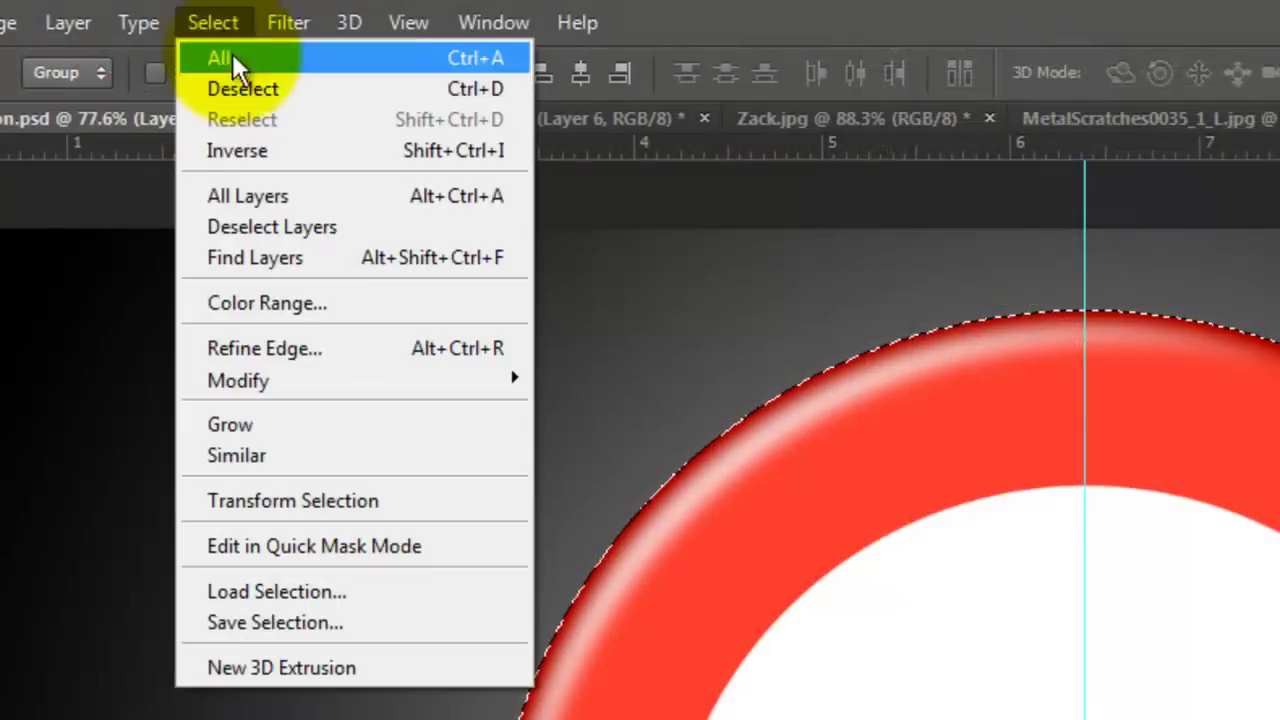
{"action": "left_click", "coordinate": [314, 498]}
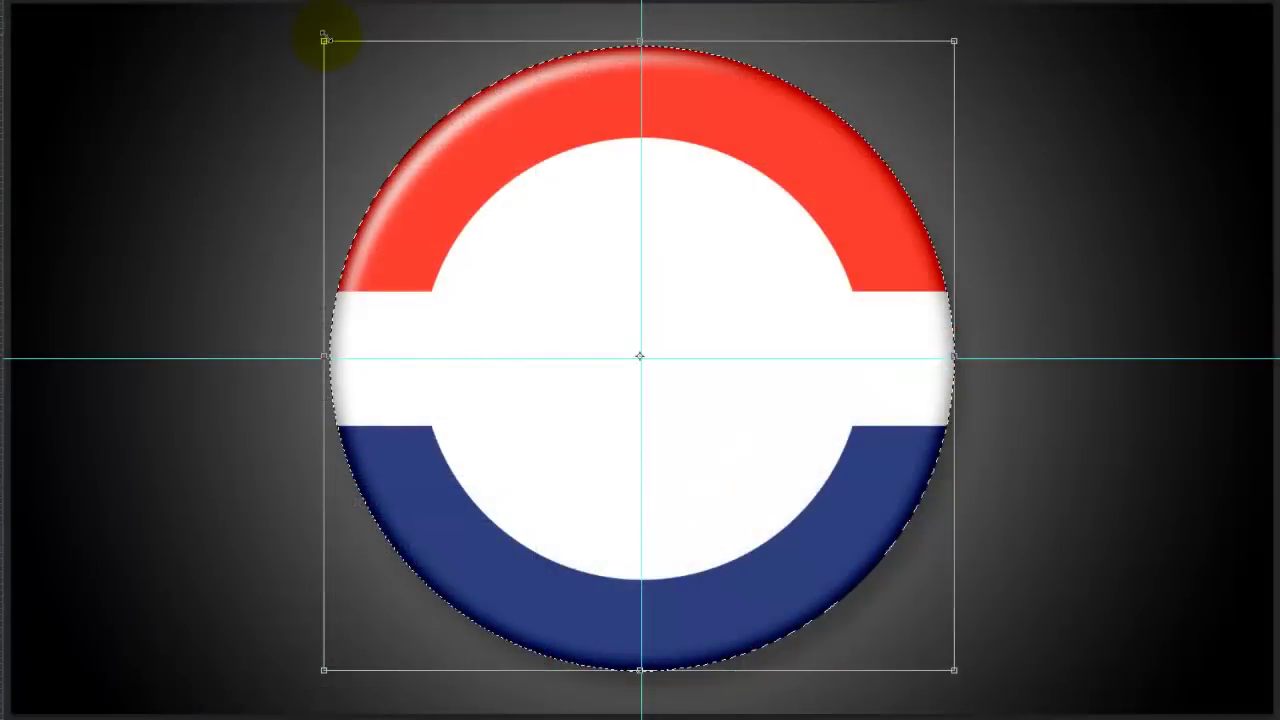
{"action": "left_click_drag", "start_coordinate": [324, 40], "coordinate": [429, 147]}
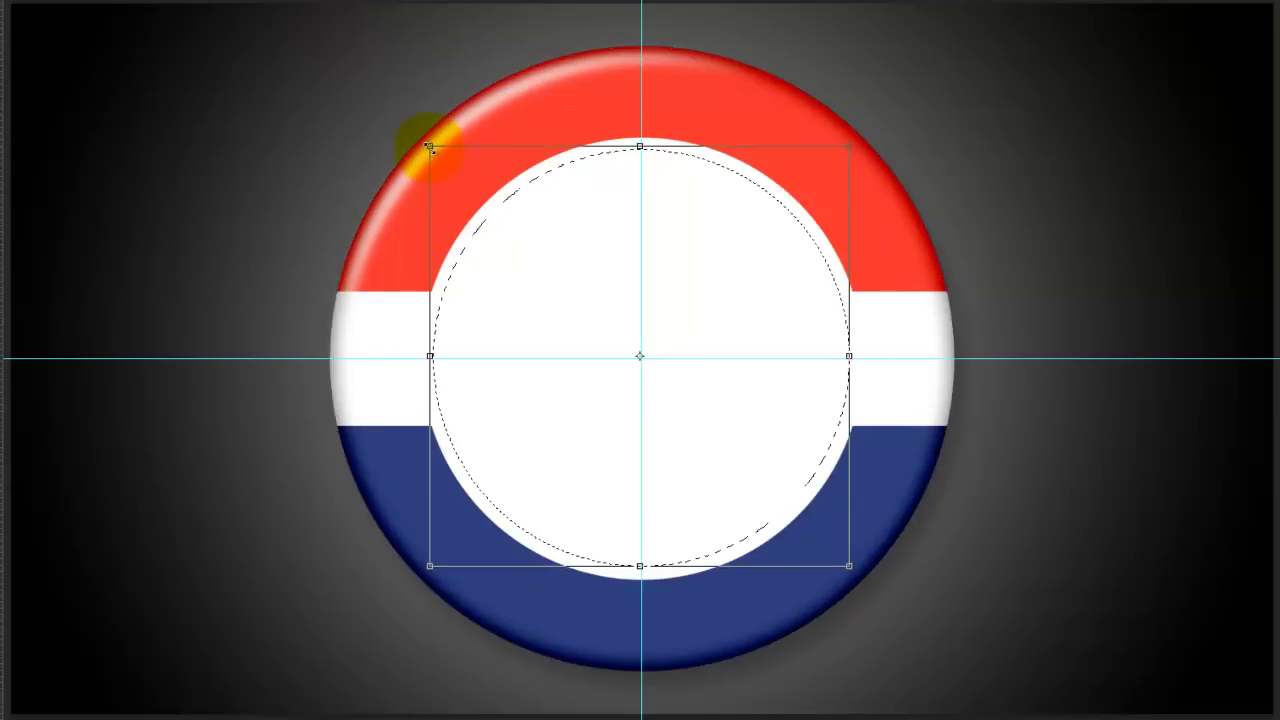
{"action": "key", "text": "Return"}
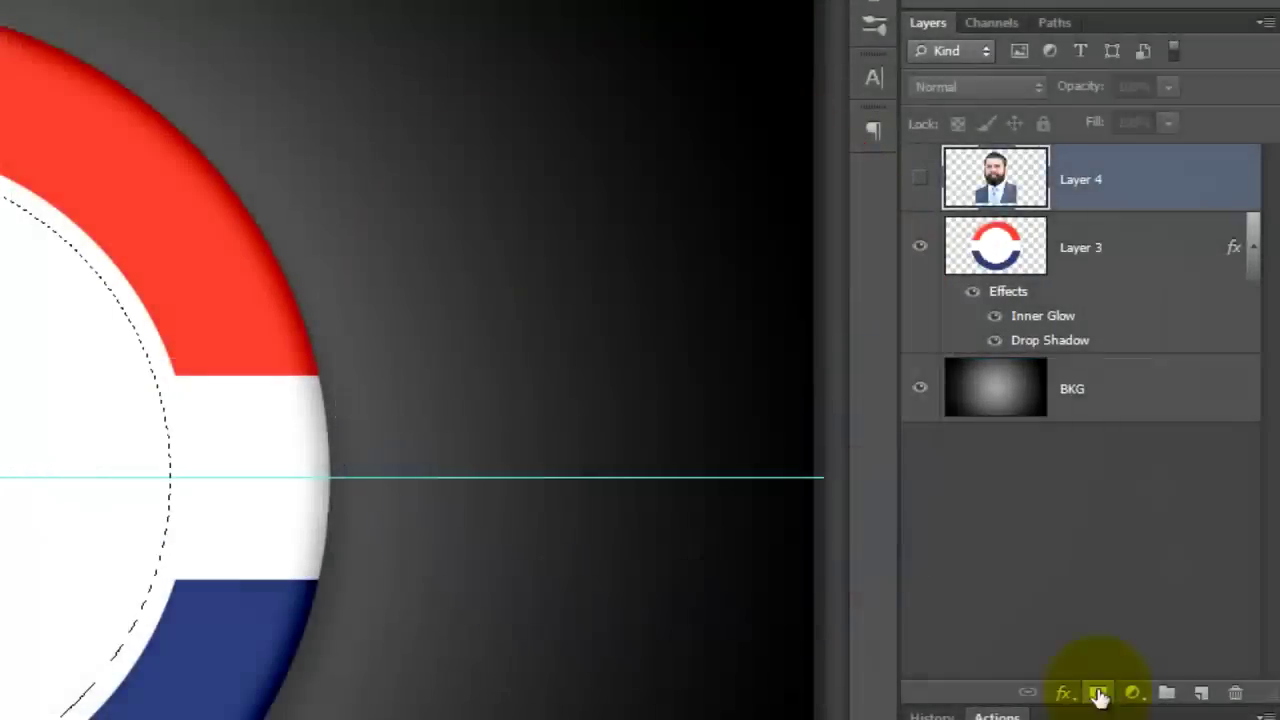
{"action": "left_click", "coordinate": [1098, 693]}
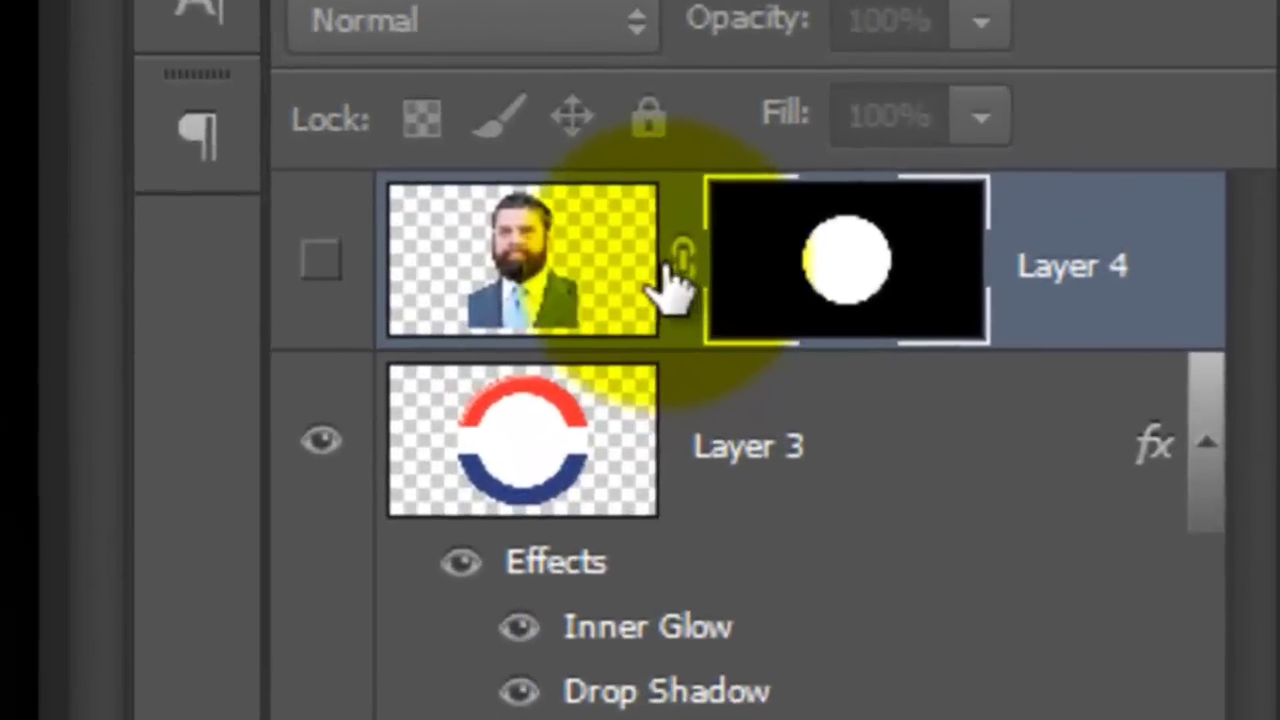
{"action": "left_click", "coordinate": [1056, 178]}
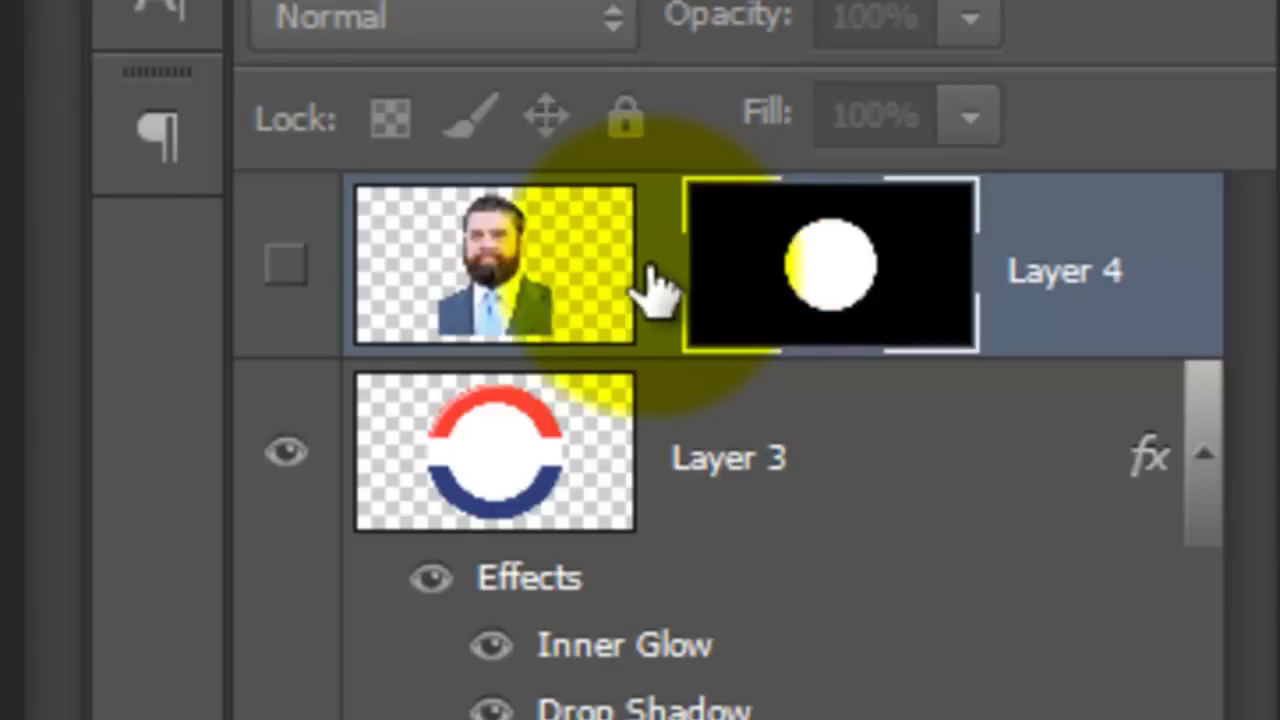
- Show the portrait again and scale the image down to about 89%
{"action": "left_click", "coordinate": [290, 266]}
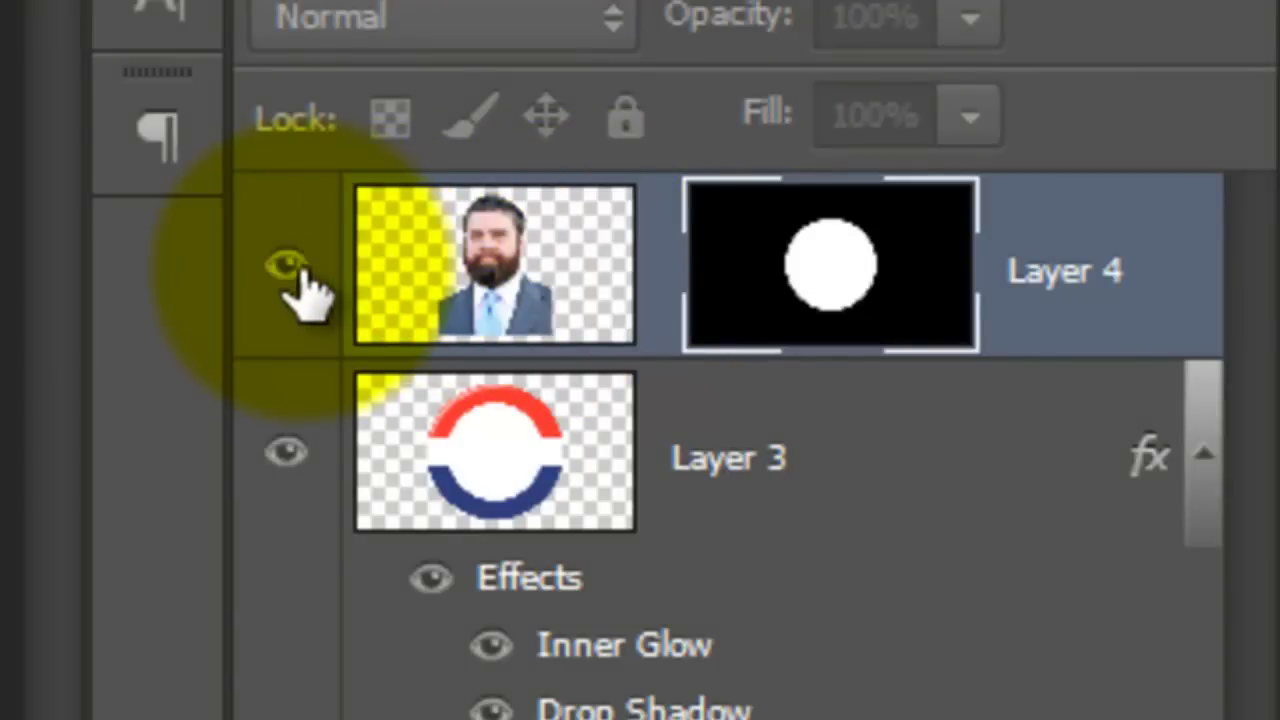
{"action": "left_click", "coordinate": [462, 277]}
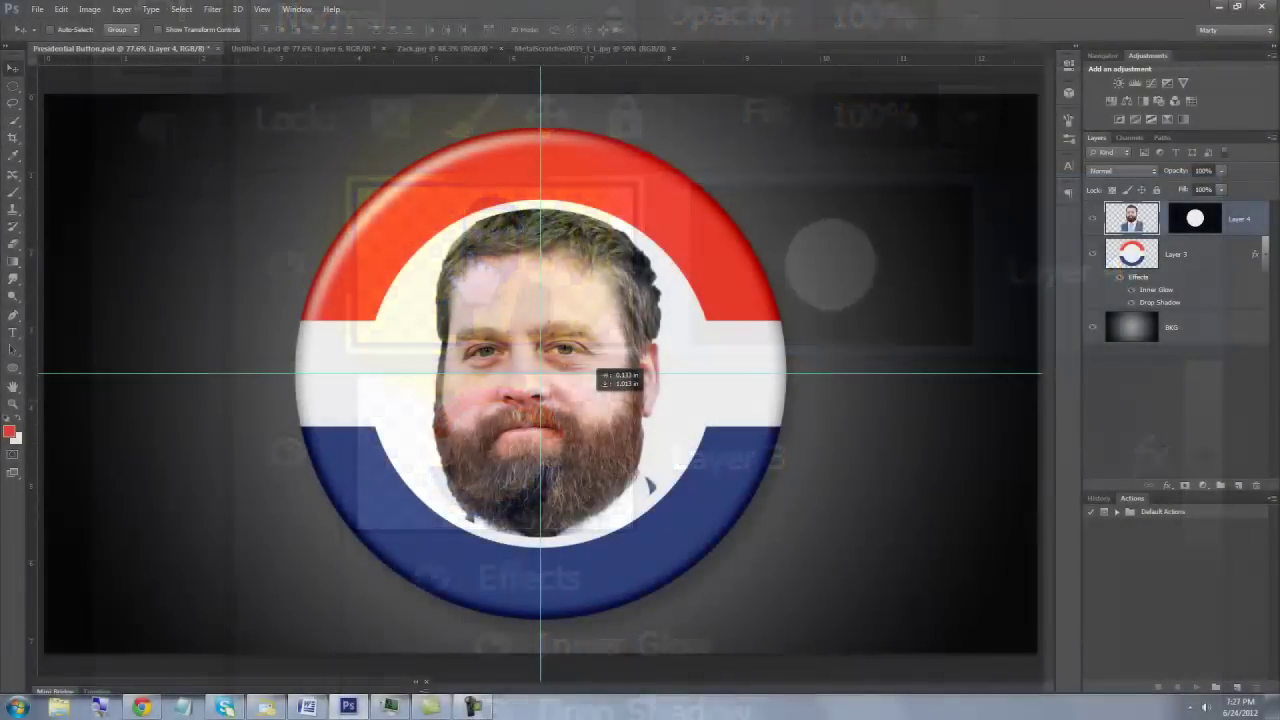
{"action": "key", "text": "ctrl+t"}
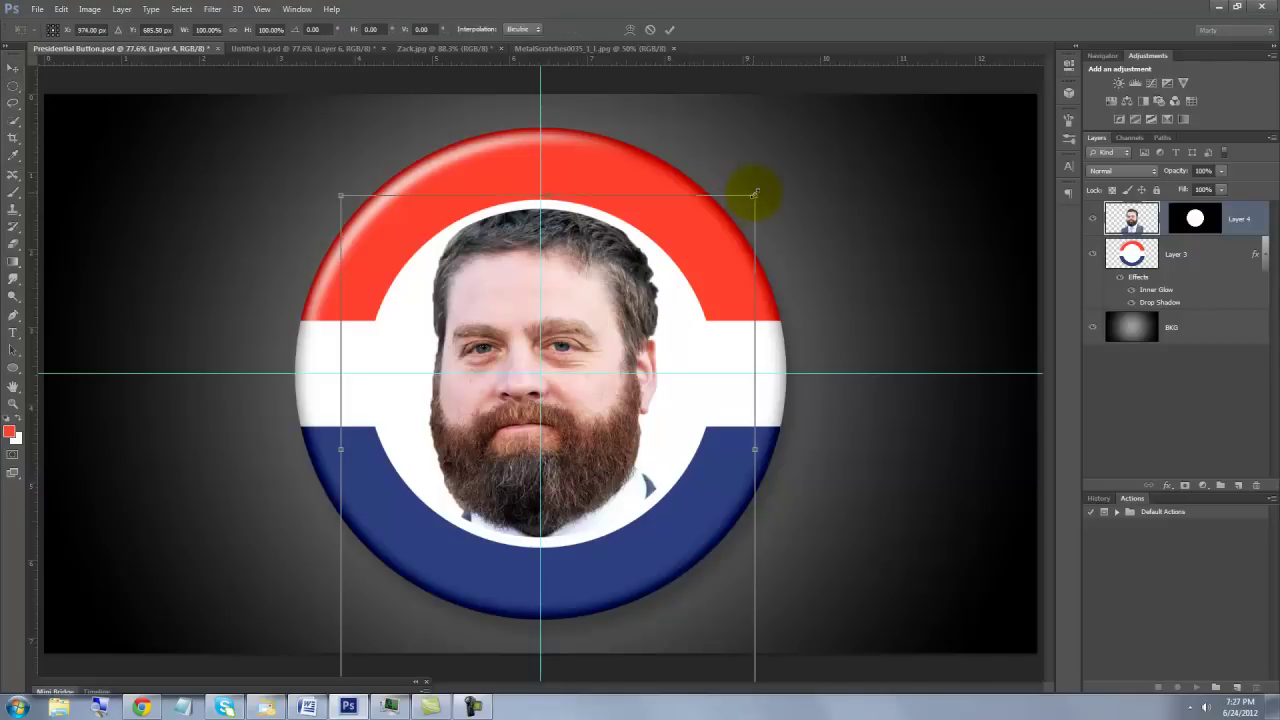
{"action": "mouse_move", "coordinate": [754, 193]}
{"action": "left_mouse_down"}
{"action": "mouse_move", "coordinate": [609, 294]}
{"action": "mouse_move", "coordinate": [634, 251]}
{"action": "mouse_move", "coordinate": [735, 203]}
{"action": "left_mouse_up"}
{"action": "double_click", "coordinate": [628, 258]}
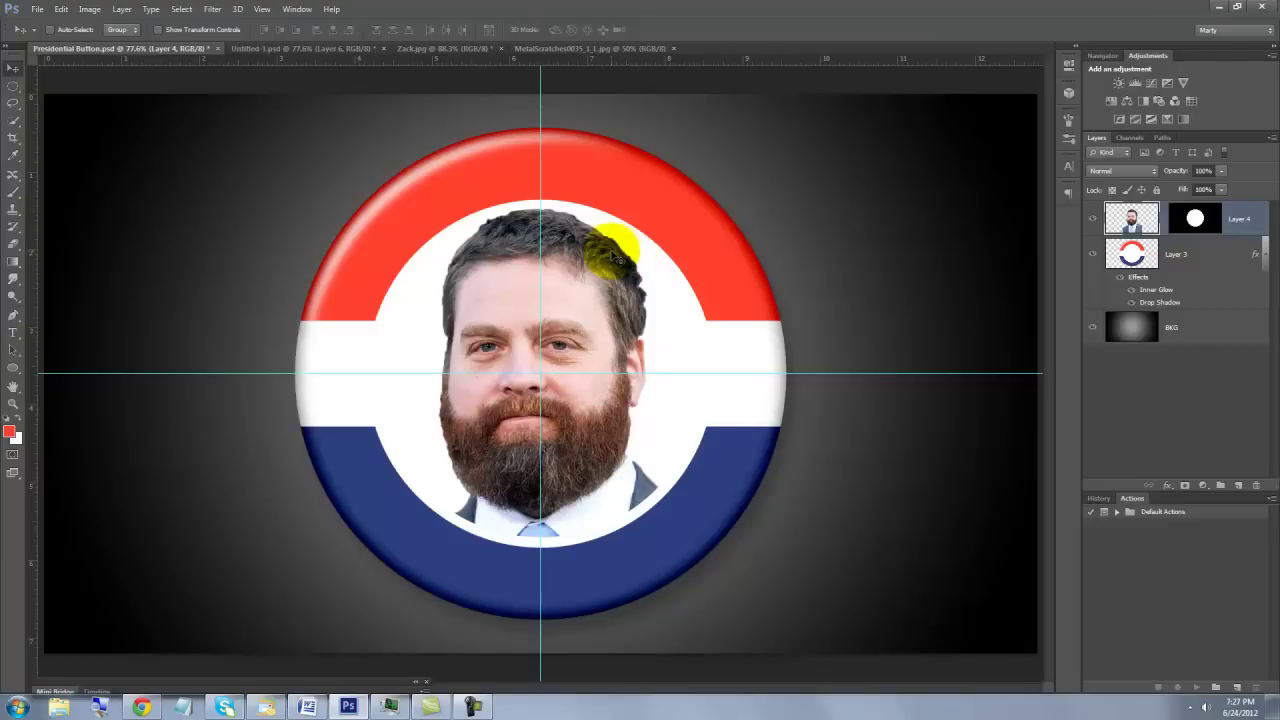
- Desaturate the portrait, apply the Sketch halftone filter, and raise Levels white input to 192
{"action": "key", "text": "ctrl+shift+u"}
{"action": "key", "text": "ctrl+shift+u"}
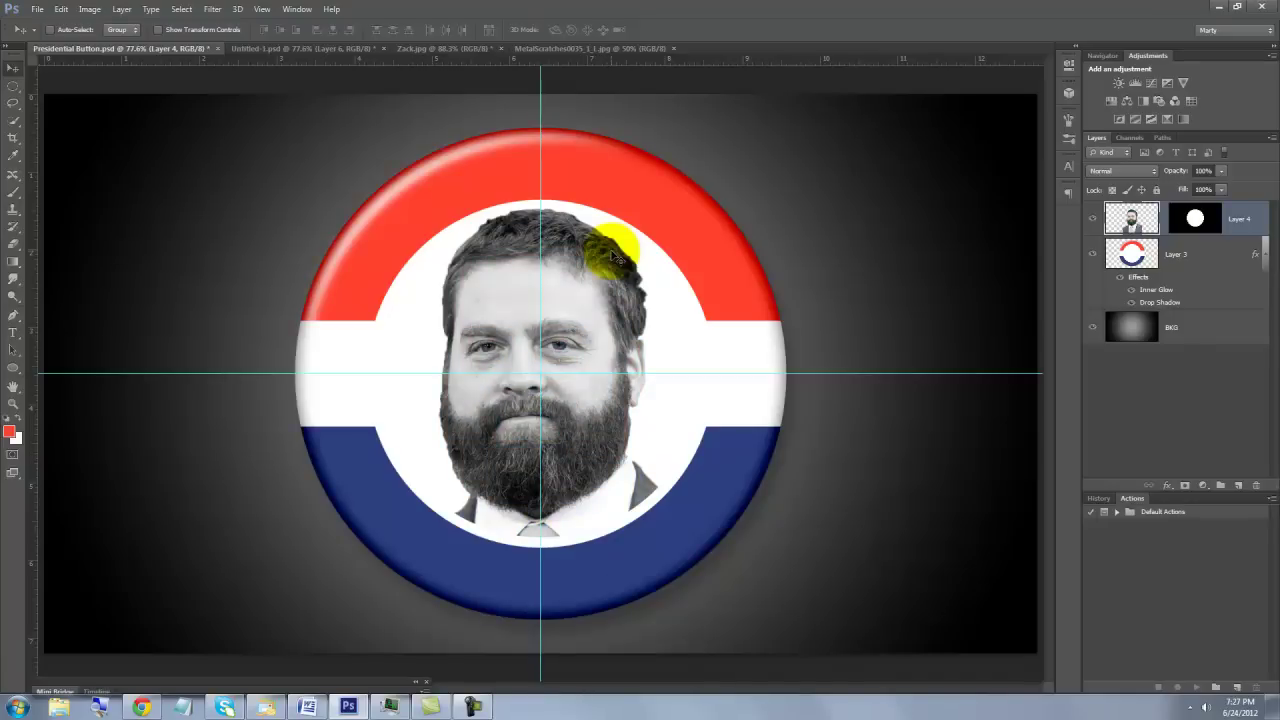
{"action": "key", "text": "ctrl+h"}
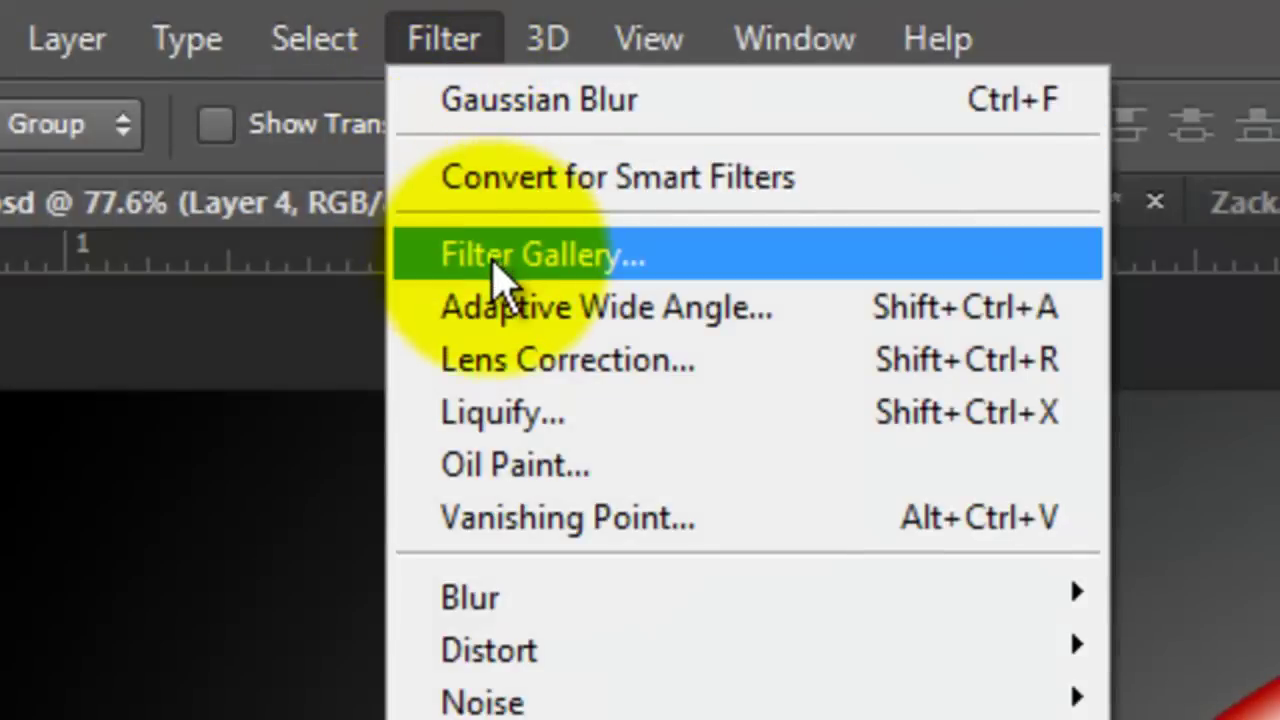
{"action": "left_click", "coordinate": [500, 270]}
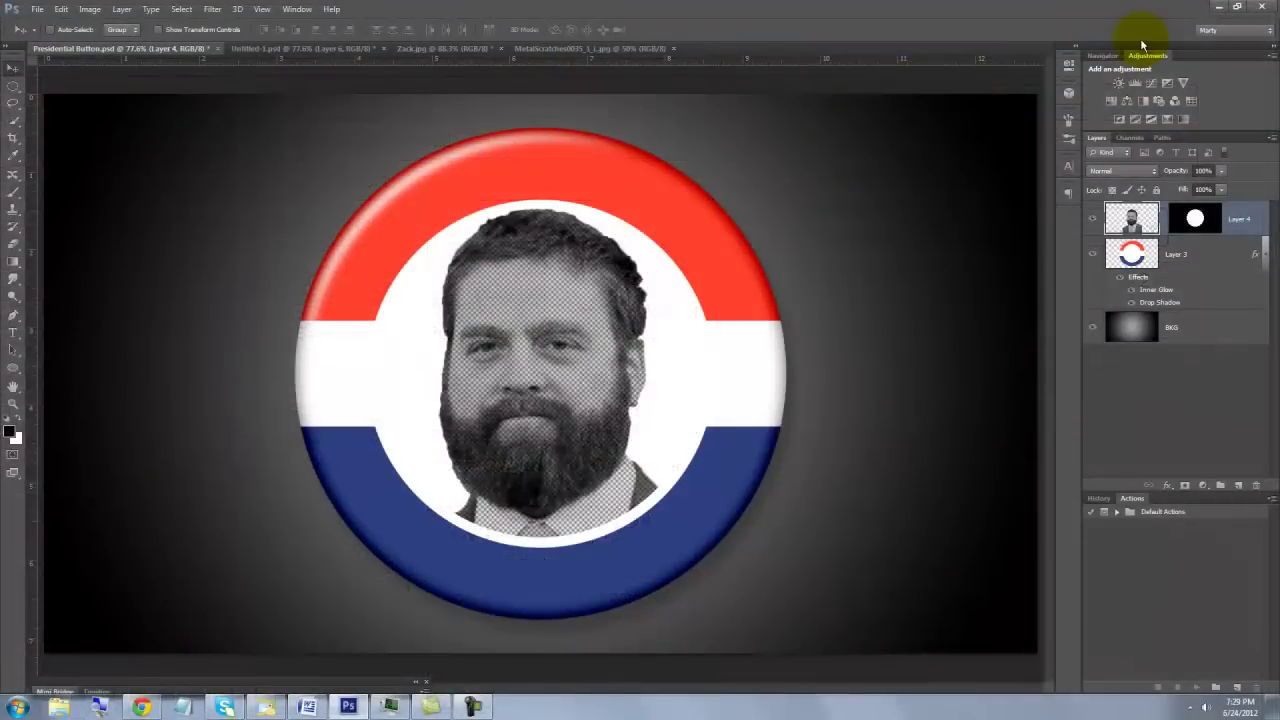
{"action": "key", "text": "ctrl+l"}
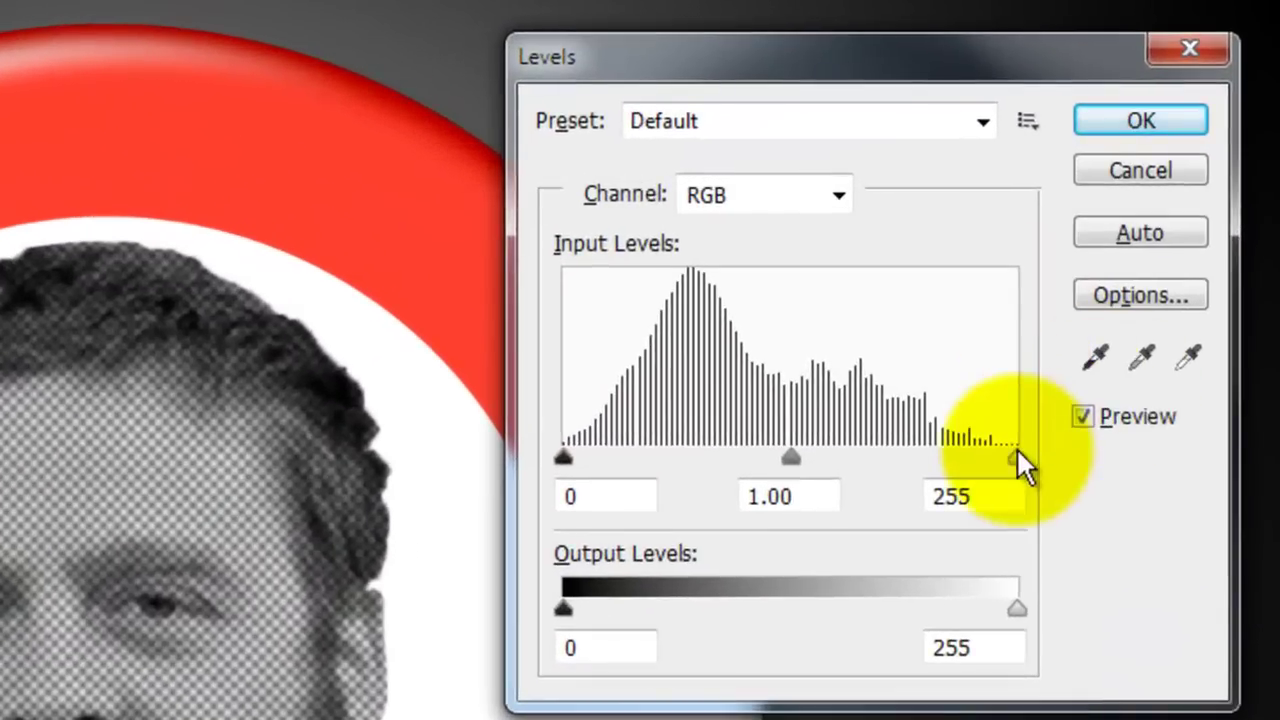
{"action": "left_click_drag", "start_coordinate": [1015, 457], "coordinate": [905, 458]}
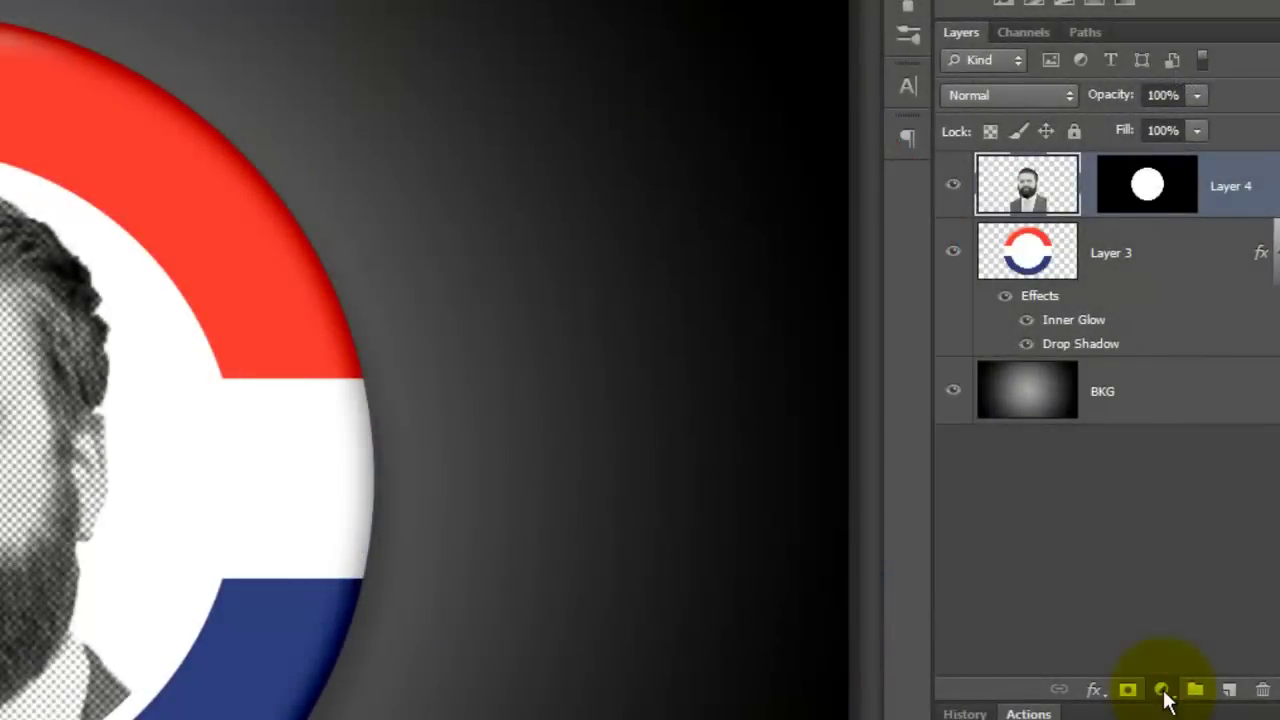
- Add a Color Balance adjustment layer clipped to the portrait layer (Layer 4)
{"action": "left_click", "coordinate": [1161, 690]}
{"action": "left_click", "coordinate": [1153, 410]}
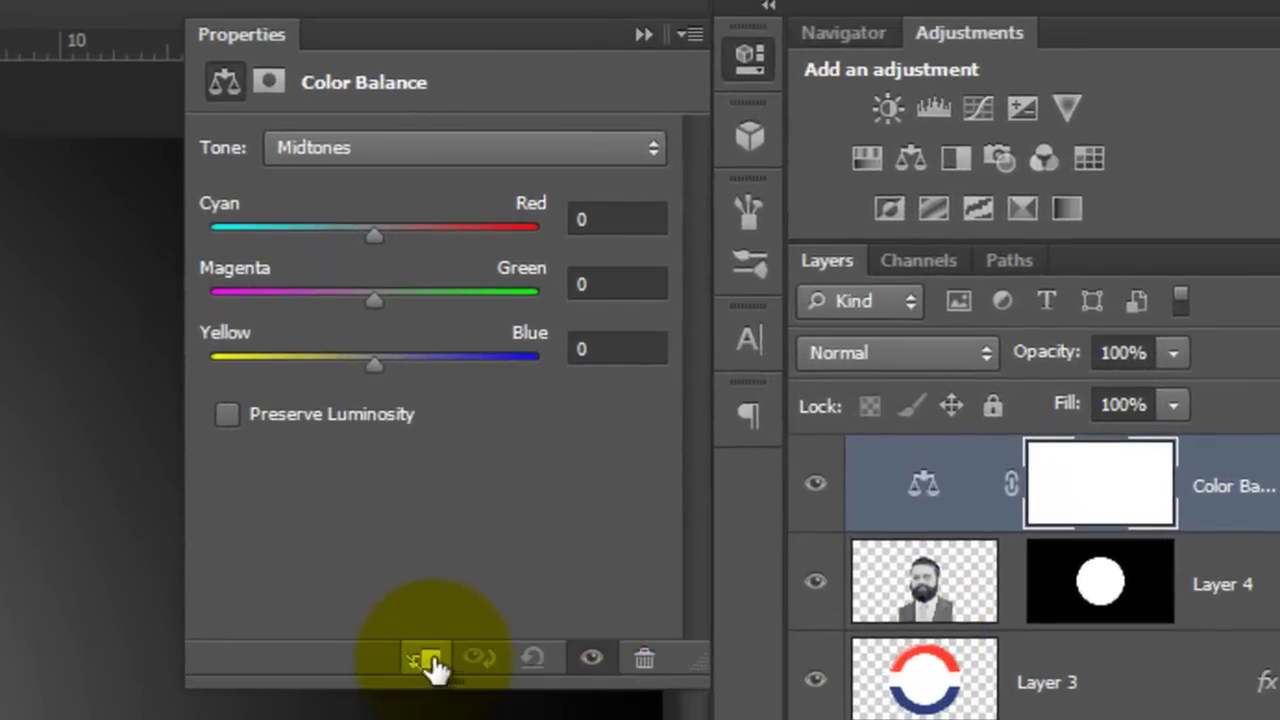
{"action": "left_click", "coordinate": [428, 660]}
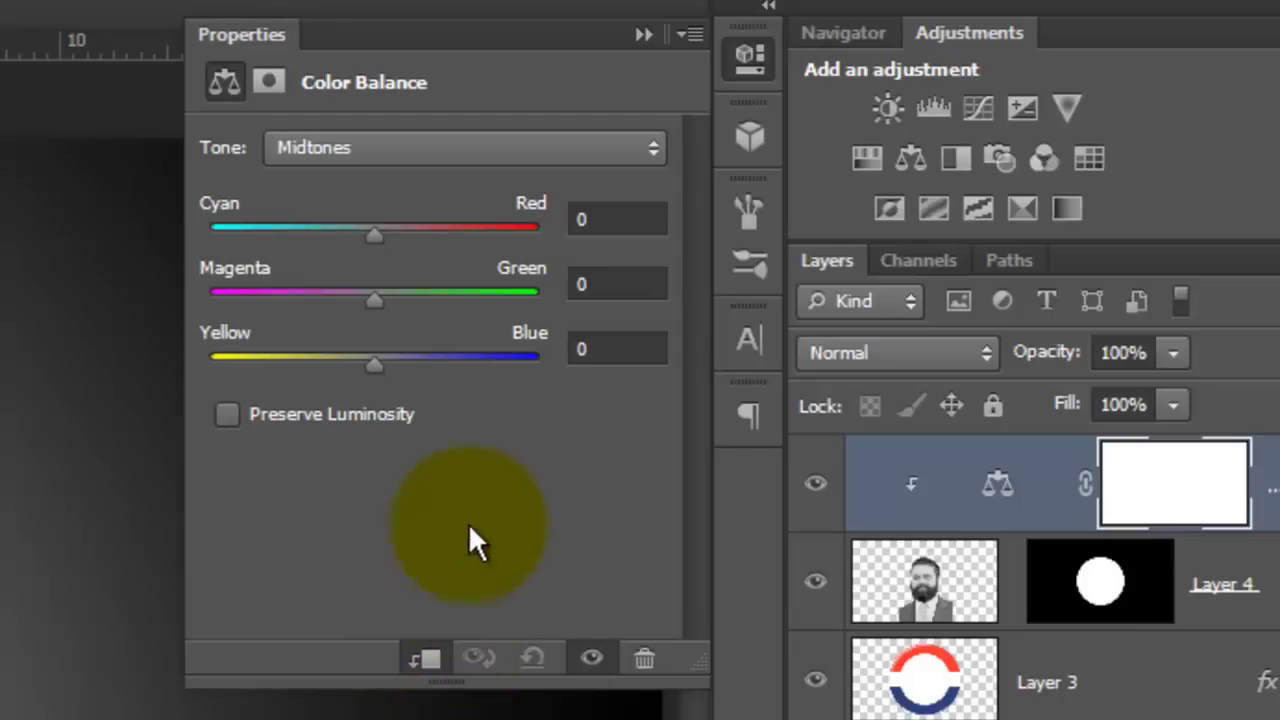
- Set the midtone balance to Cyan-Red -15, Magenta-Green 9 and Yellow-Blue 74
{"action": "left_click", "coordinate": [598, 219]}
{"action": "type", "text": "-15"}
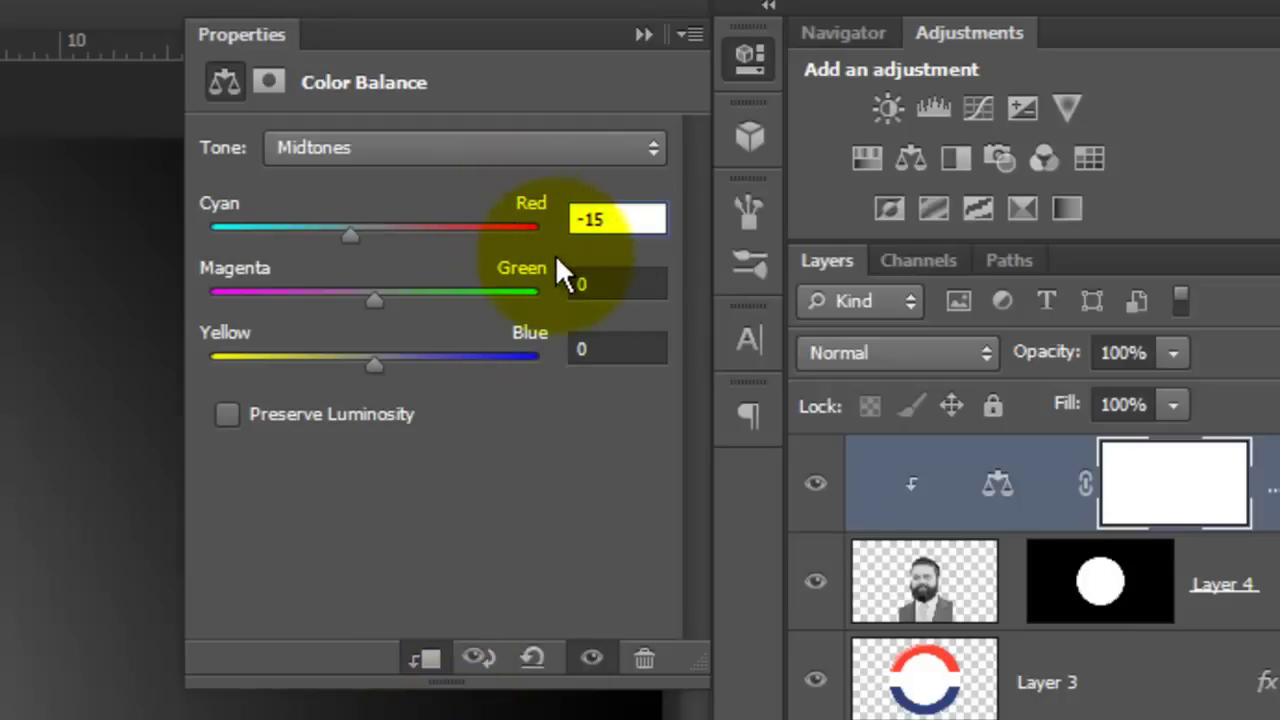
{"action": "key", "text": "Tab"}
{"action": "type", "text": "9"}
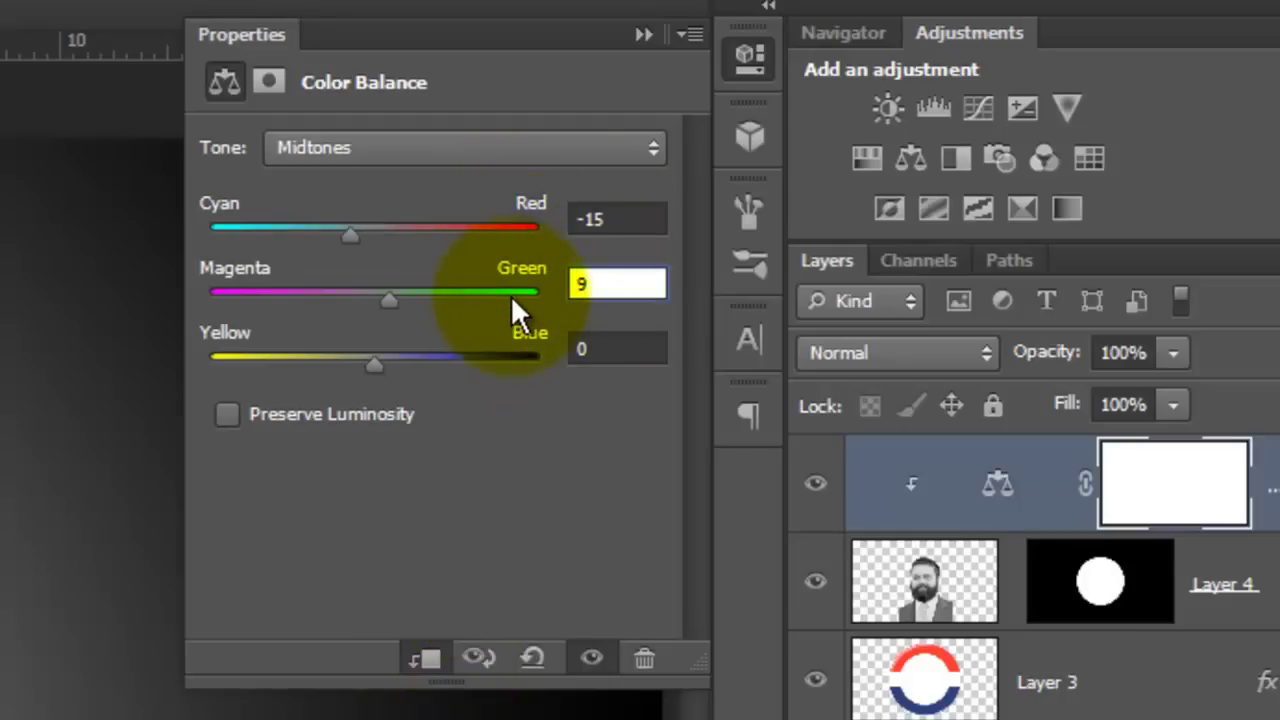
{"action": "left_click", "coordinate": [595, 347]}
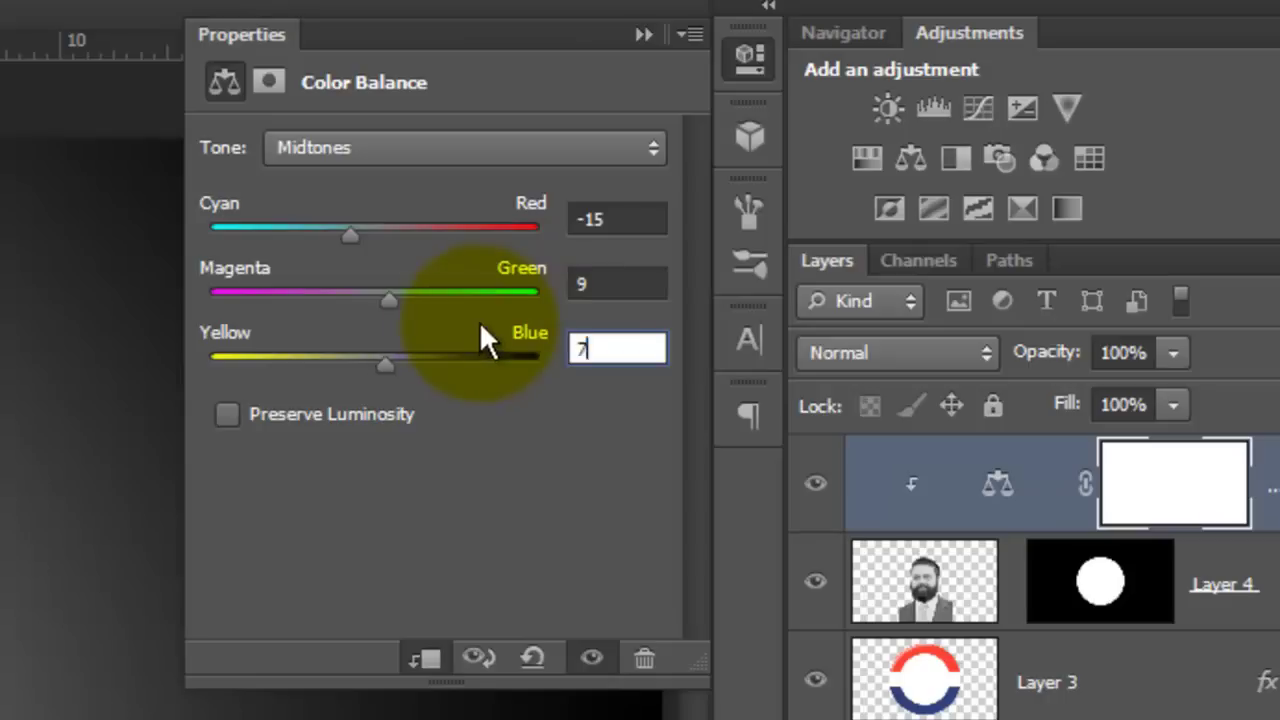
{"action": "type", "text": "74"}
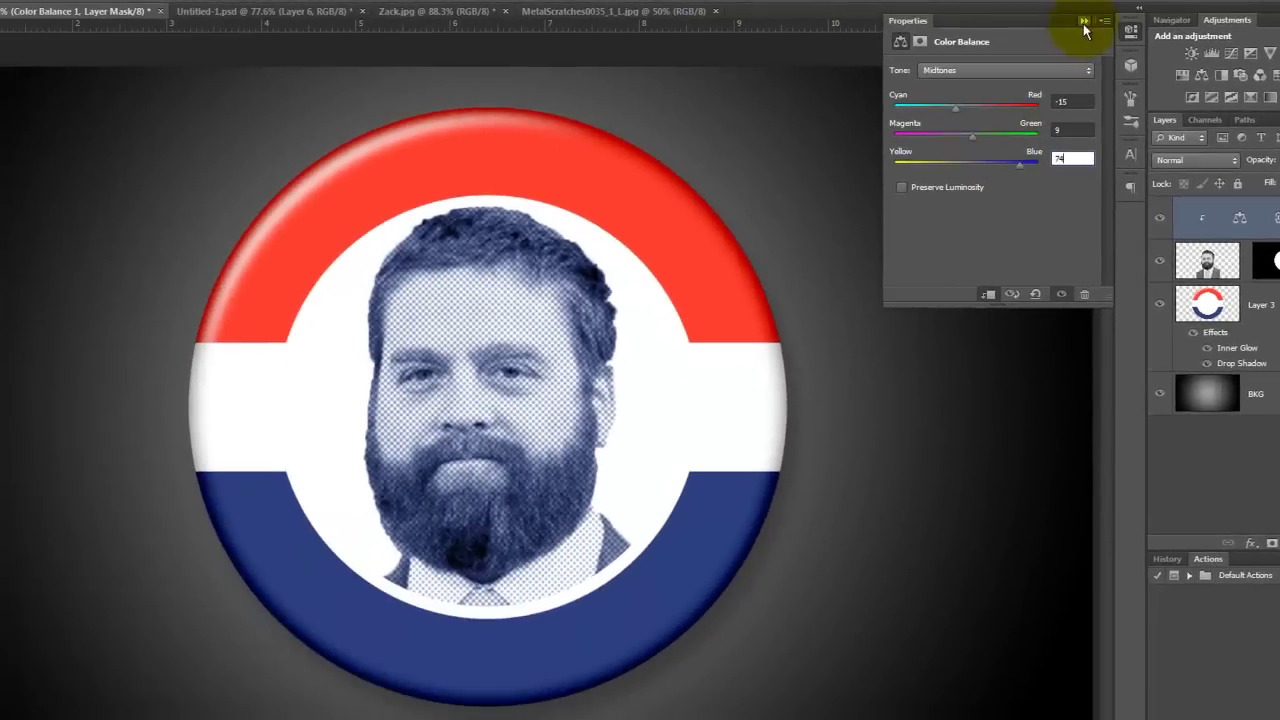
- Set the Ellipse Tool to Path mode with circle-from-centre options and show the centre guides
{"action": "left_click", "coordinate": [1084, 22]}
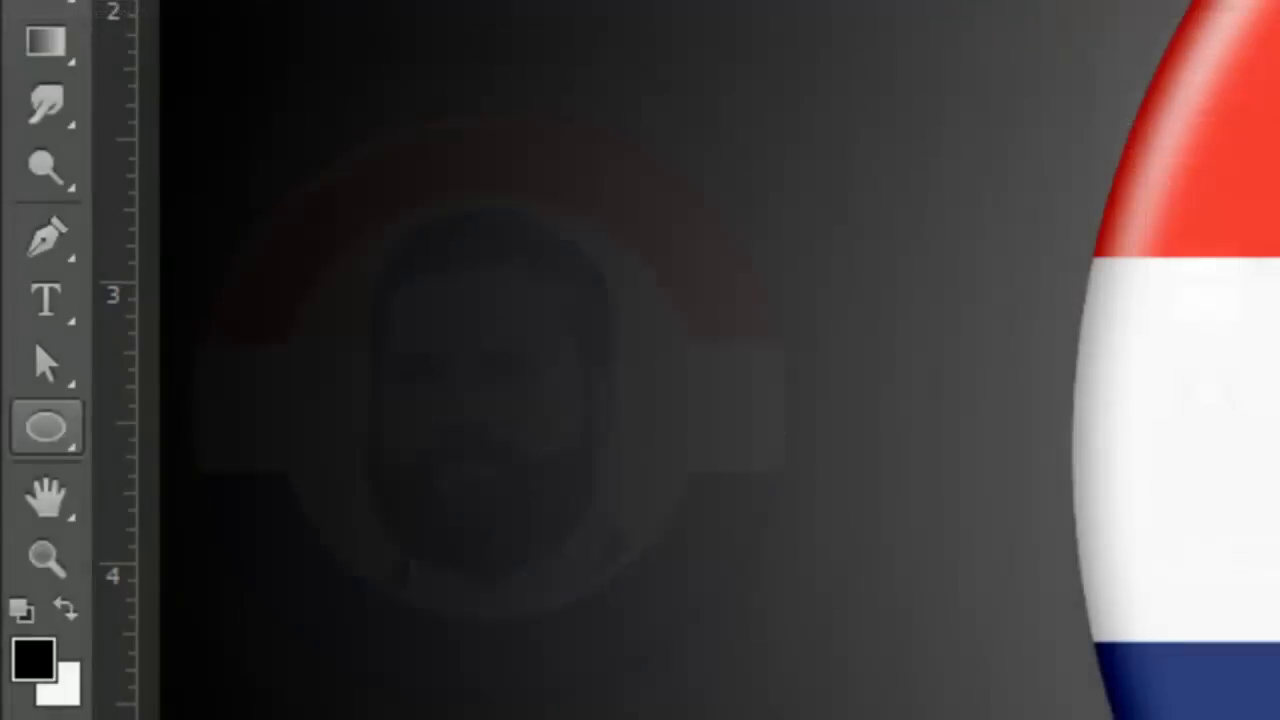
{"action": "right_click", "coordinate": [45, 428]}
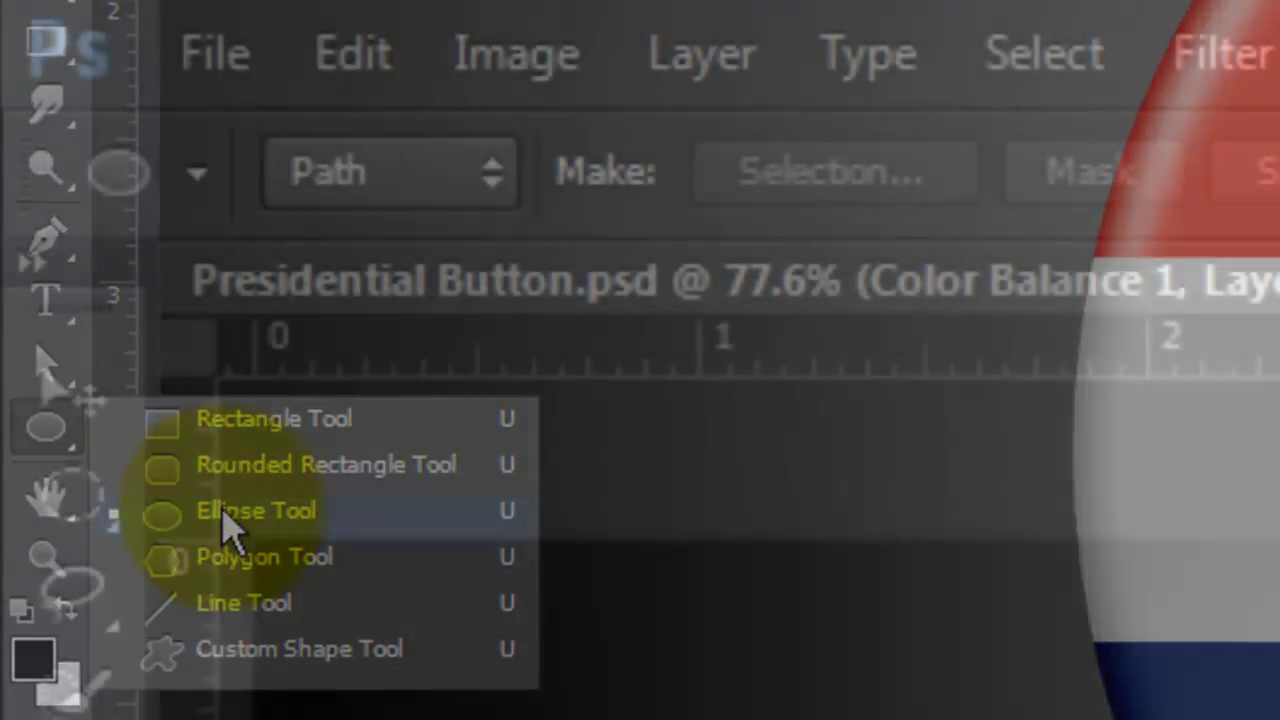
{"action": "left_click", "coordinate": [230, 525]}
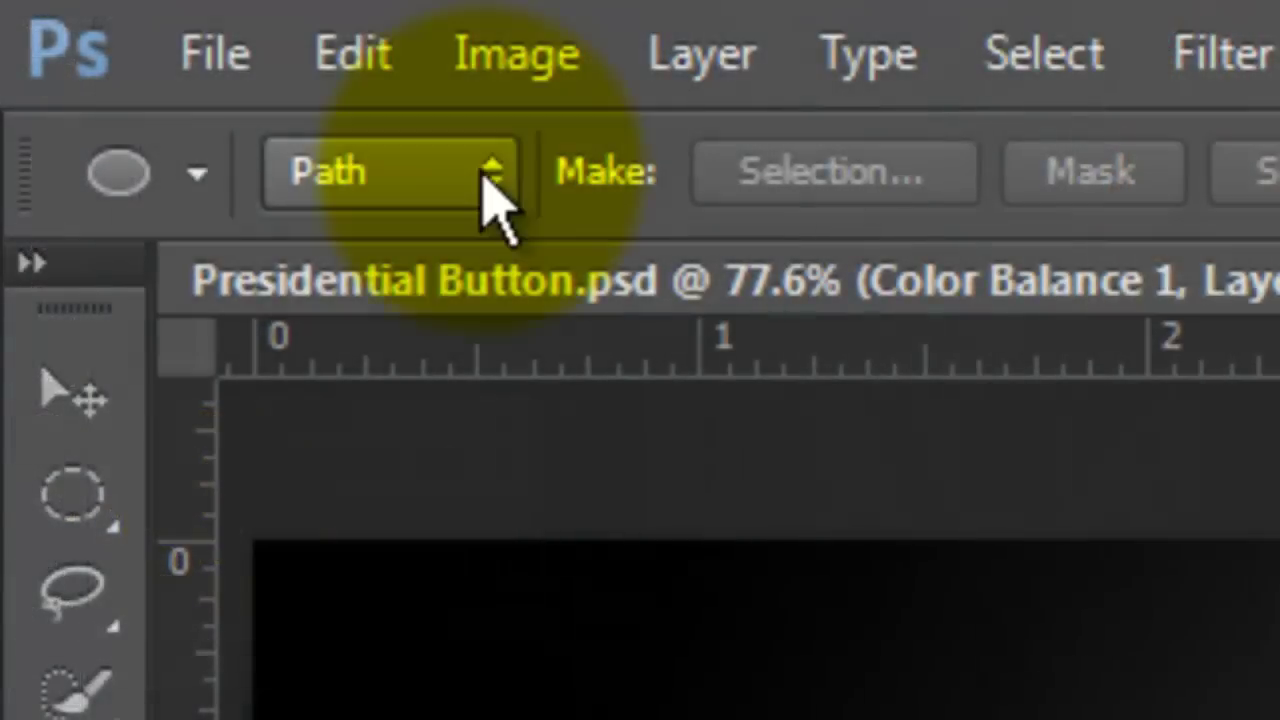
{"action": "left_click", "coordinate": [491, 197]}
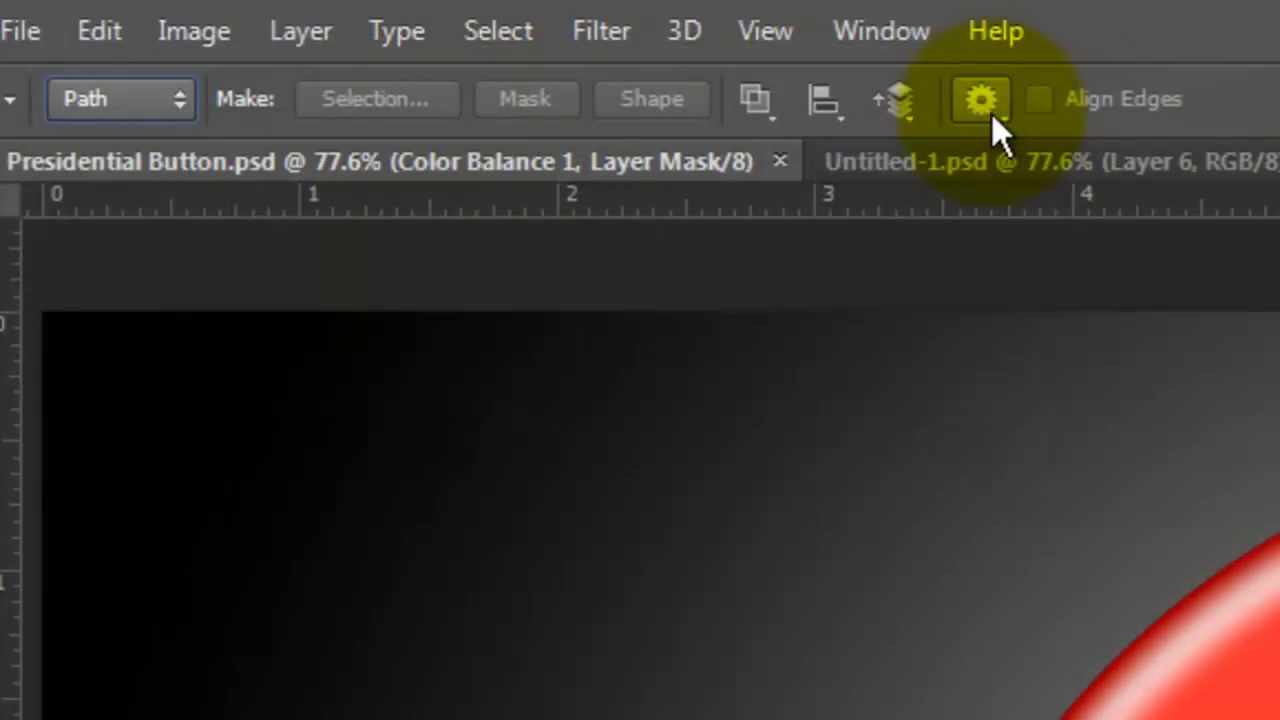
{"action": "left_click", "coordinate": [990, 113]}
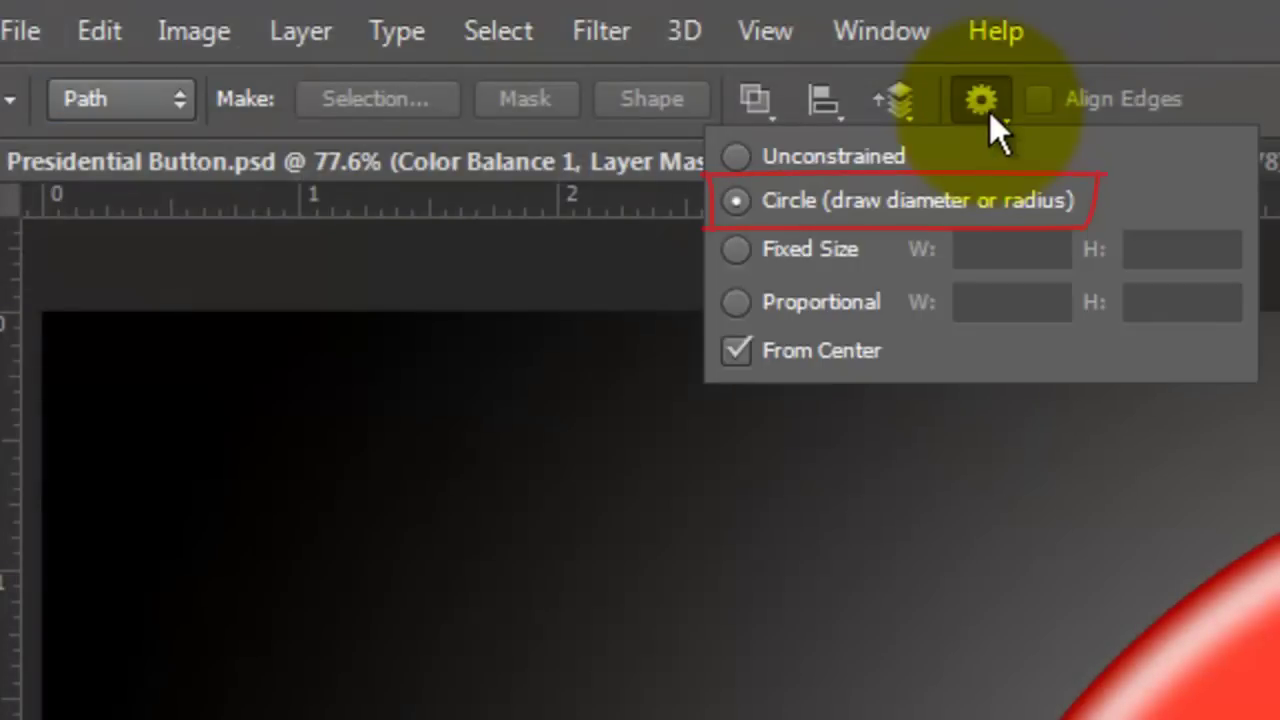
{"action": "left_click", "coordinate": [993, 111]}
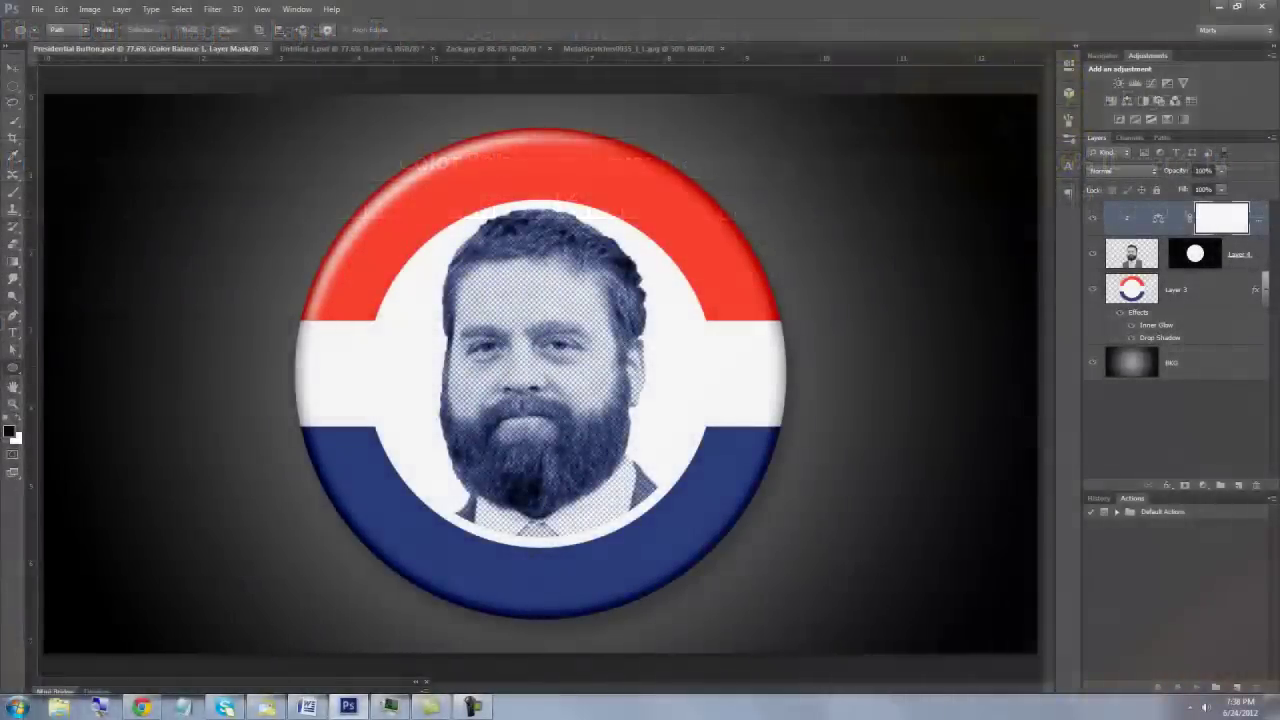
{"action": "key", "text": "ctrl+h"}
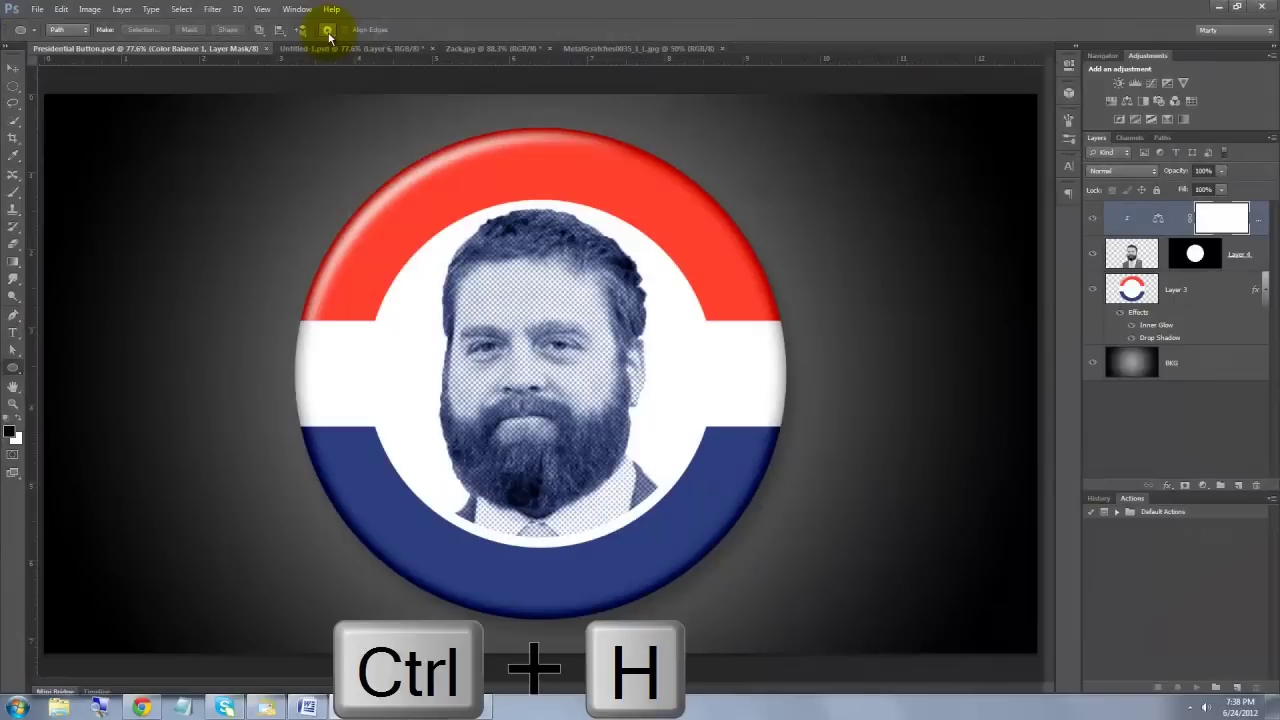
{"action": "key", "text": "ctrl+semicolon"}
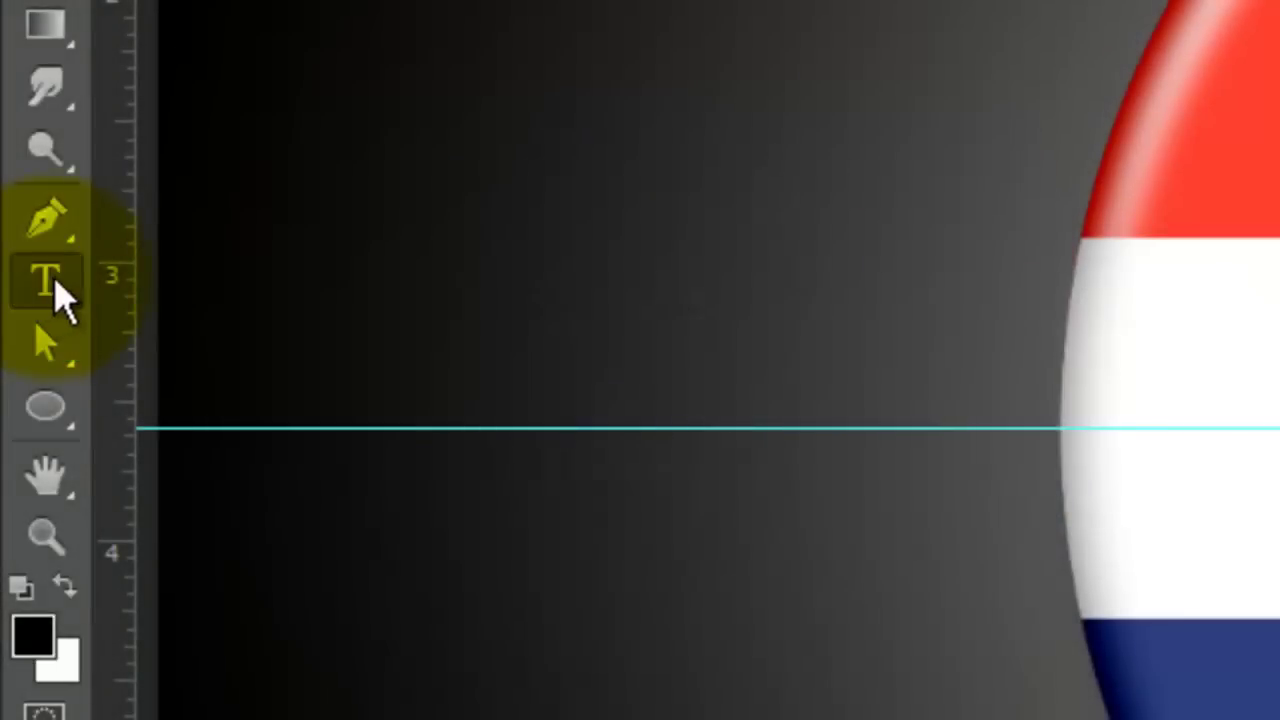
- Choose the type tool and set the text colour to white in the character settings
{"action": "left_click", "coordinate": [48, 284]}
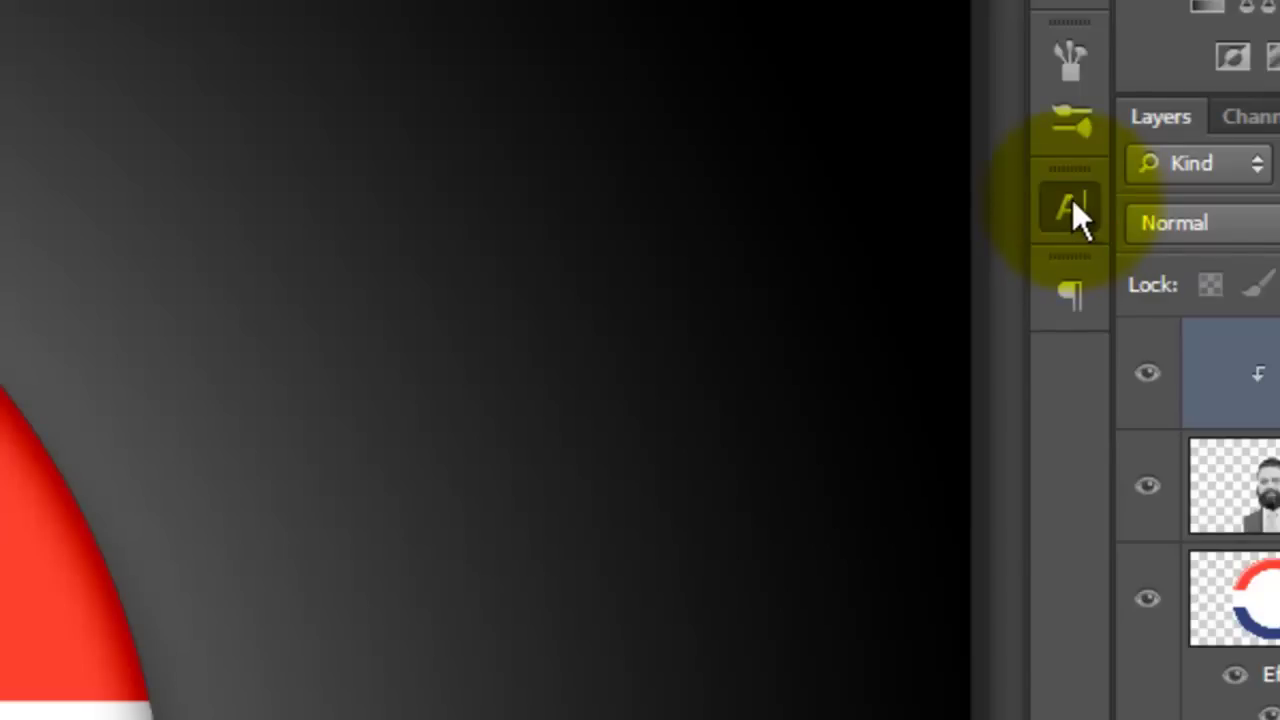
{"action": "left_click", "coordinate": [1072, 202]}
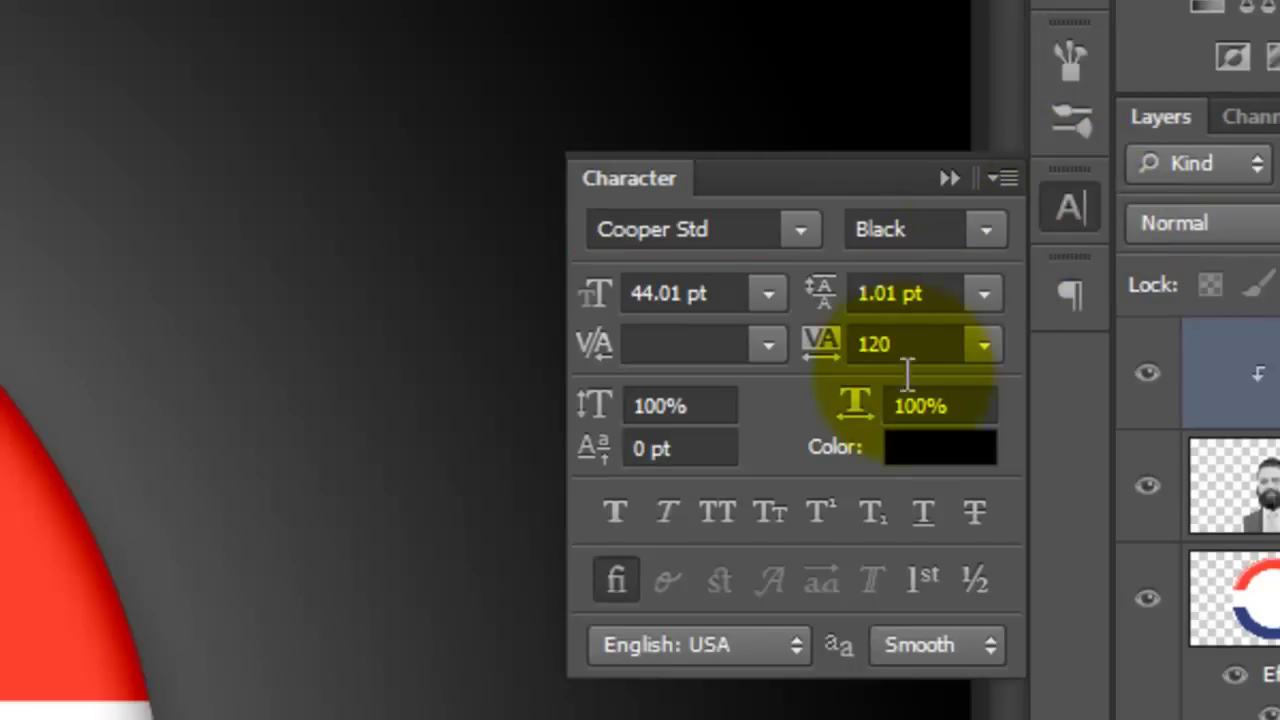
{"action": "left_click", "coordinate": [946, 452]}
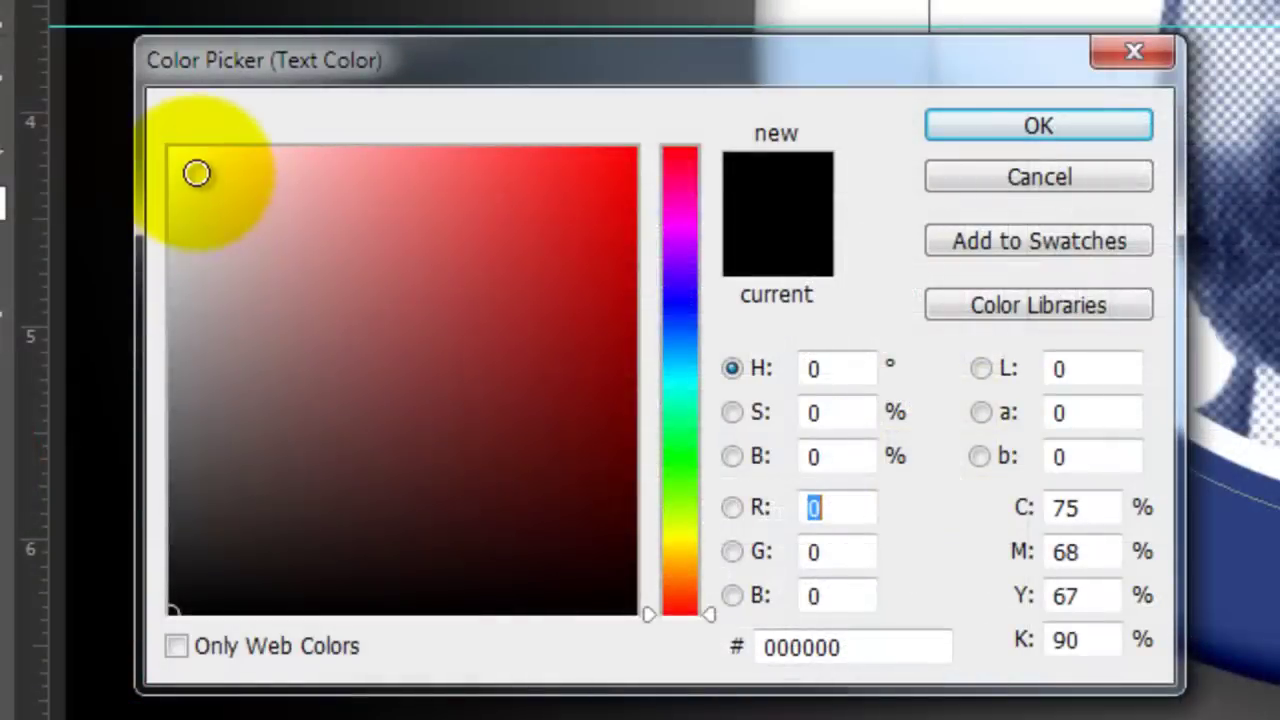
{"action": "left_click_drag", "start_coordinate": [196, 173], "coordinate": [100, 114]}
{"action": "left_click", "coordinate": [1074, 121]}
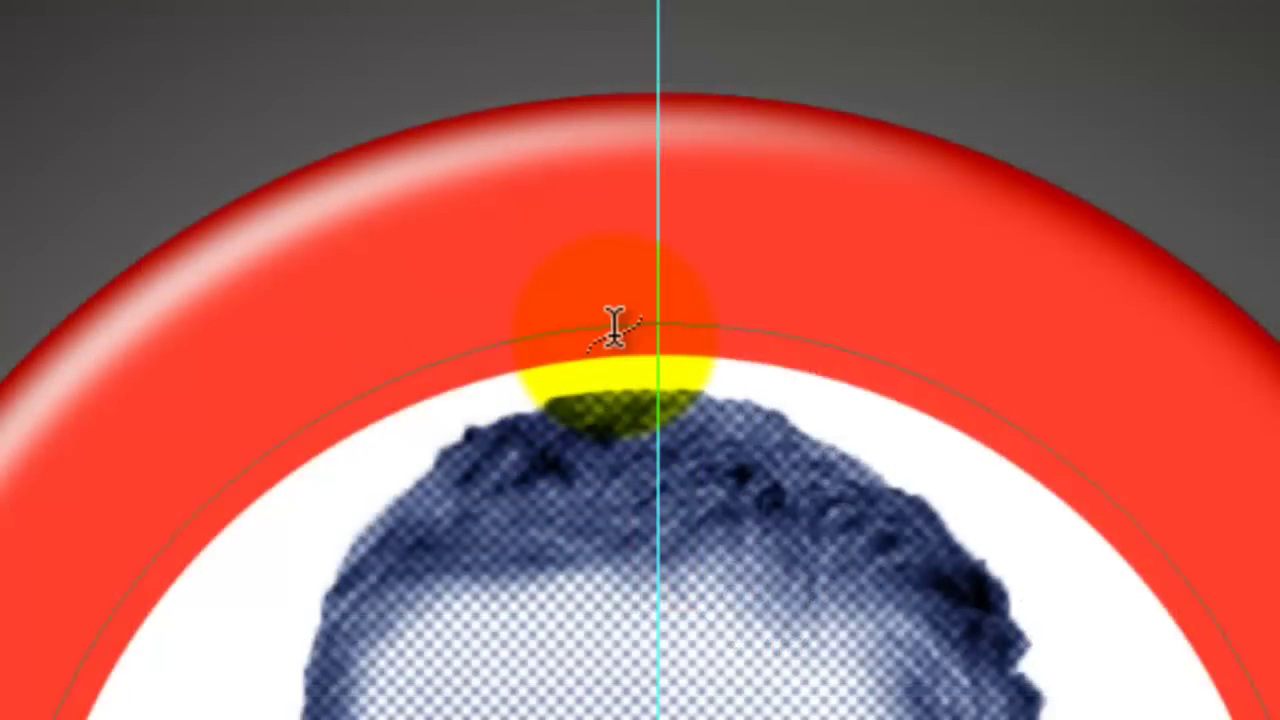
- Type GALIFIANAKIS along the circular path and reduce it to 41 pt
{"action": "left_click", "coordinate": [614, 325]}
{"action": "type", "text": "GALIFIANAK"}
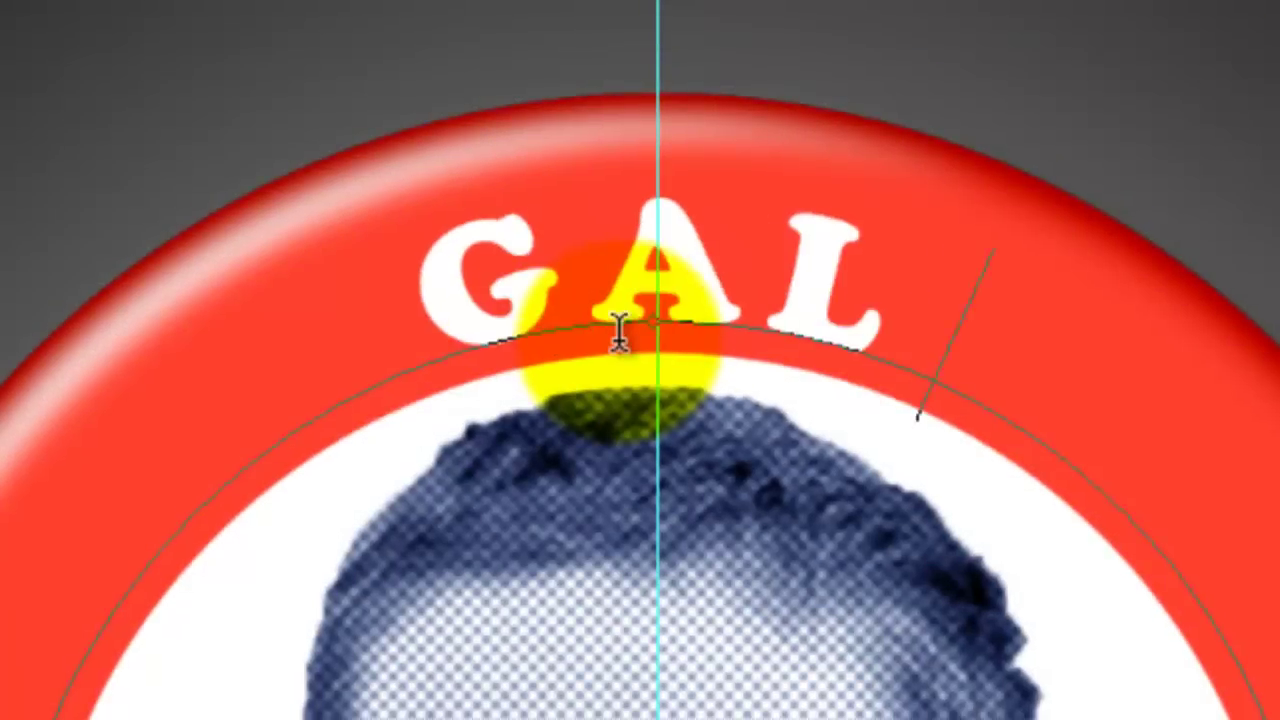
{"action": "type", "text": "IS"}
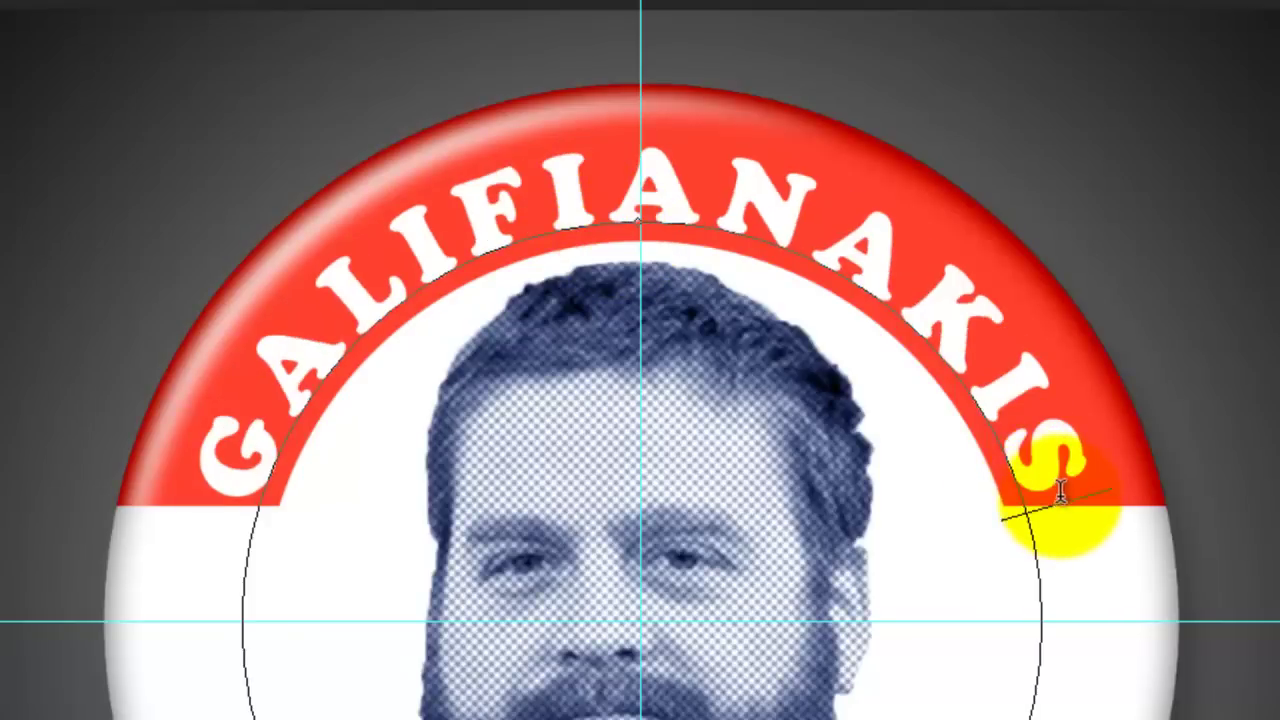
{"action": "left_click_drag", "start_coordinate": [1043, 500], "coordinate": [300, 251]}
{"action": "left_click_drag", "start_coordinate": [300, 251], "coordinate": [170, 497]}
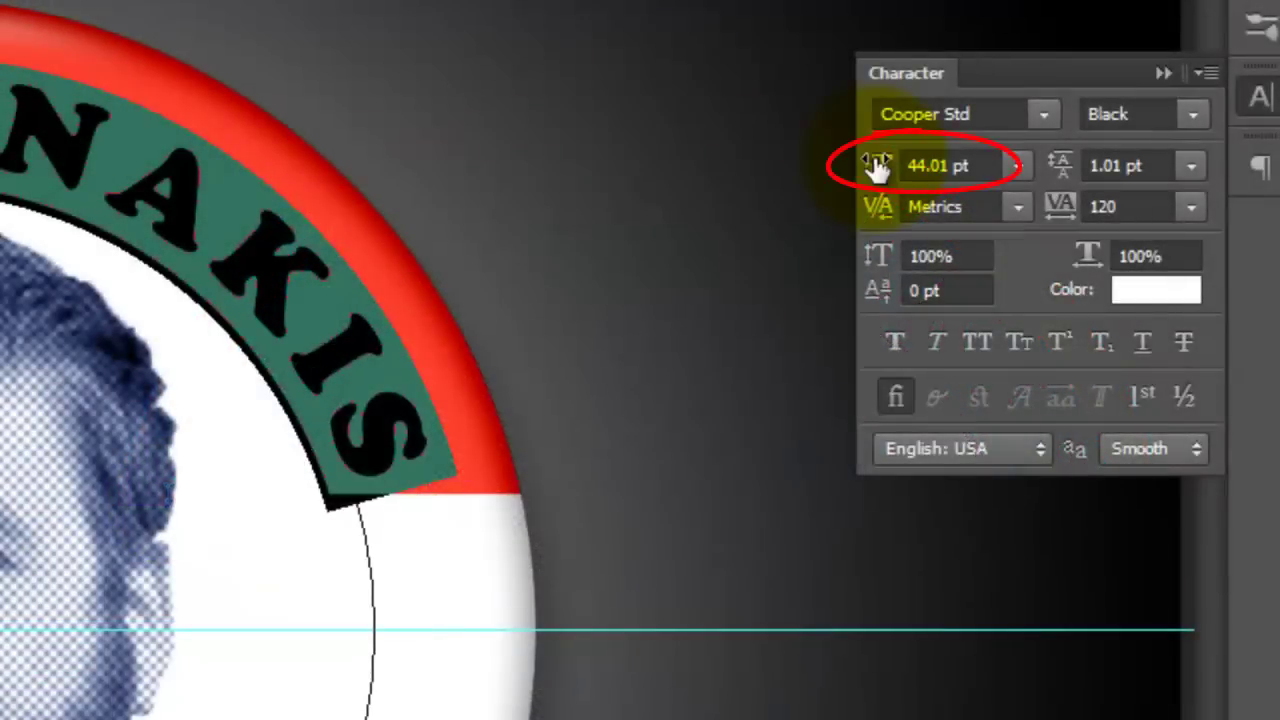
{"action": "left_click_drag", "start_coordinate": [876, 167], "coordinate": [883, 177]}
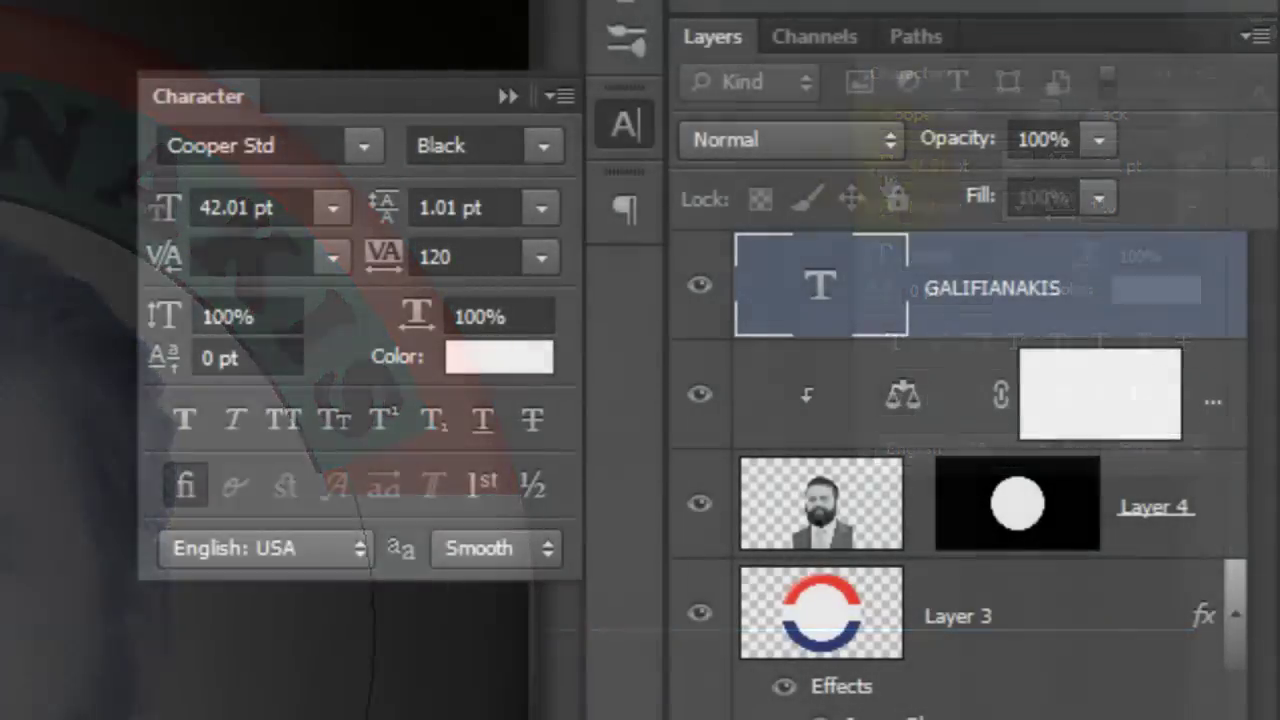
- Duplicate the GALIFIANAKIS text layer and check the copy's type path in Paths
{"action": "left_click", "coordinate": [815, 284]}
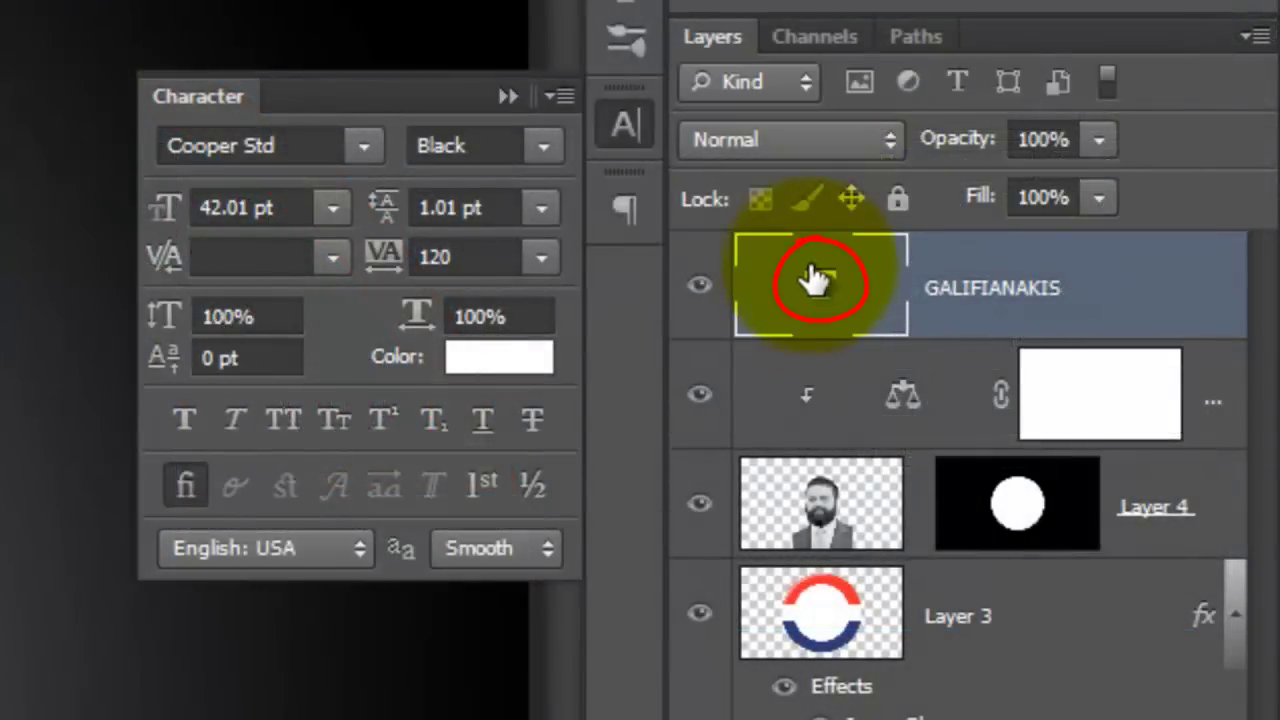
{"action": "key", "text": "ctrl+j"}
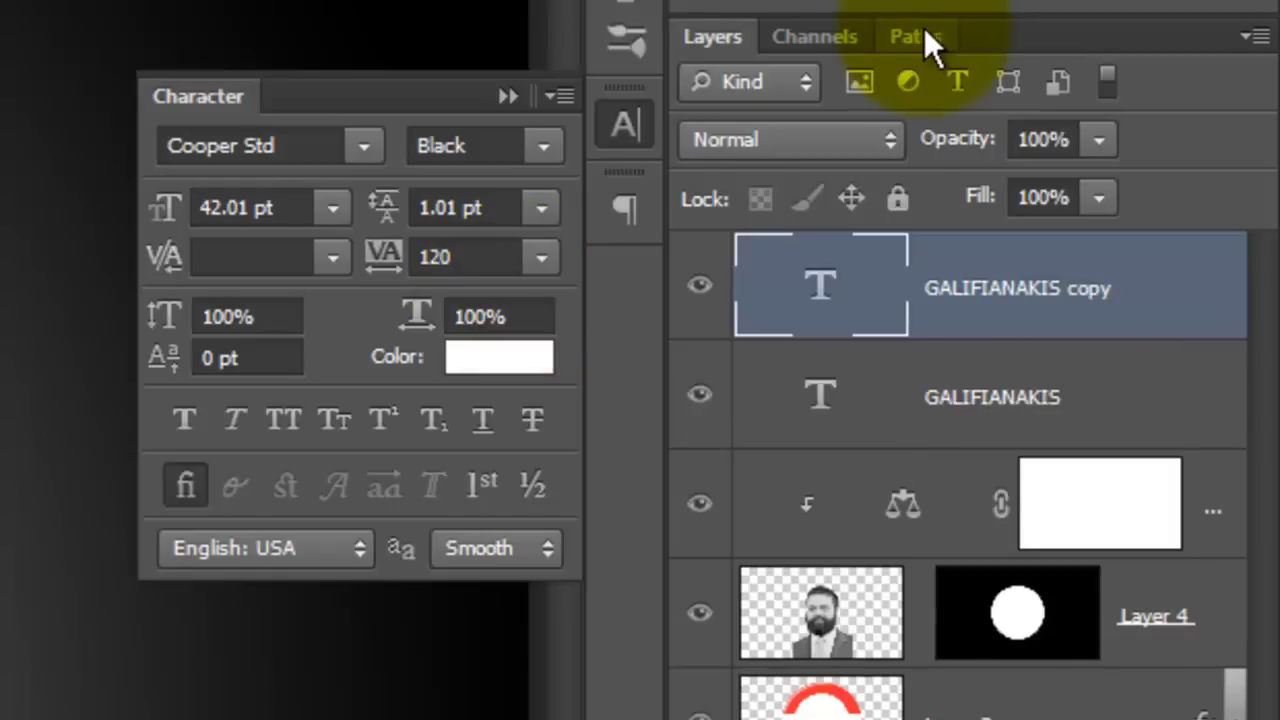
{"action": "left_click", "coordinate": [924, 30]}
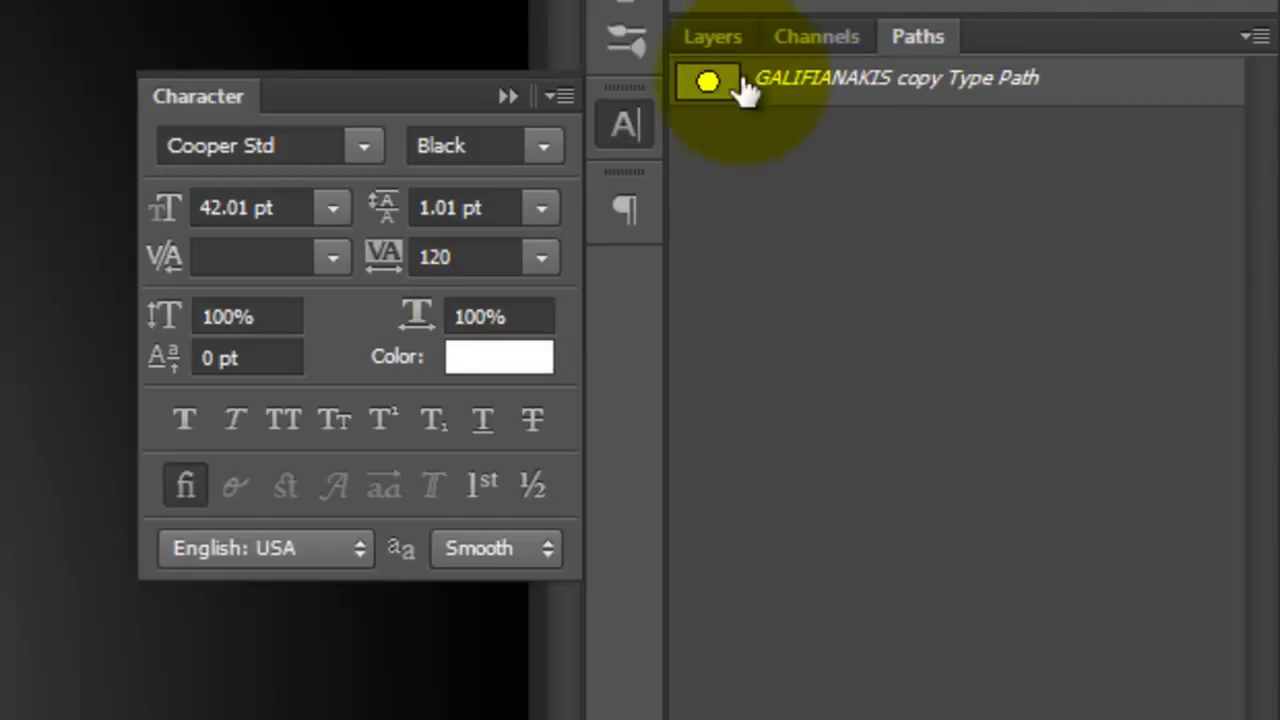
{"action": "left_click", "coordinate": [707, 84]}
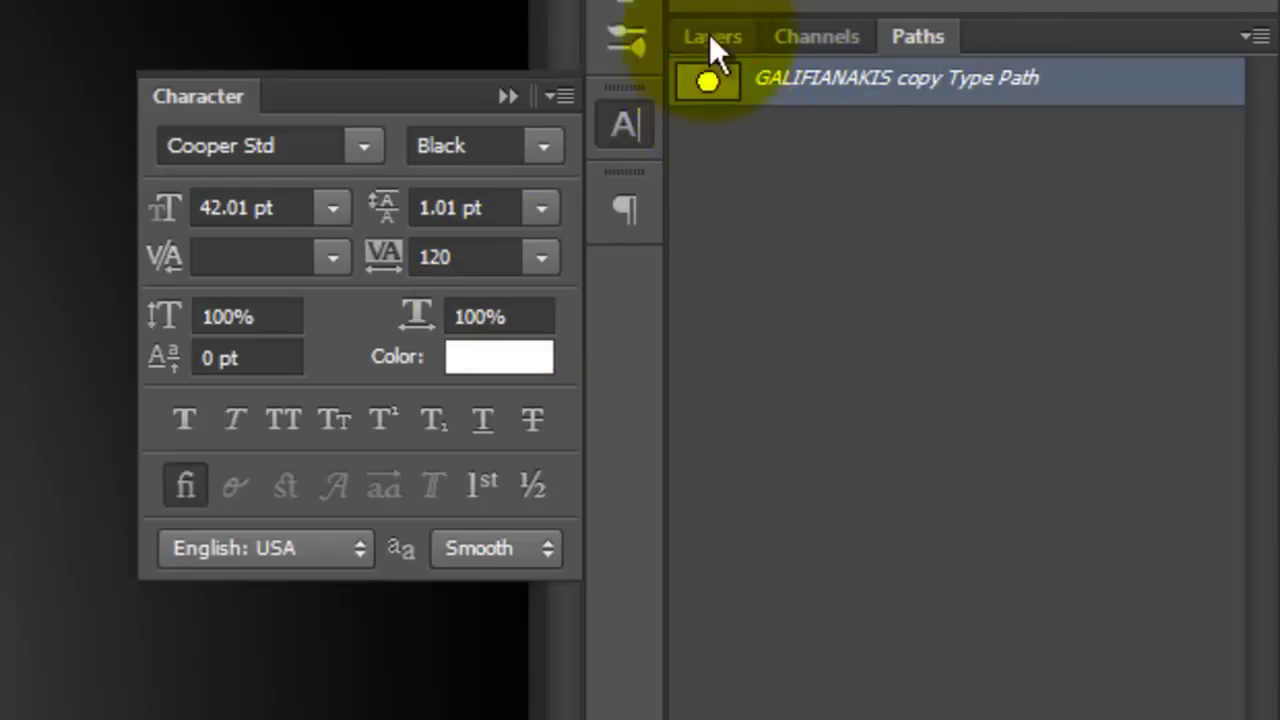
{"action": "left_click", "coordinate": [710, 33]}
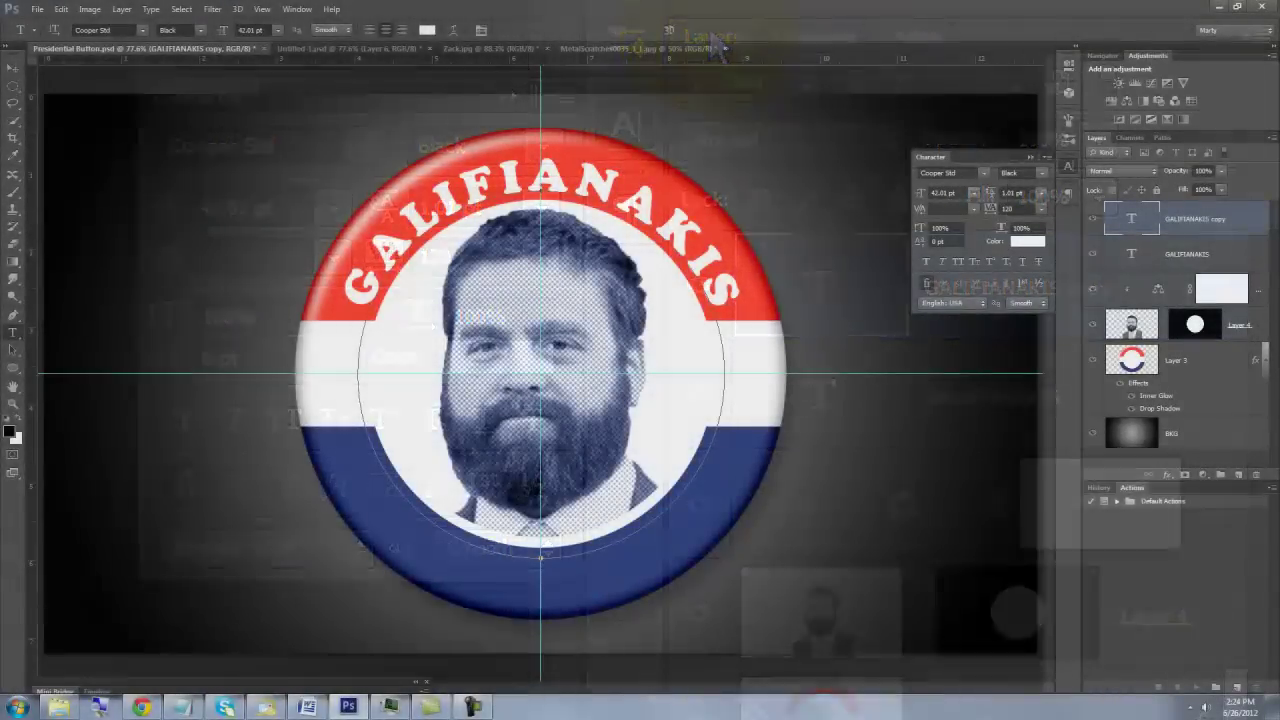
- Flip the duplicated curved text to the bottom band and change its words to FOR PRESIDENT
{"action": "key", "text": "ctrl+t"}
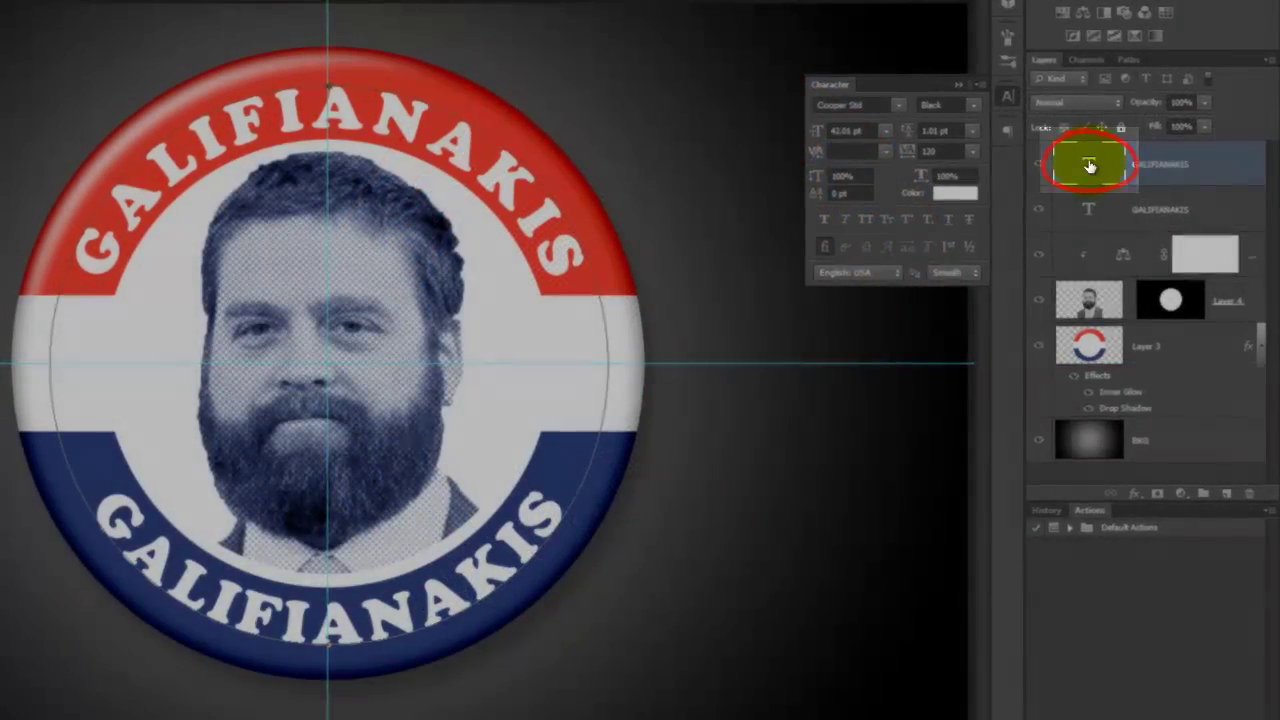
{"action": "double_click", "coordinate": [1089, 165]}
{"action": "type", "text": "FOR PRESIDENT"}
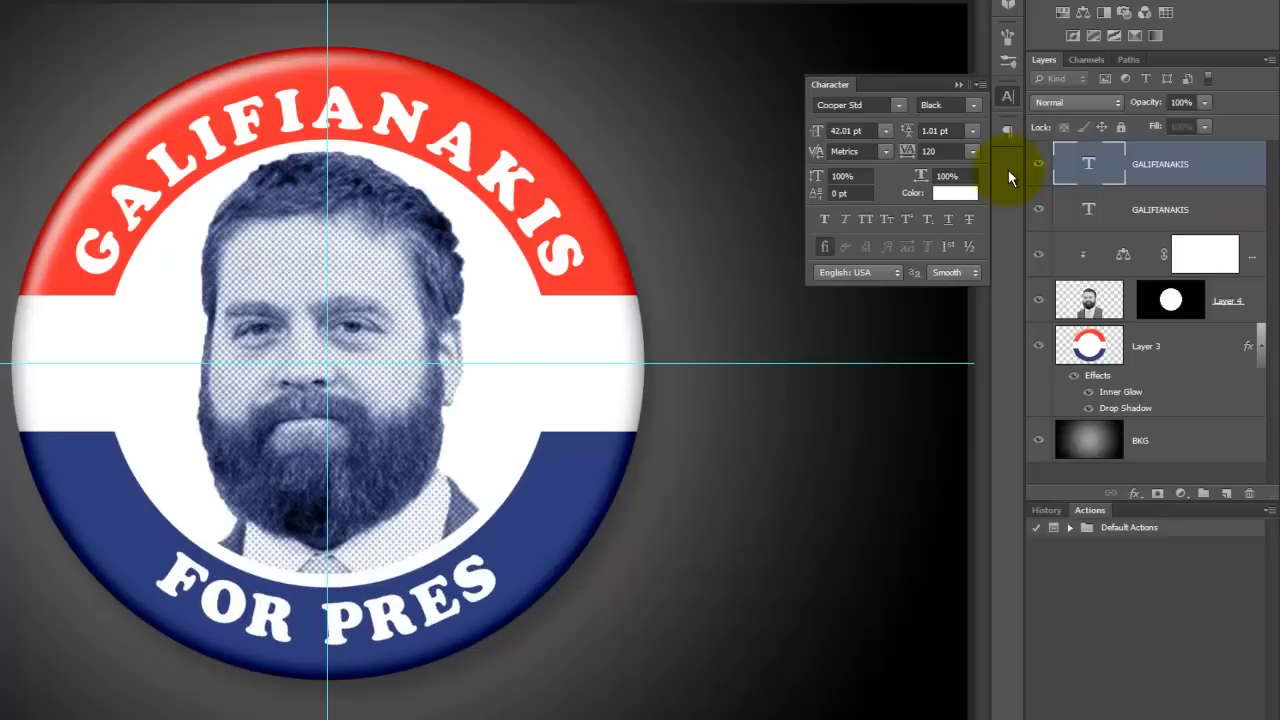
{"action": "left_click", "coordinate": [958, 84]}
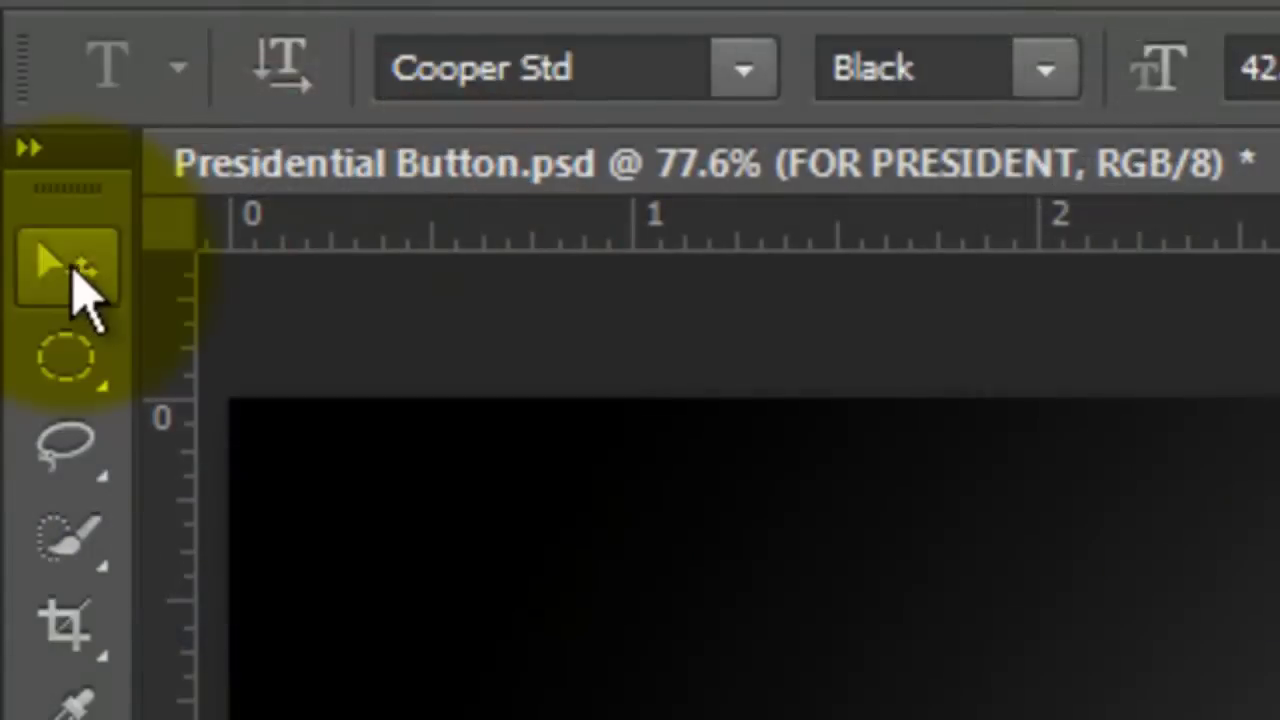
- Deselect the type path and drag MetalScratches0035_1_L.jpg into Presidential Button.psd as Layer 5
{"action": "left_click", "coordinate": [70, 285]}
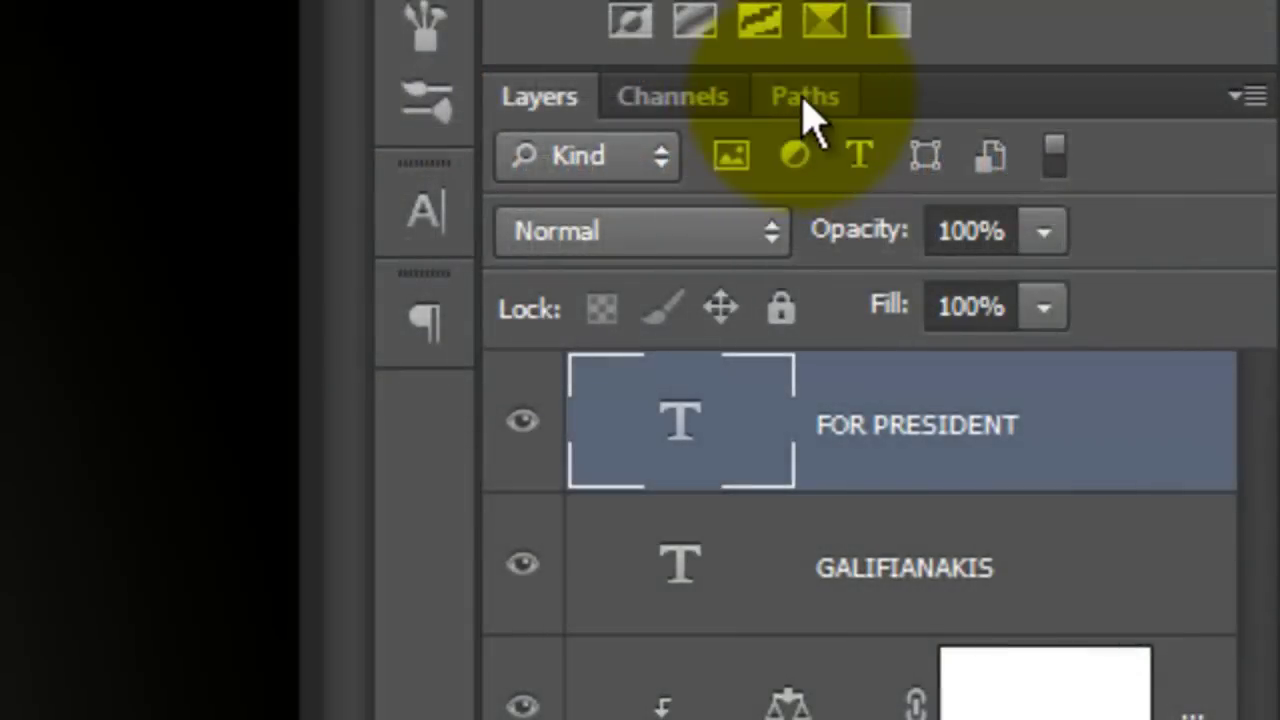
{"action": "left_click", "coordinate": [800, 110]}
{"action": "left_click", "coordinate": [658, 366]}
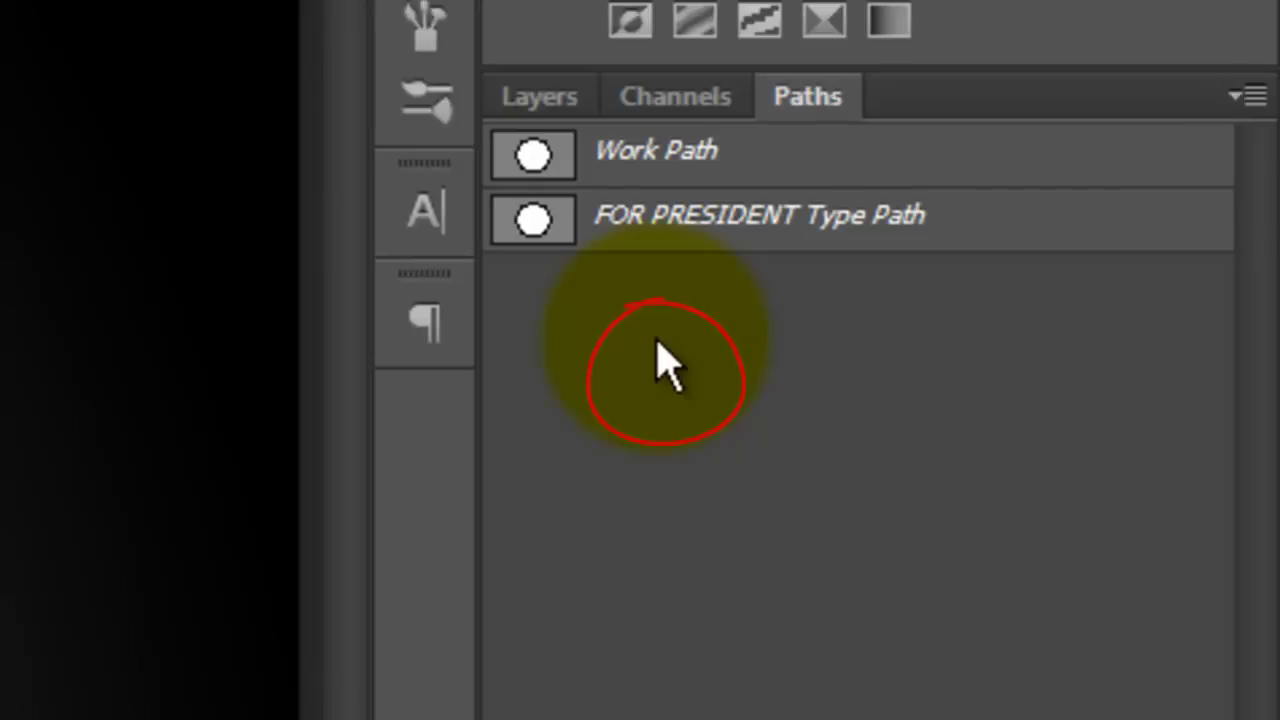
{"action": "left_click", "coordinate": [538, 106]}
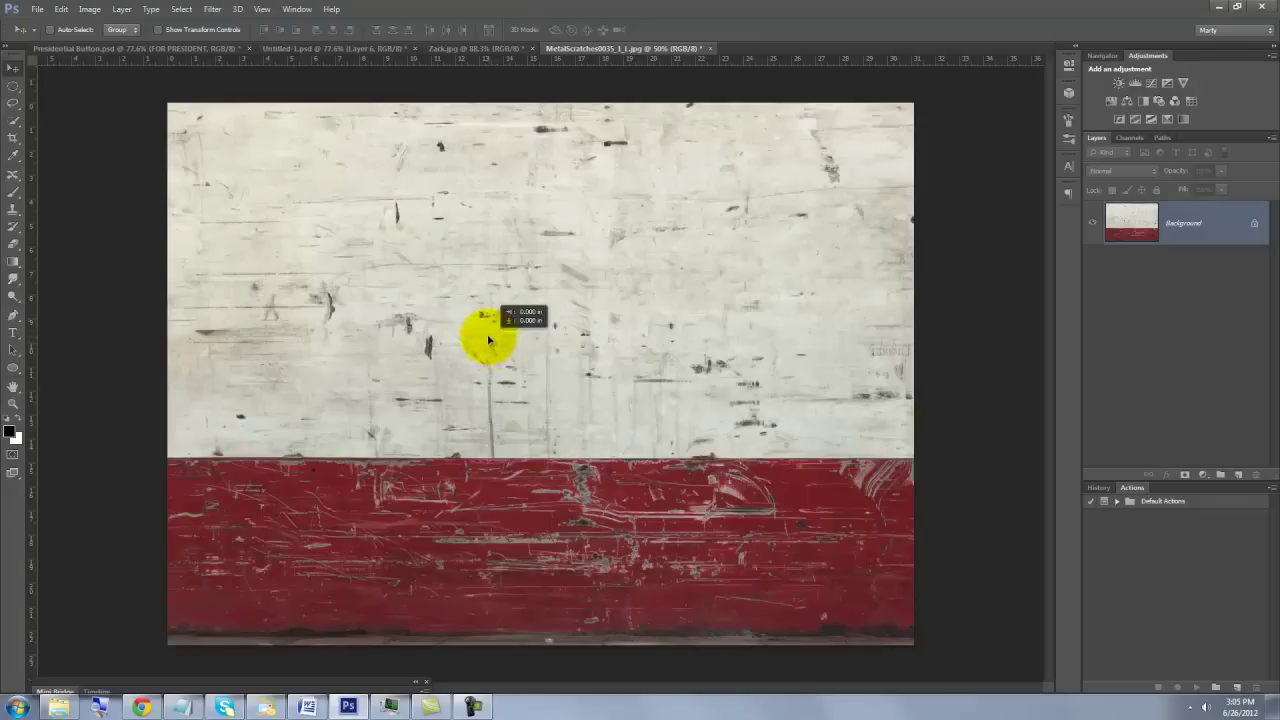
{"action": "left_click_drag", "start_coordinate": [150, 55], "coordinate": [553, 376]}
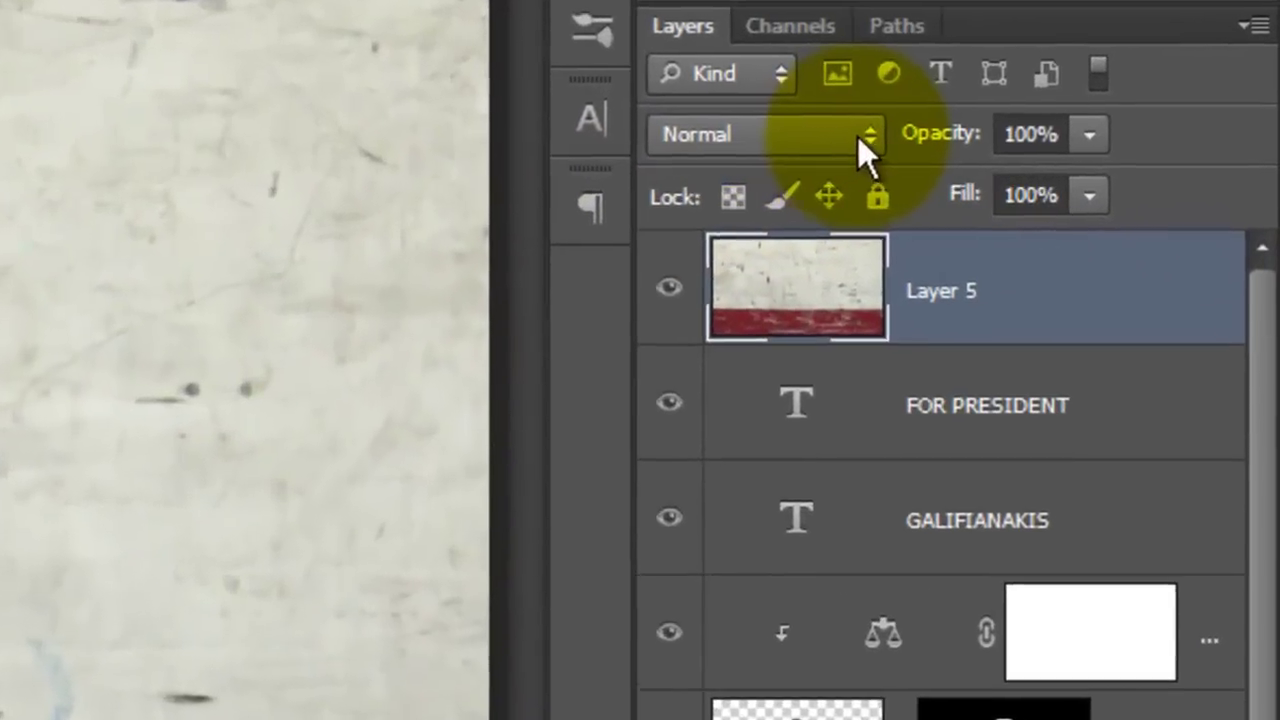
- Set the texture layer to Multiply and mask it to the button's circle from Layer 3
{"action": "left_click", "coordinate": [858, 137]}
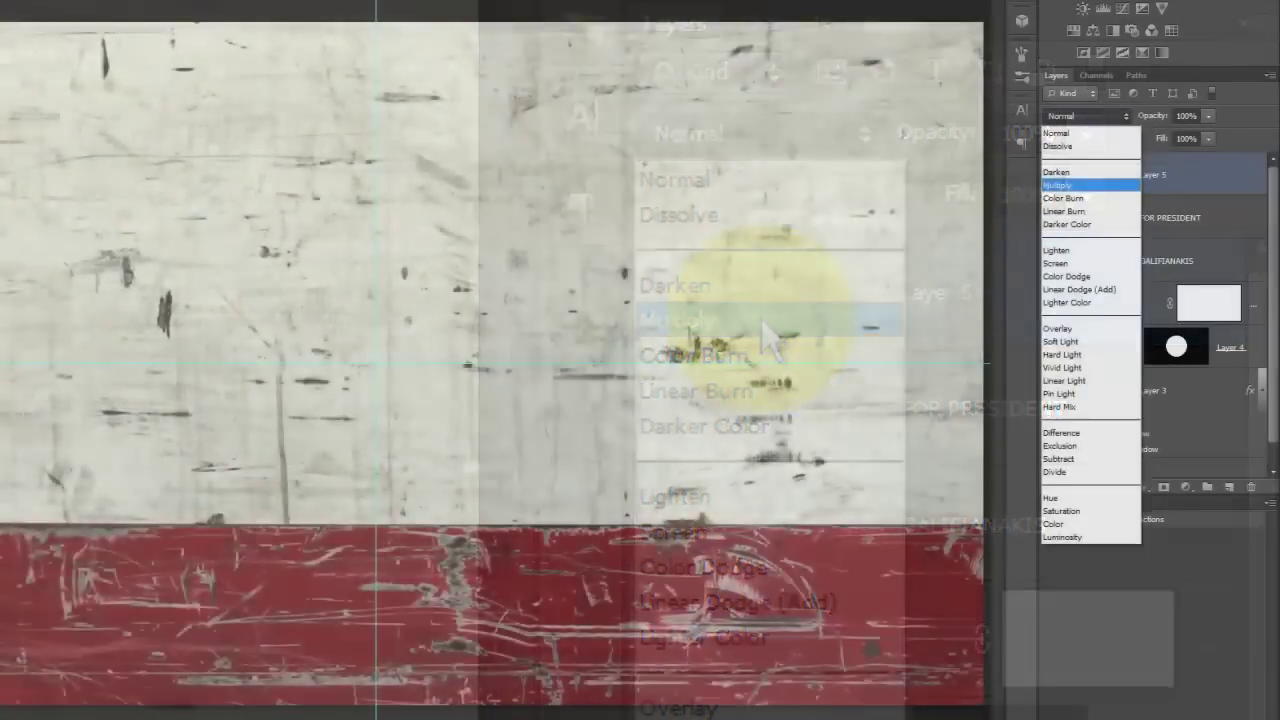
{"action": "left_click", "coordinate": [1070, 185]}
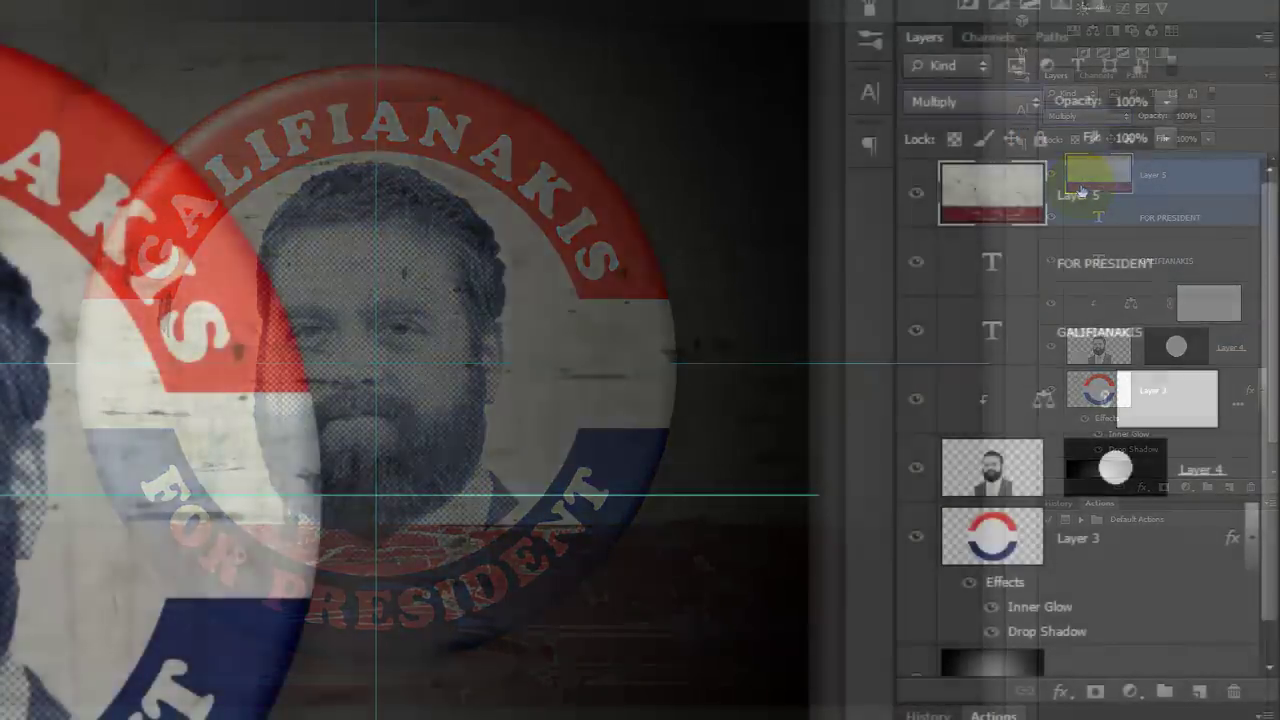
{"action": "left_click", "coordinate": [1097, 394], "text": "ctrl"}
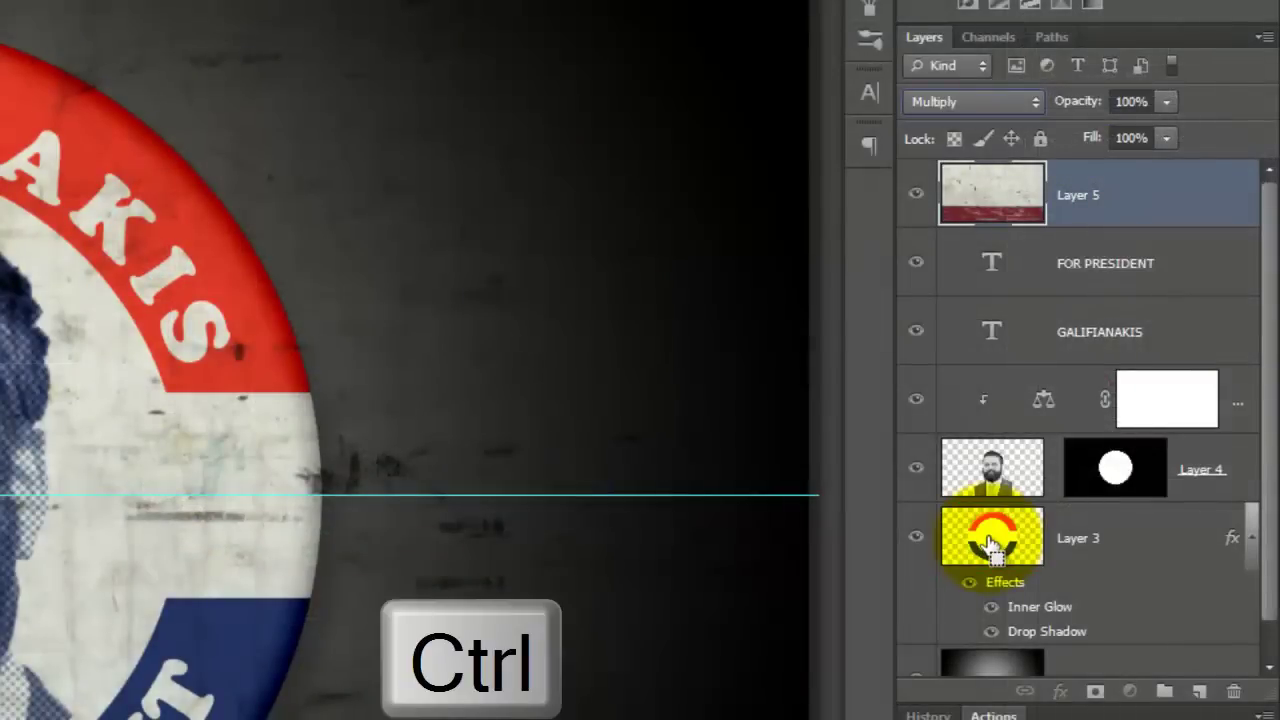
{"action": "left_click", "coordinate": [990, 540], "text": "ctrl"}
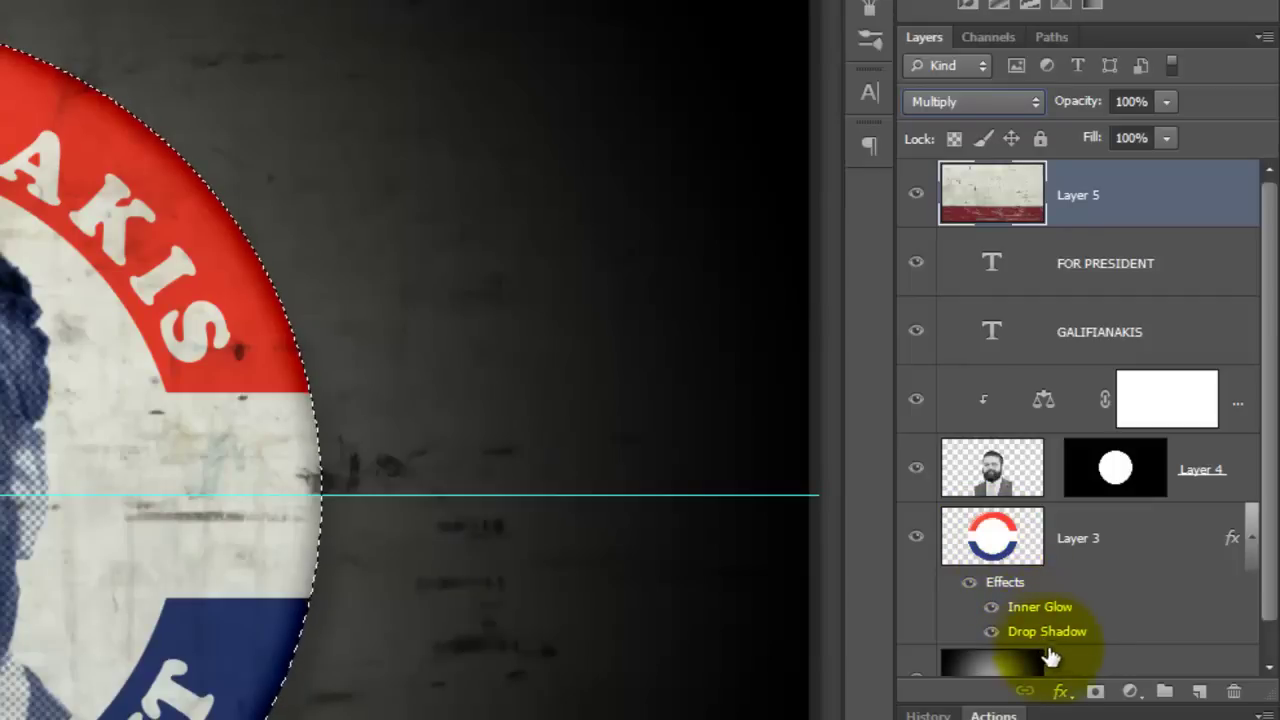
{"action": "left_click", "coordinate": [1097, 692]}
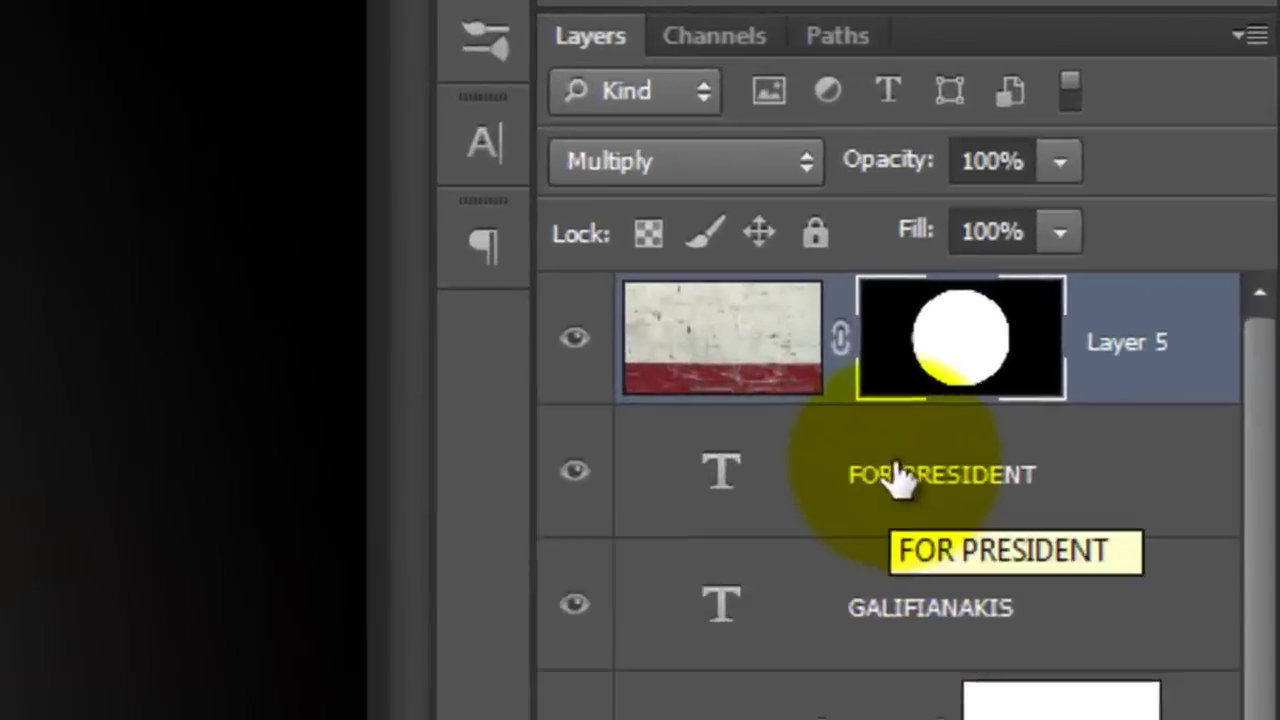
- Unlink the mask and brighten the texture with Levels input white 232
{"action": "left_click", "coordinate": [1054, 191]}
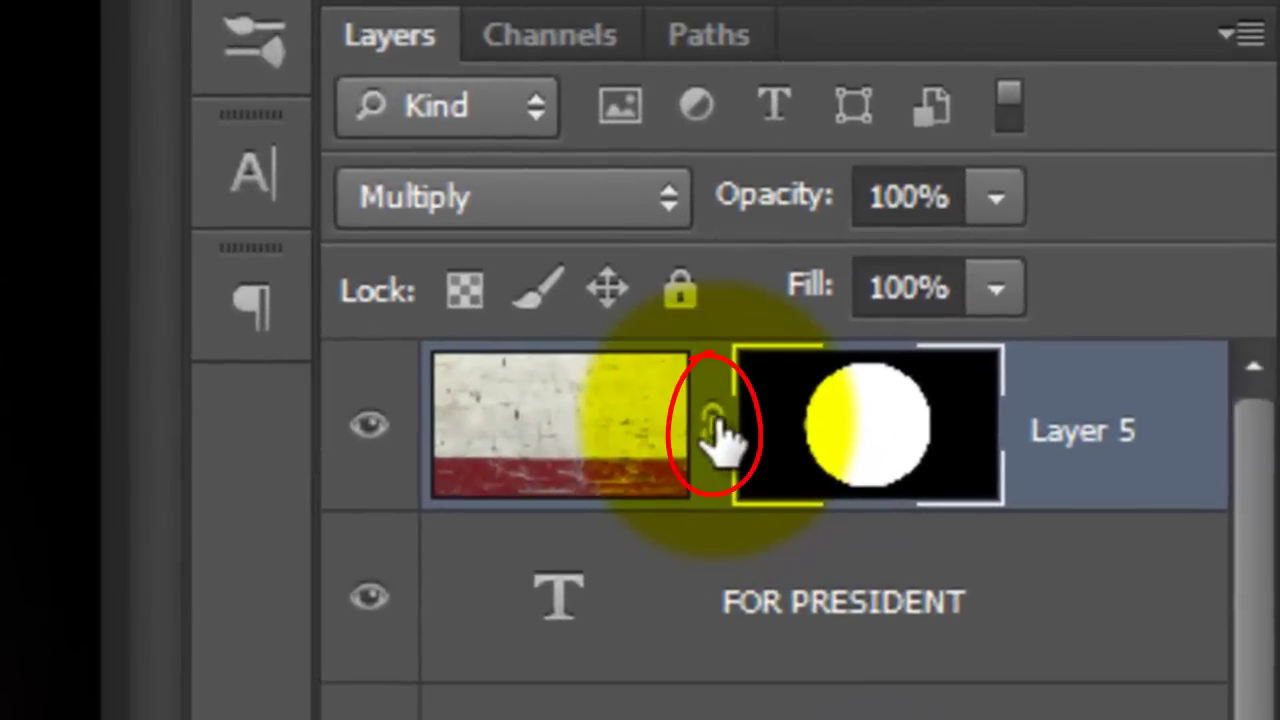
{"action": "left_click", "coordinate": [560, 433]}
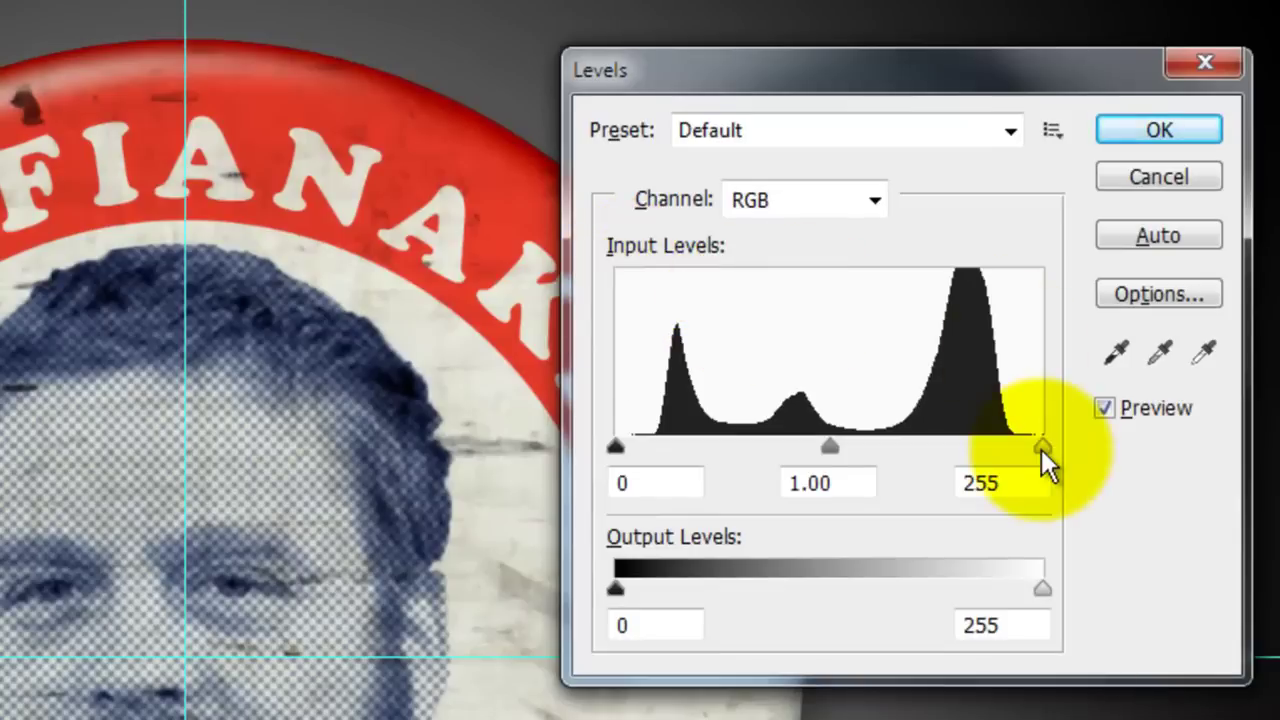
{"action": "left_click_drag", "start_coordinate": [1041, 450], "coordinate": [1004, 454]}
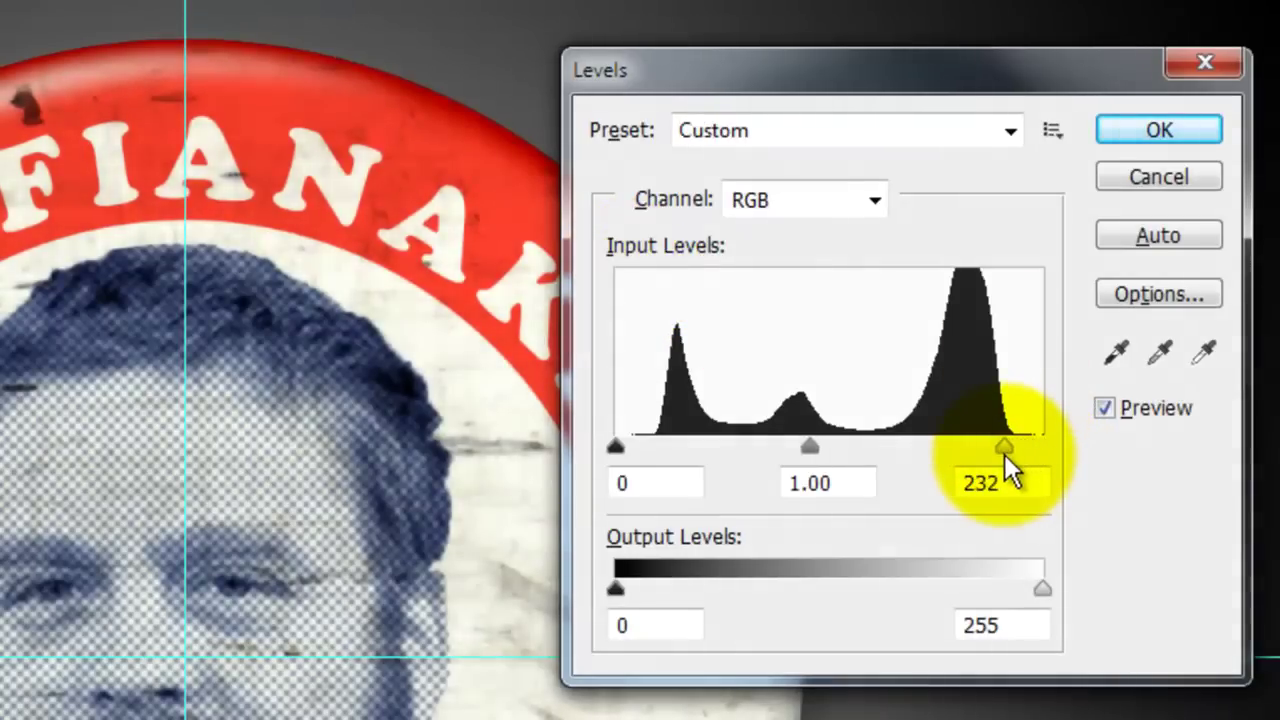